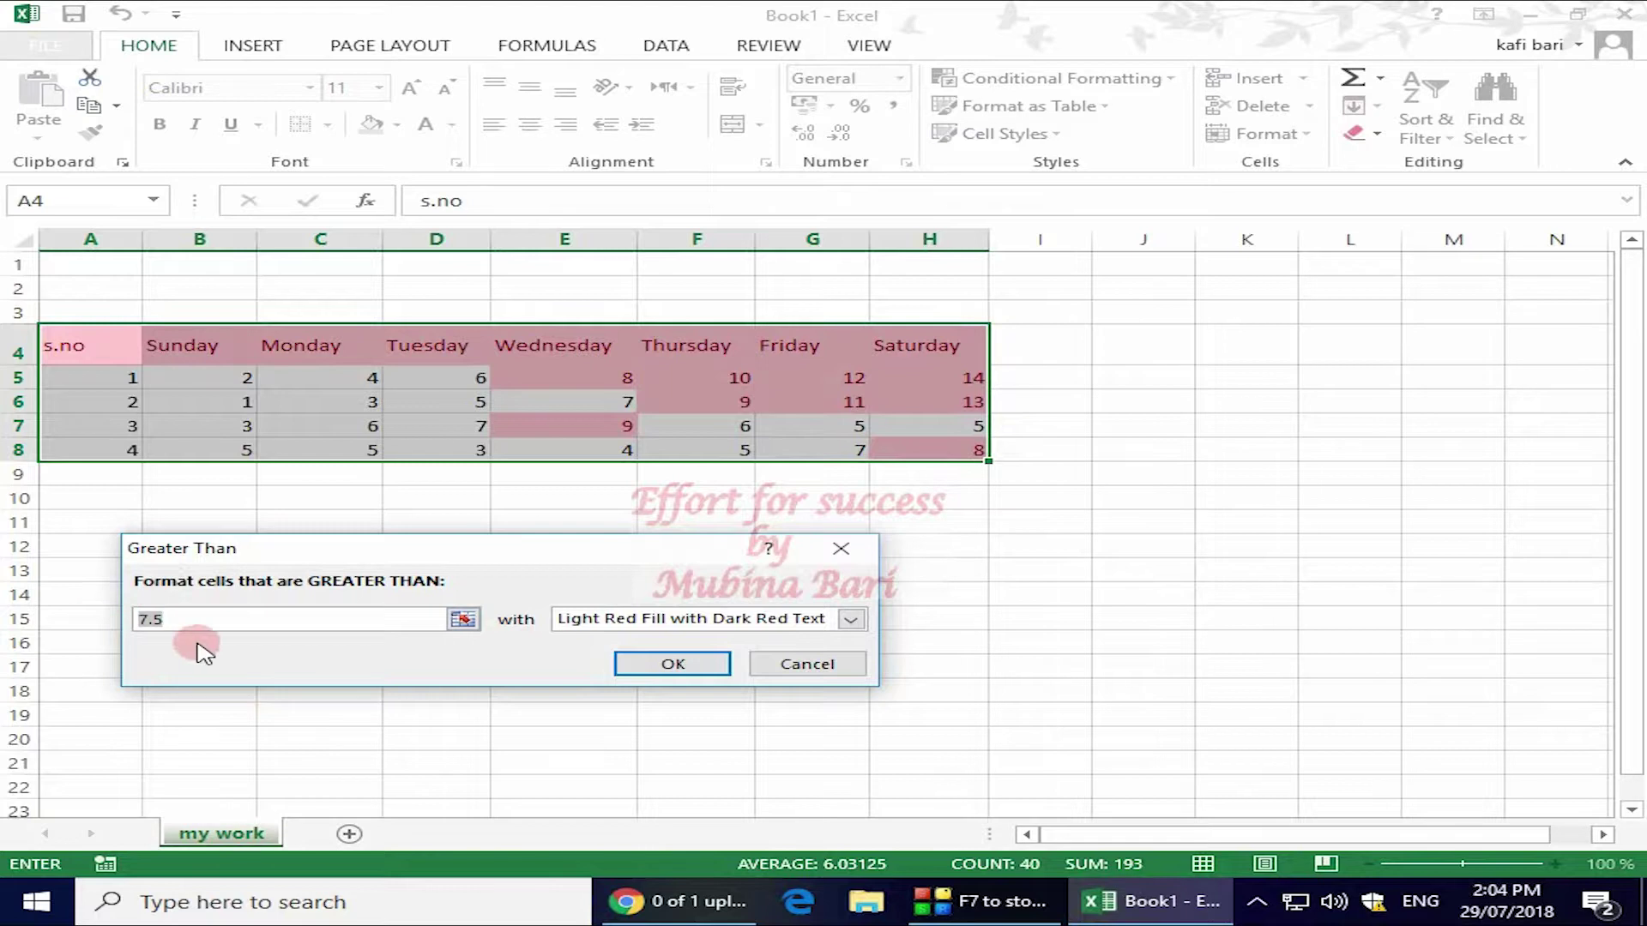
Step: Set the Greater Than rule's threshold to 8 with Light Red Fill with Dark Red Text and apply it to the table
left_click(158, 624)
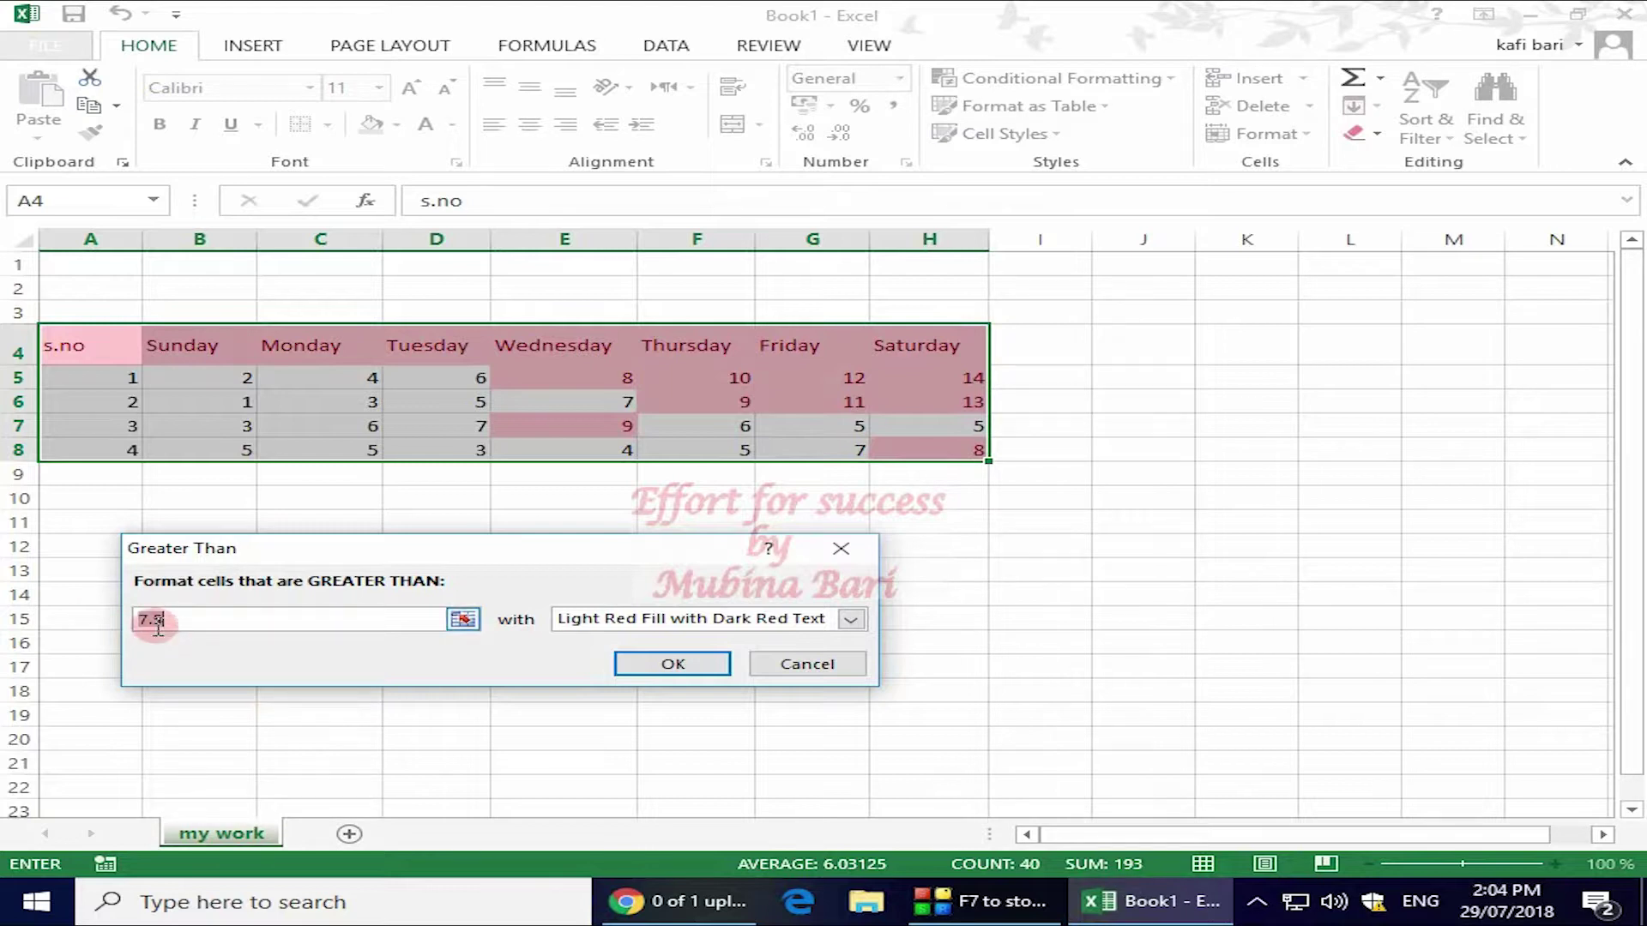
left_click(195, 620)
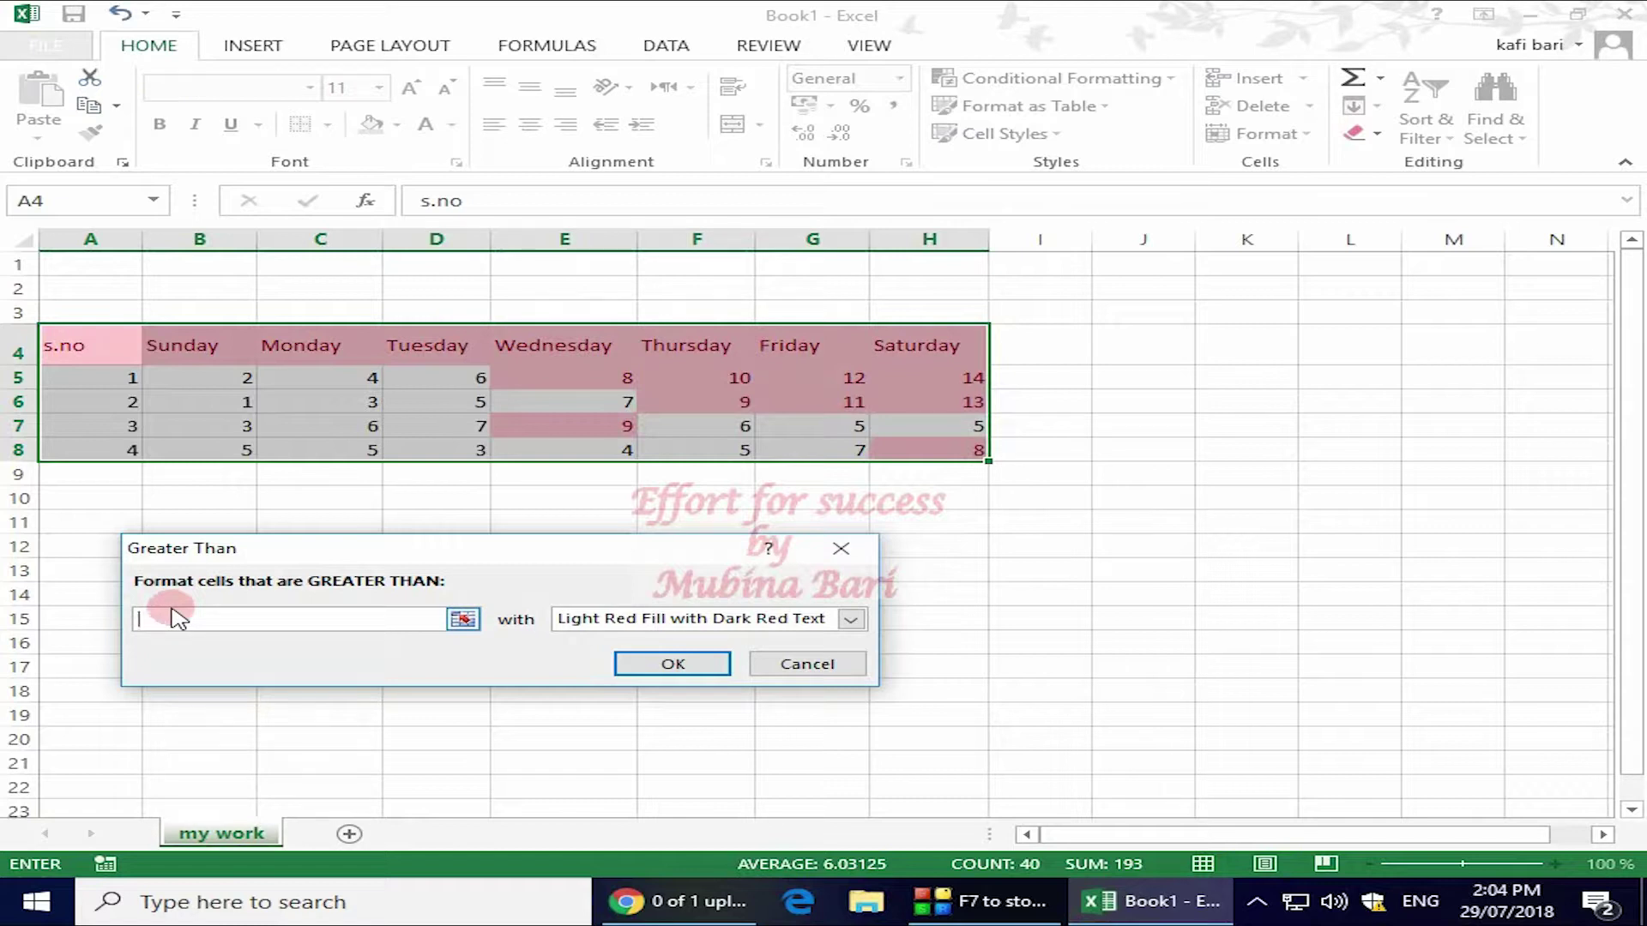
type("8")
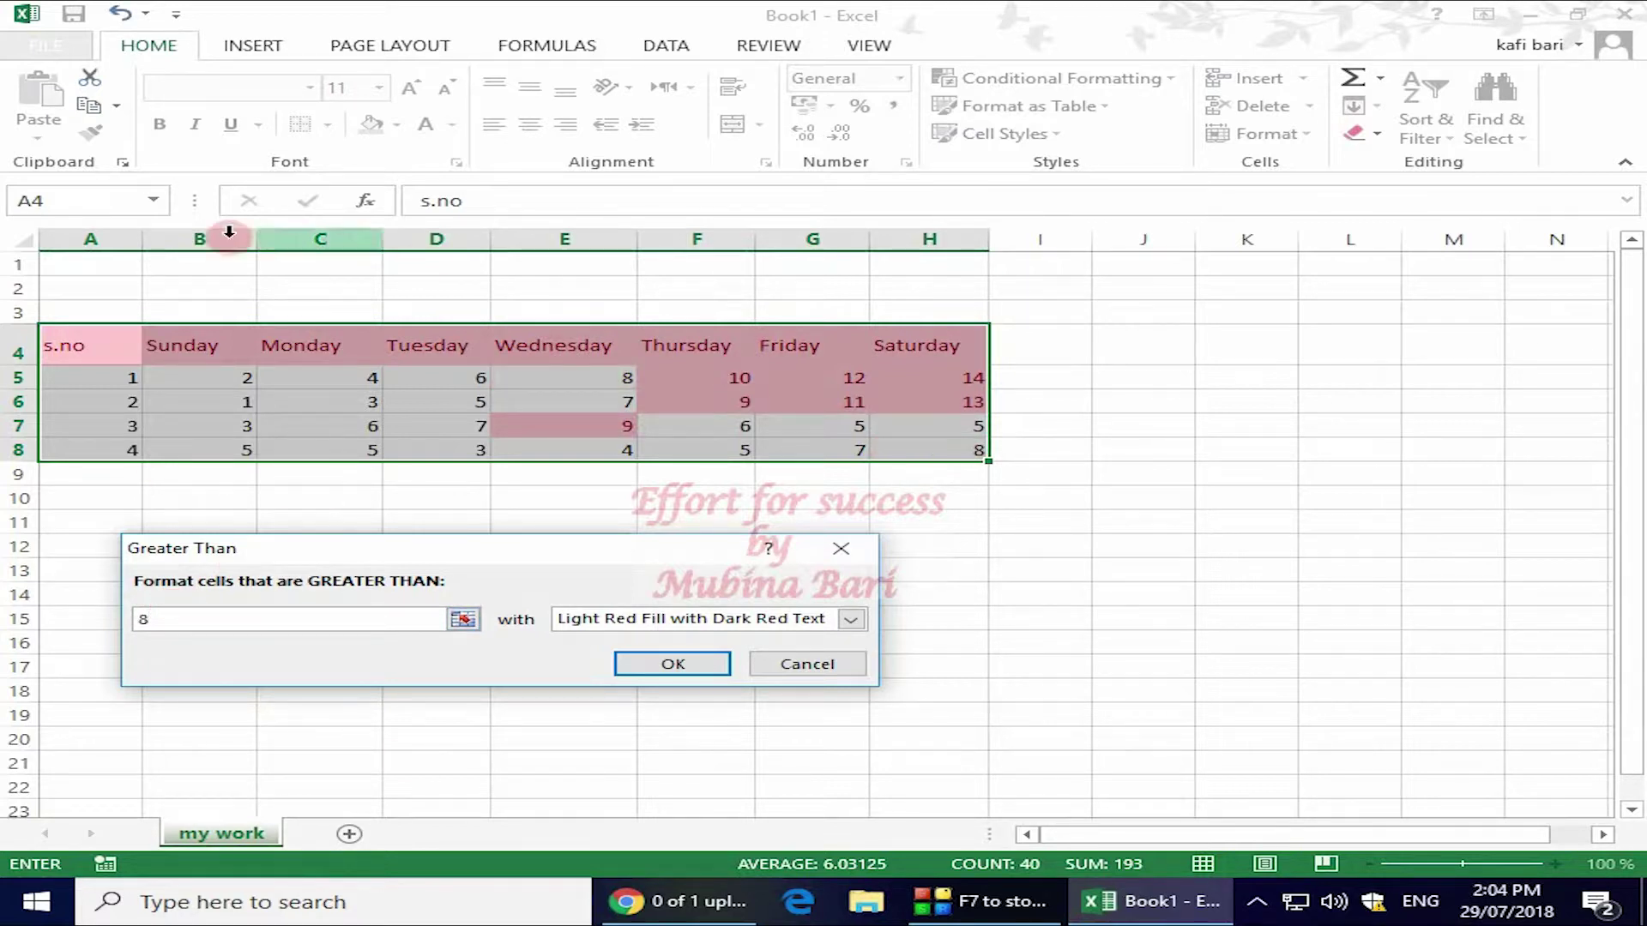
left_click(672, 664)
left_click(1219, 577)
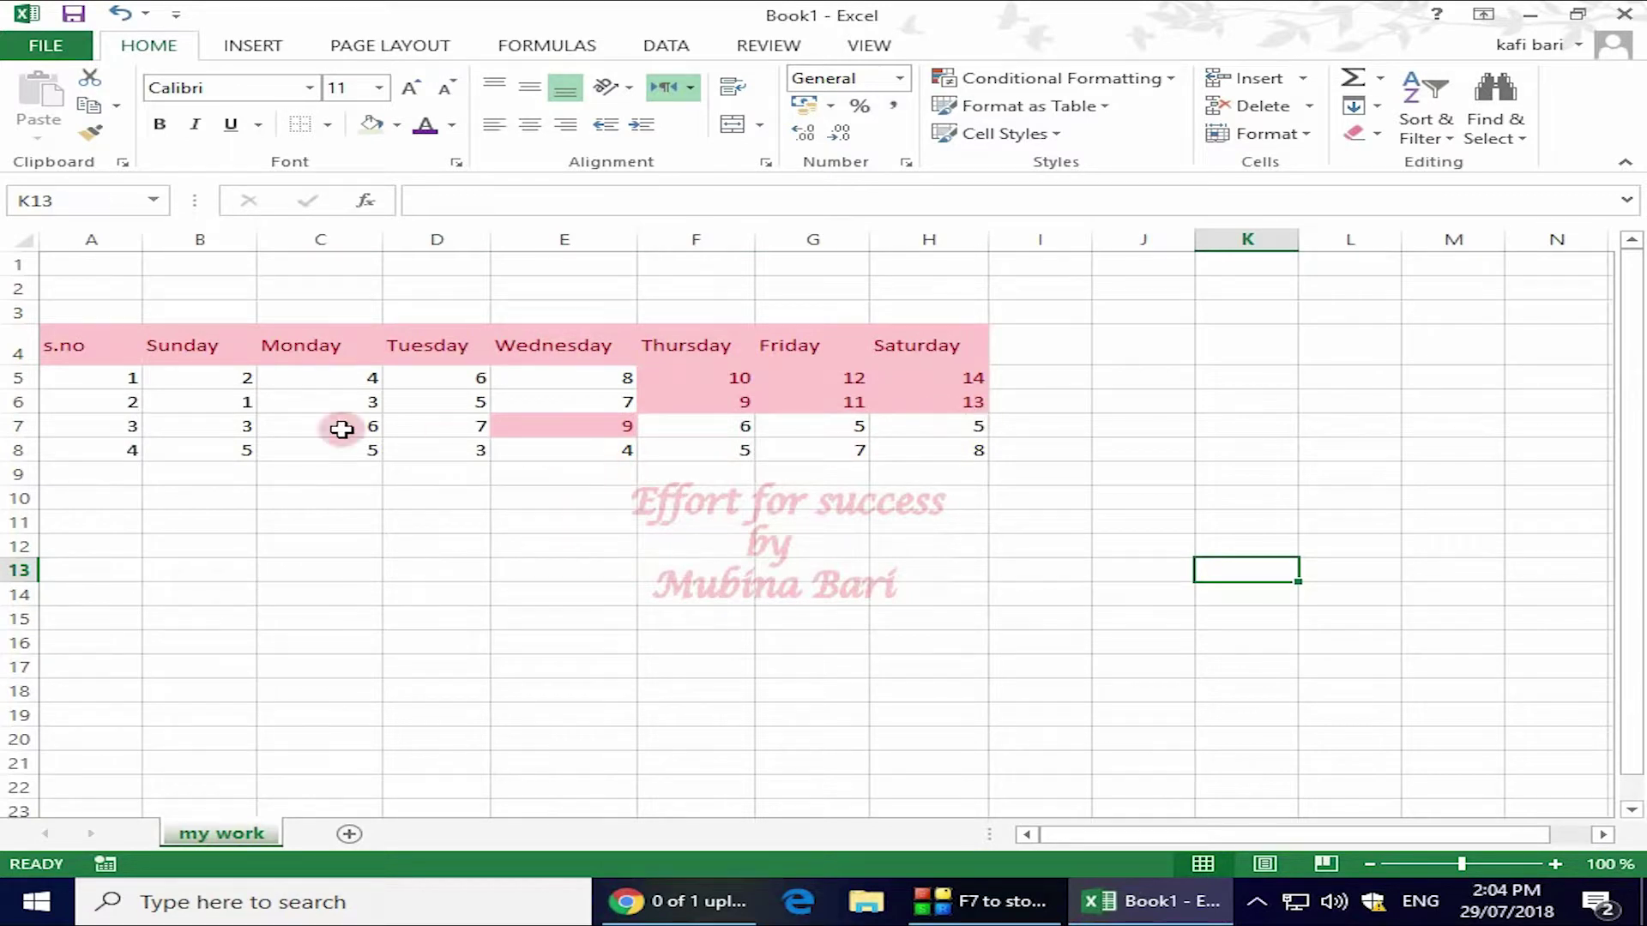
Step: Start a Less Than highlight rule for the table range A4:H8 with a threshold of 4
left_click(70, 349)
key("ctrl+a")
left_click(94, 353)
left_click_drag(94, 353, 937, 452)
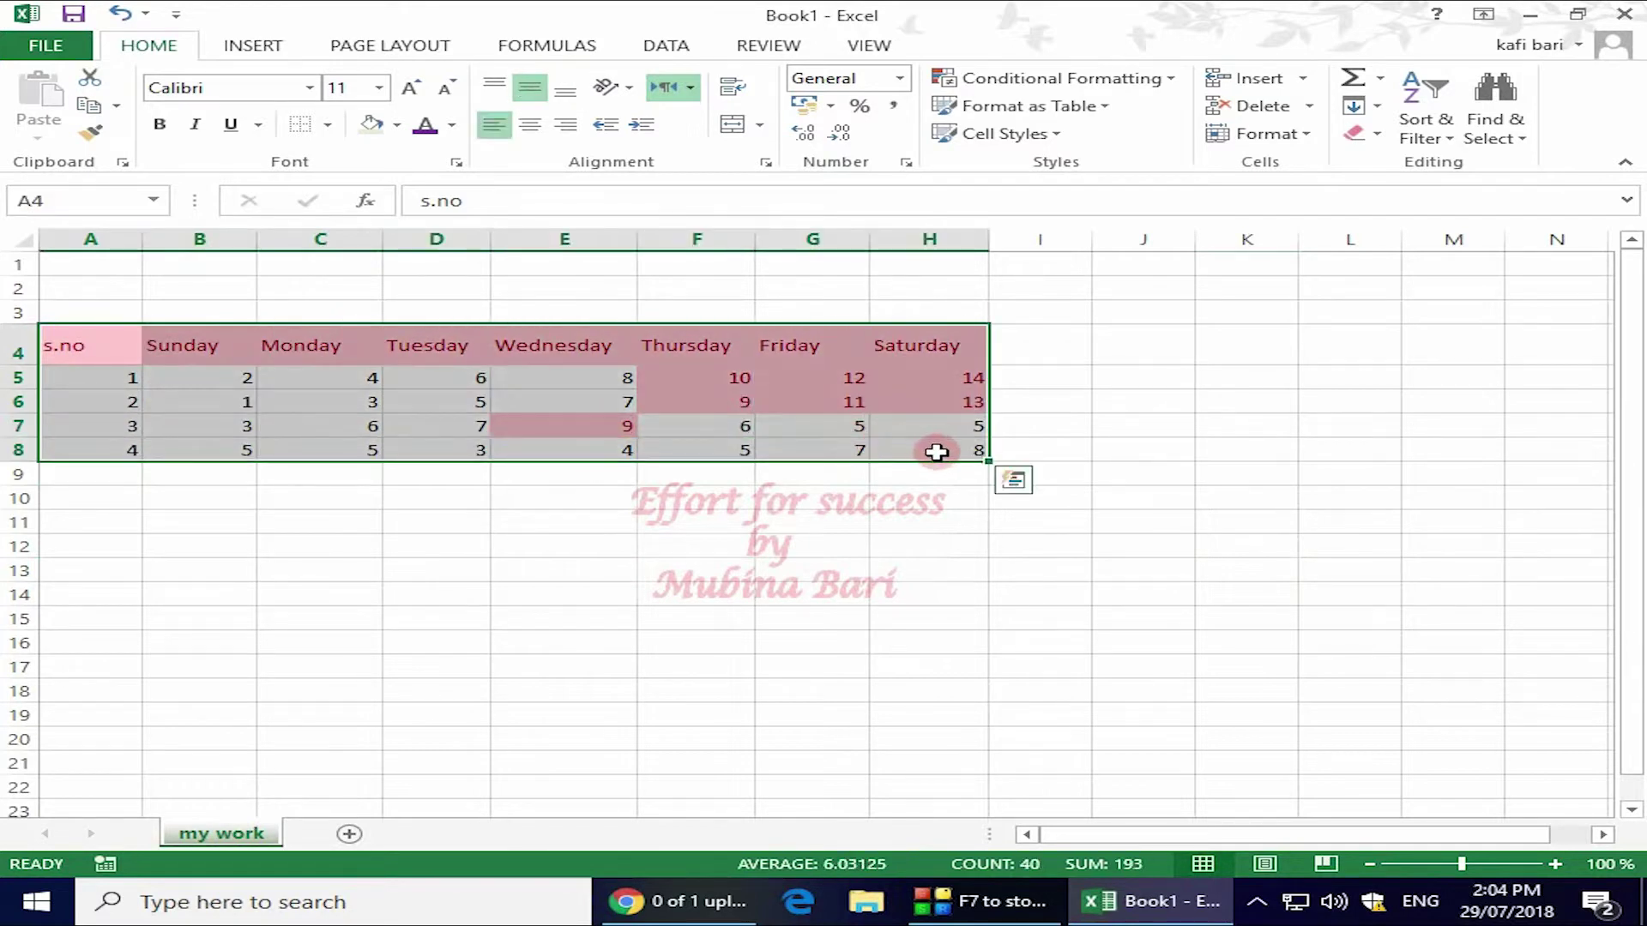
left_click(1175, 78)
mouse_move(1141, 116)
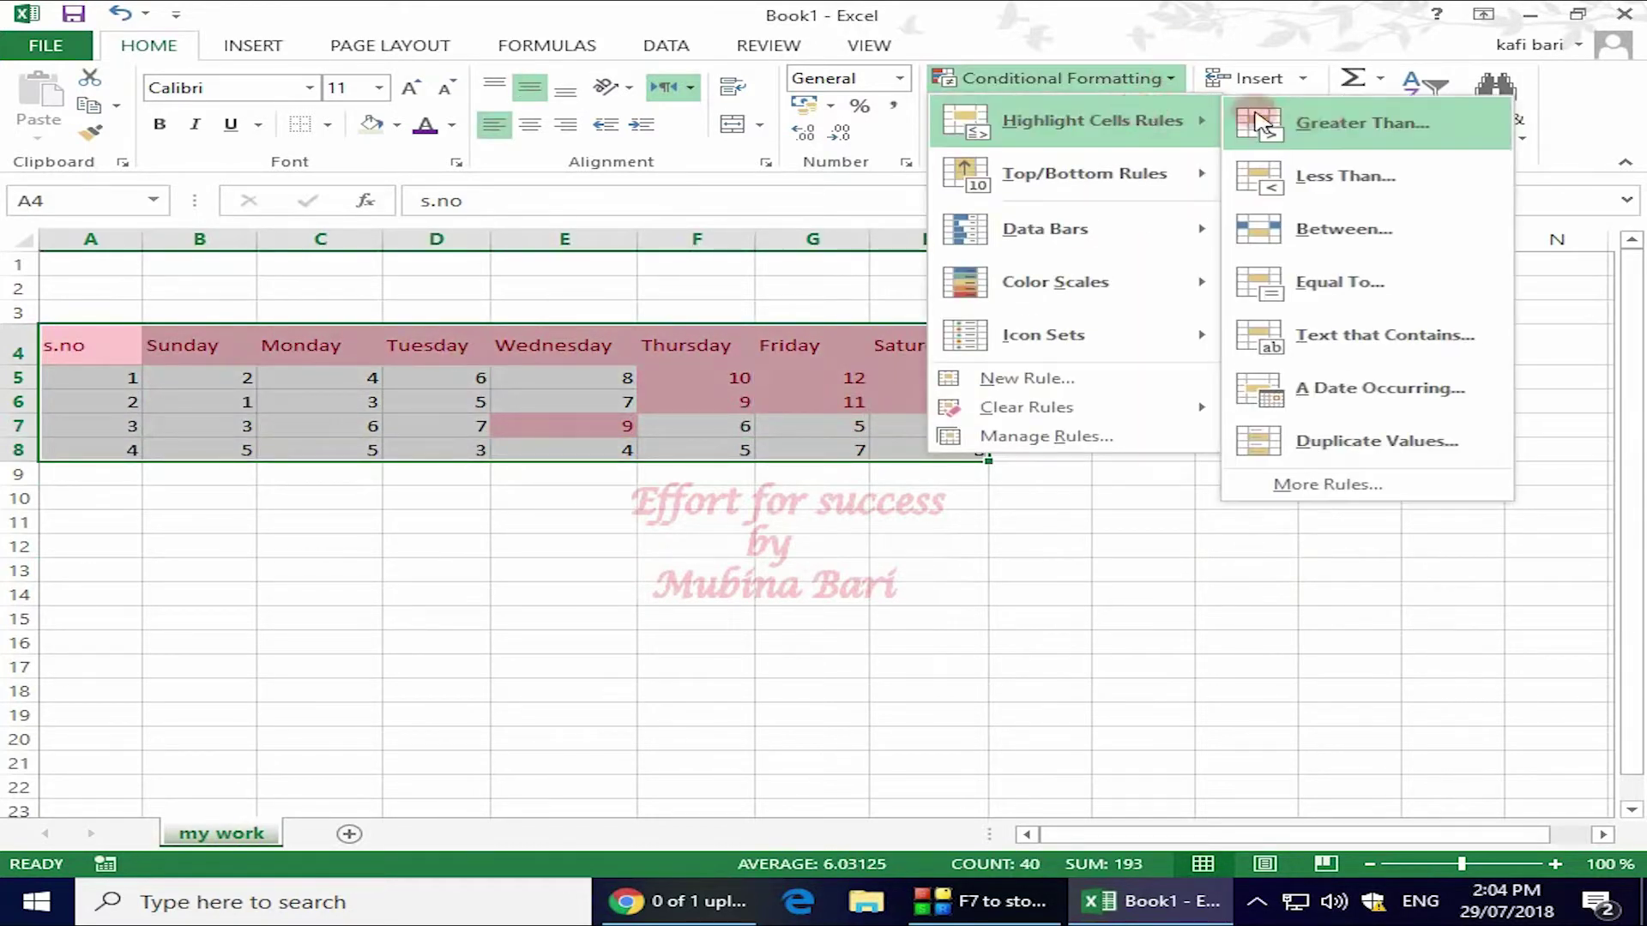
left_click(1344, 181)
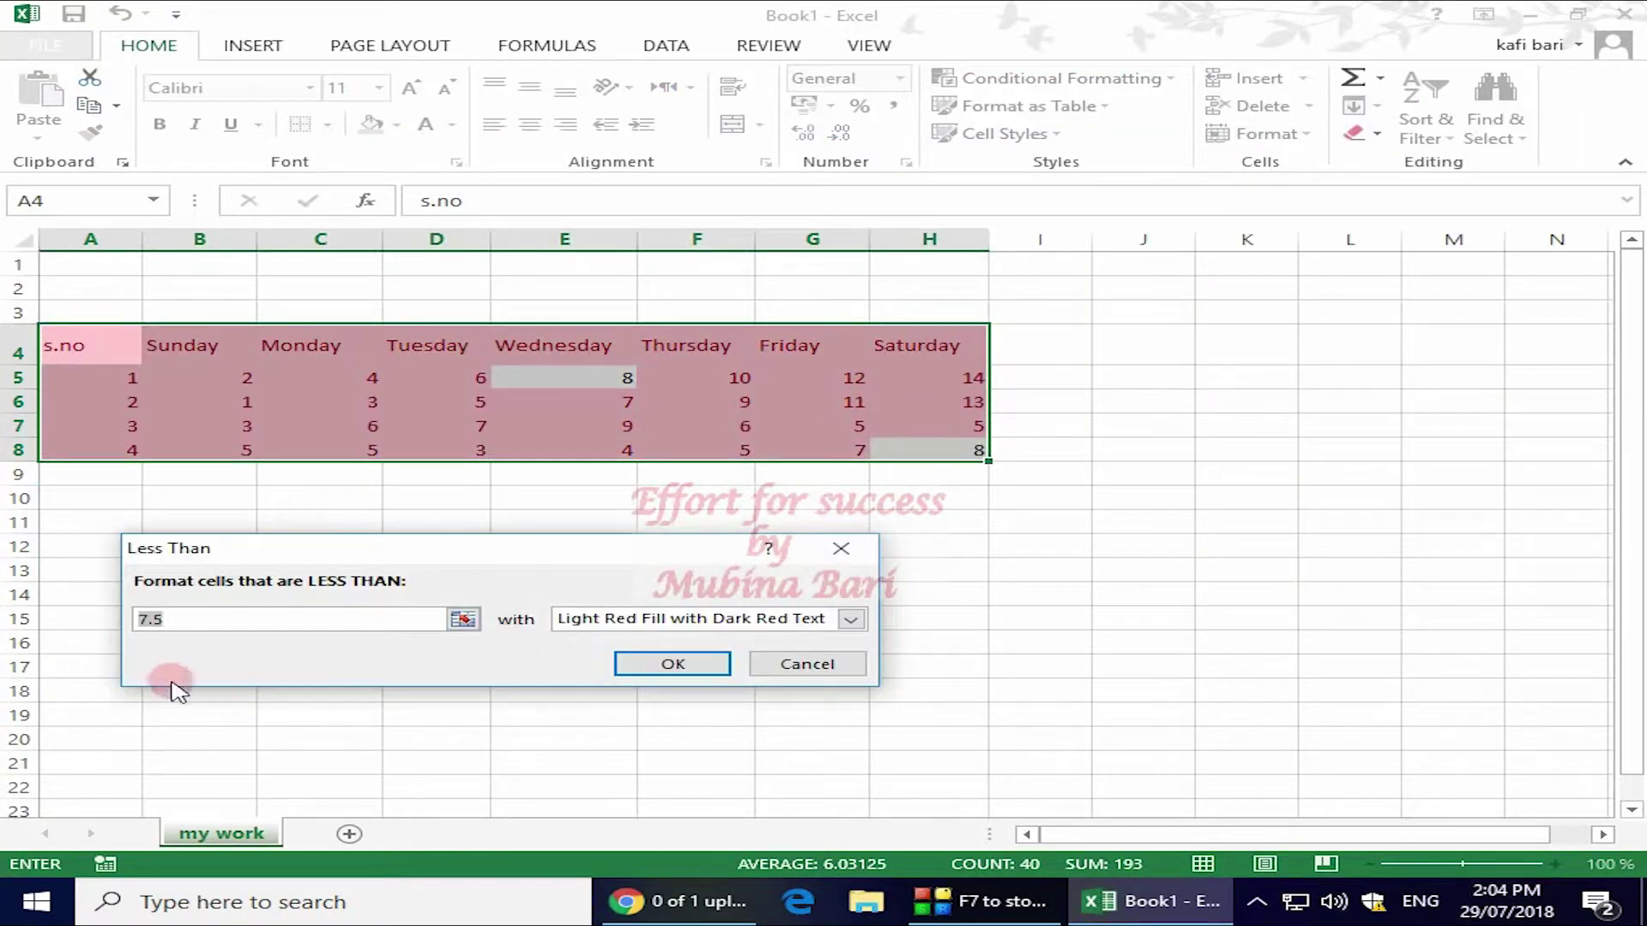
left_click(181, 624)
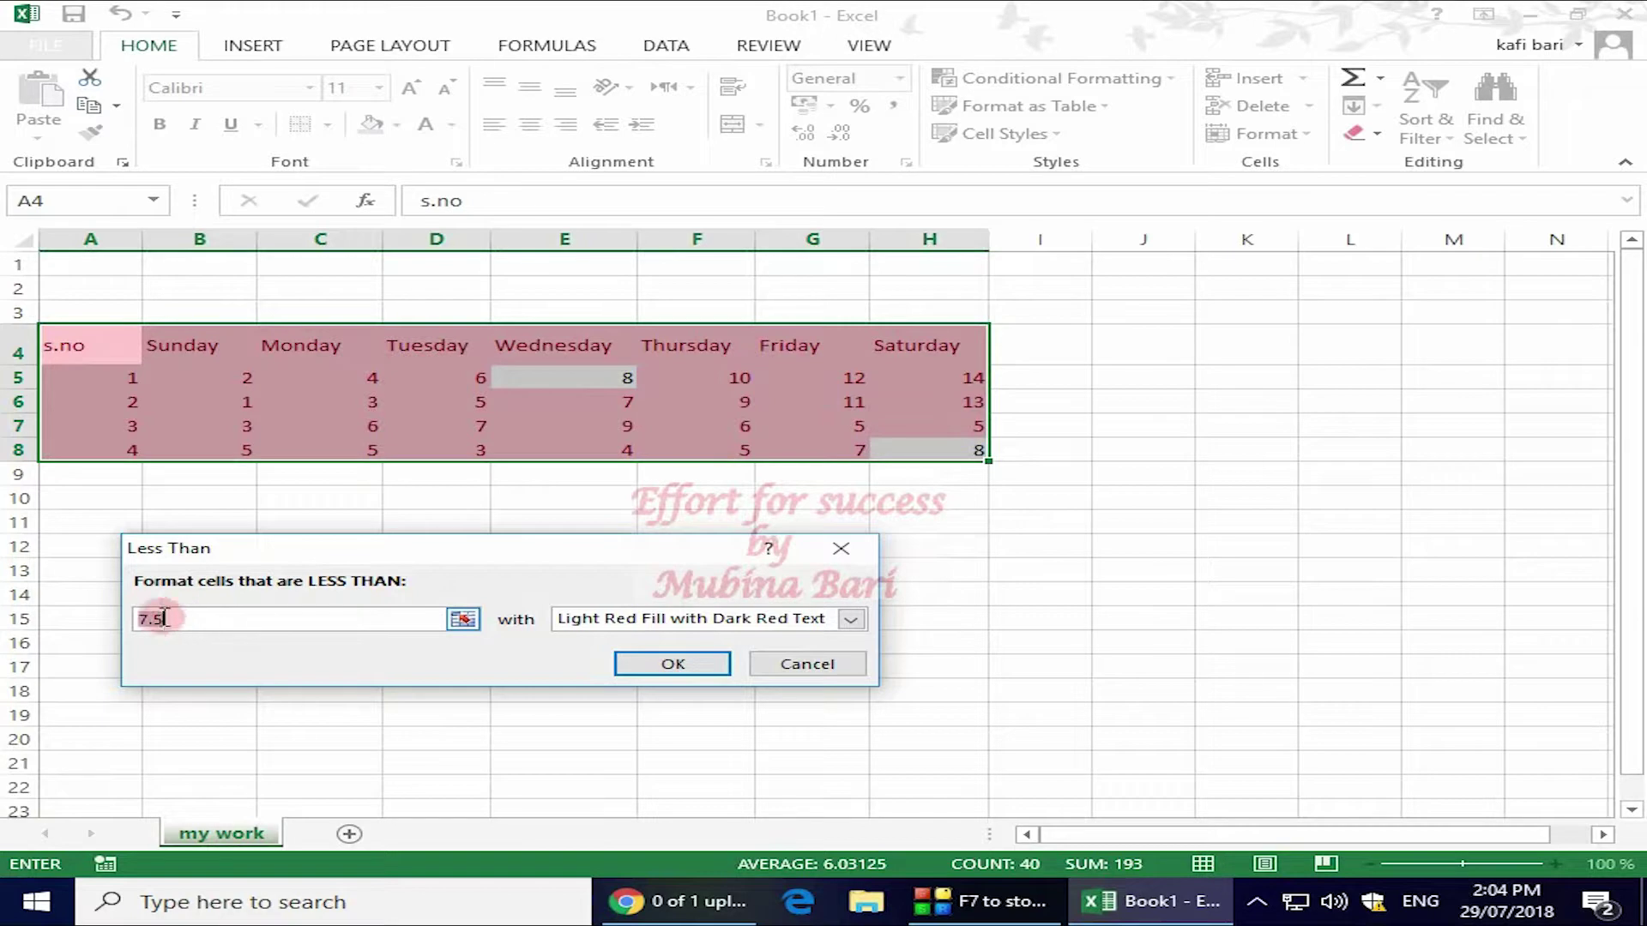
left_click(174, 621)
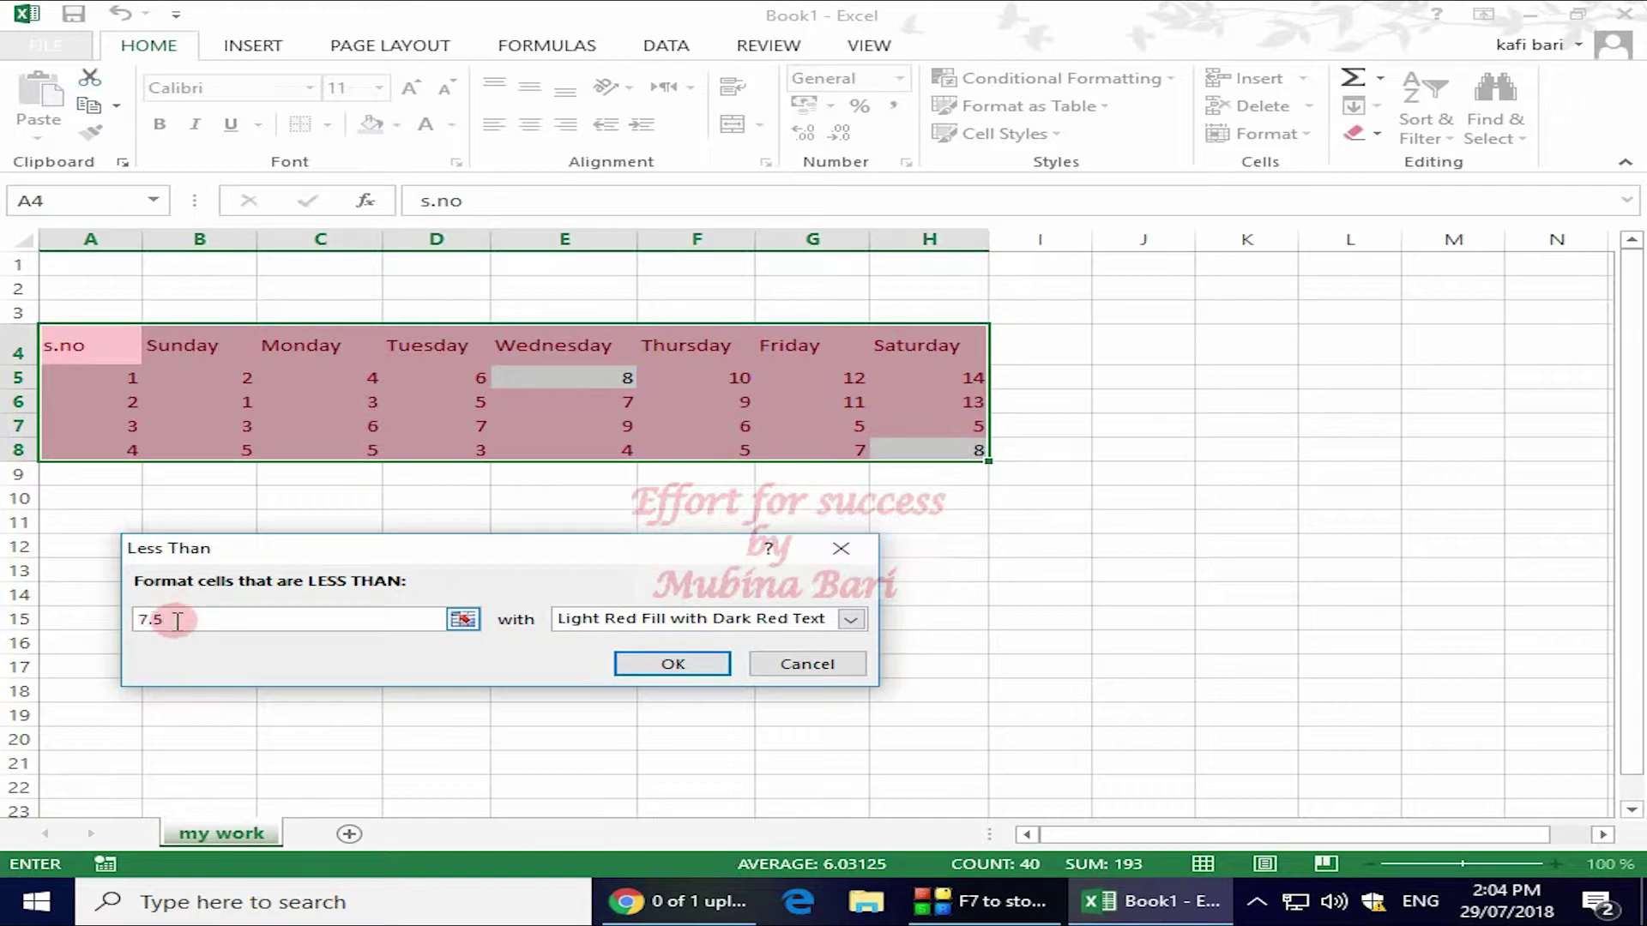
key("BackSpace")
key("BackSpace")
key("BackSpace")
type("4")
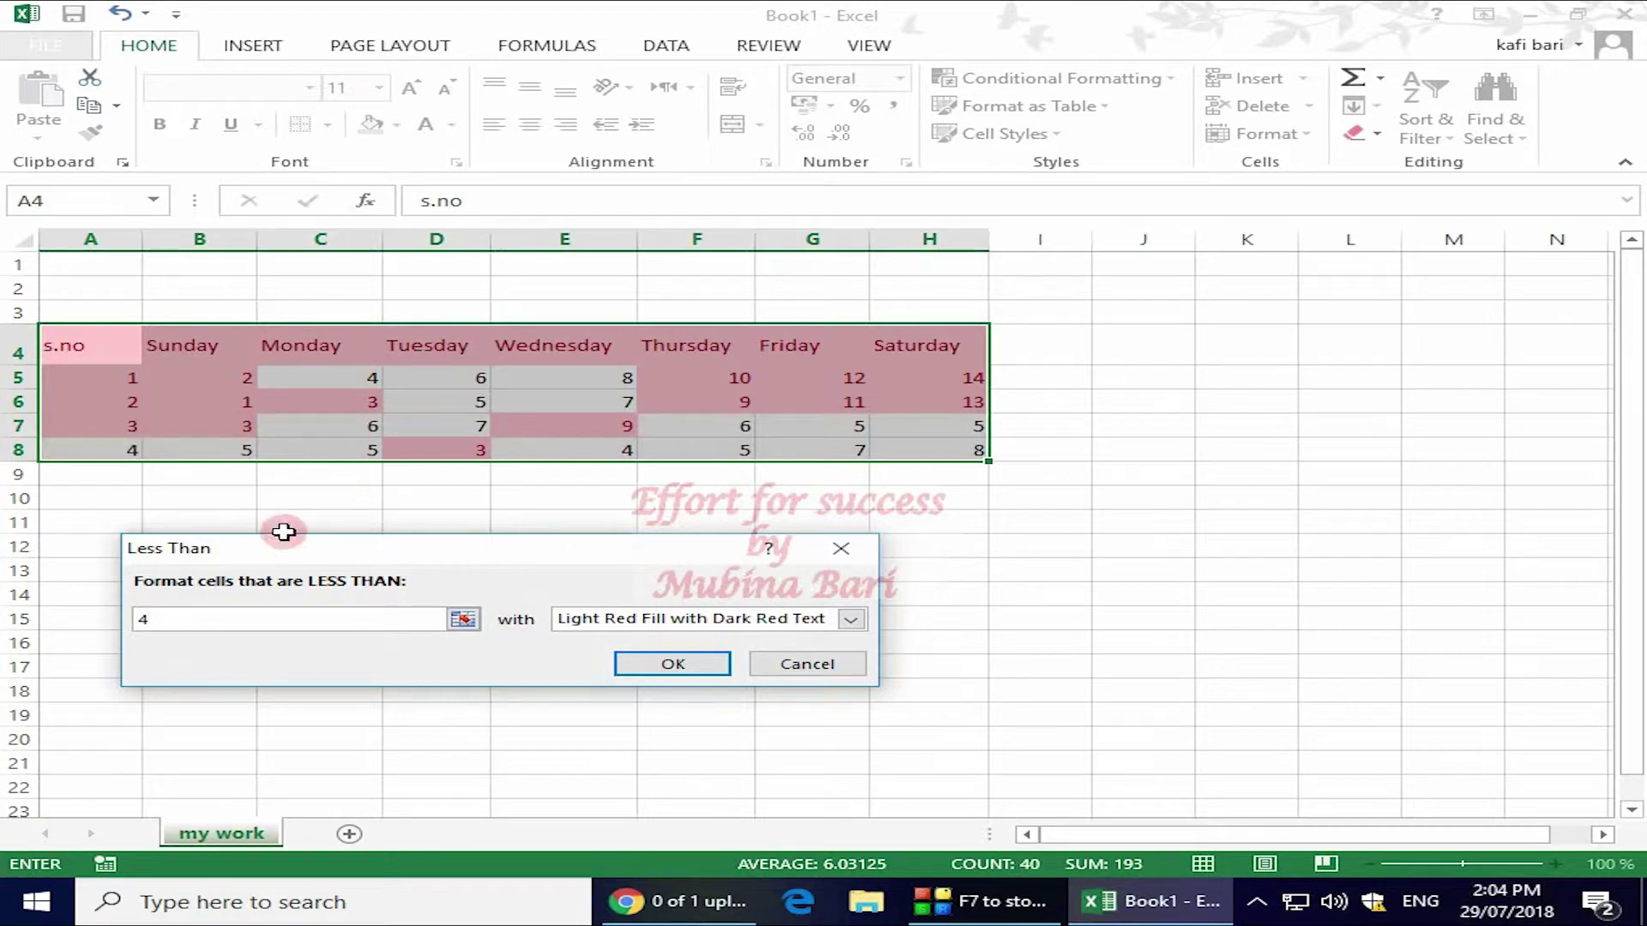
Step: Format the cells below the threshold with Yellow Fill with Dark Yellow Text and apply the Less Than rule
left_click(851, 620)
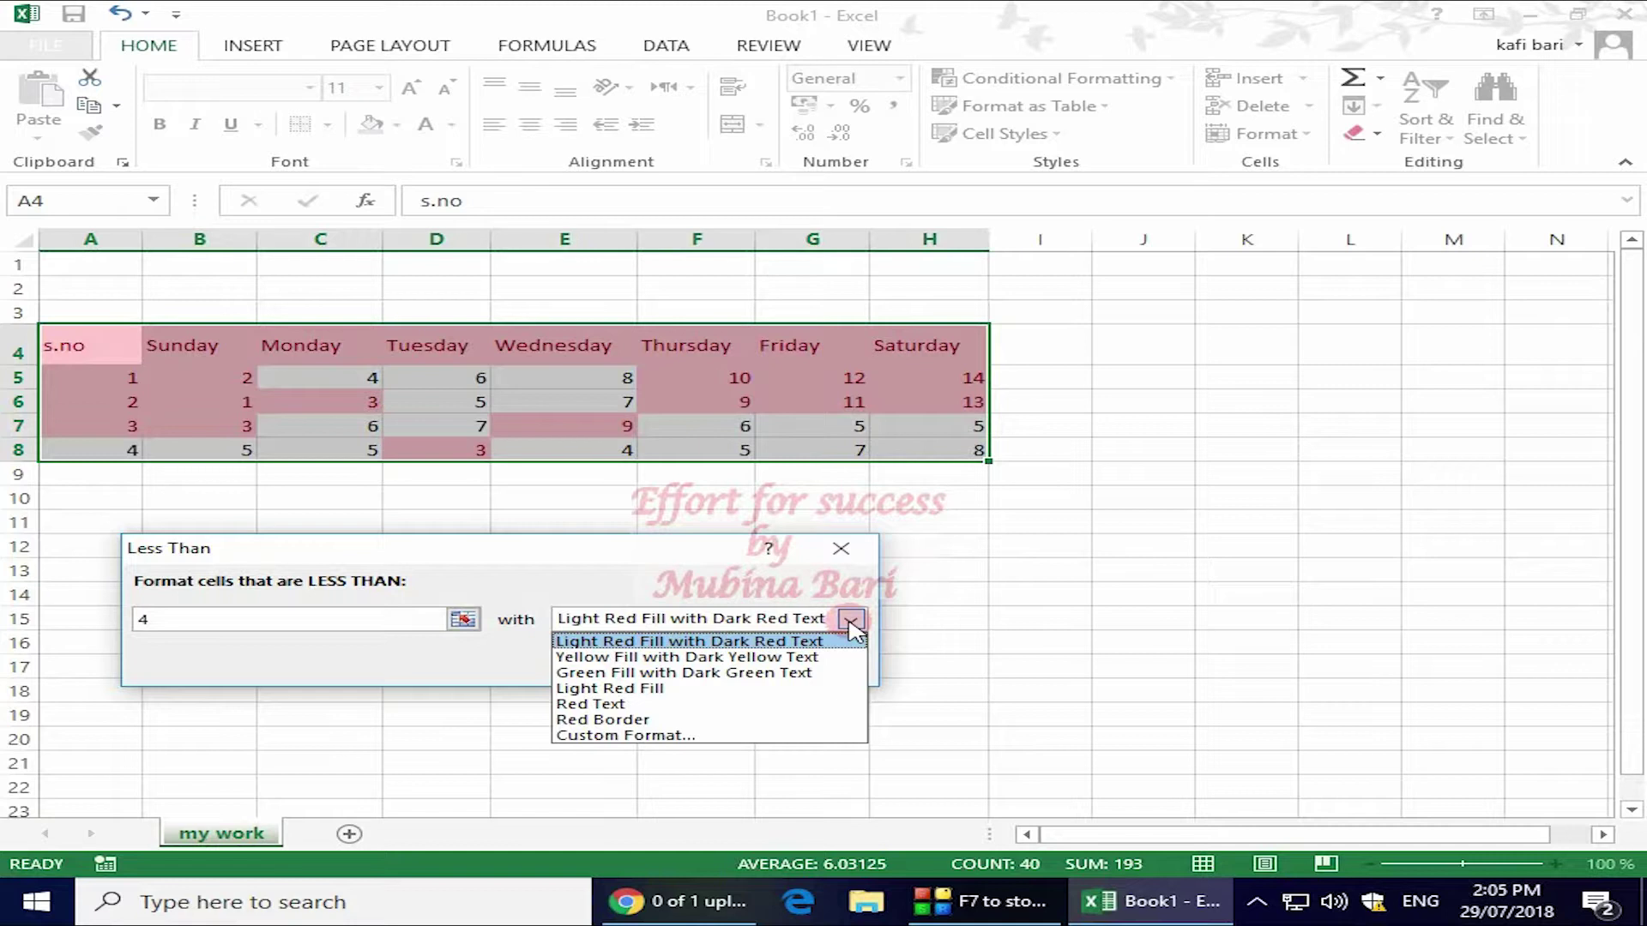
left_click(748, 659)
left_click(690, 664)
left_click(647, 635)
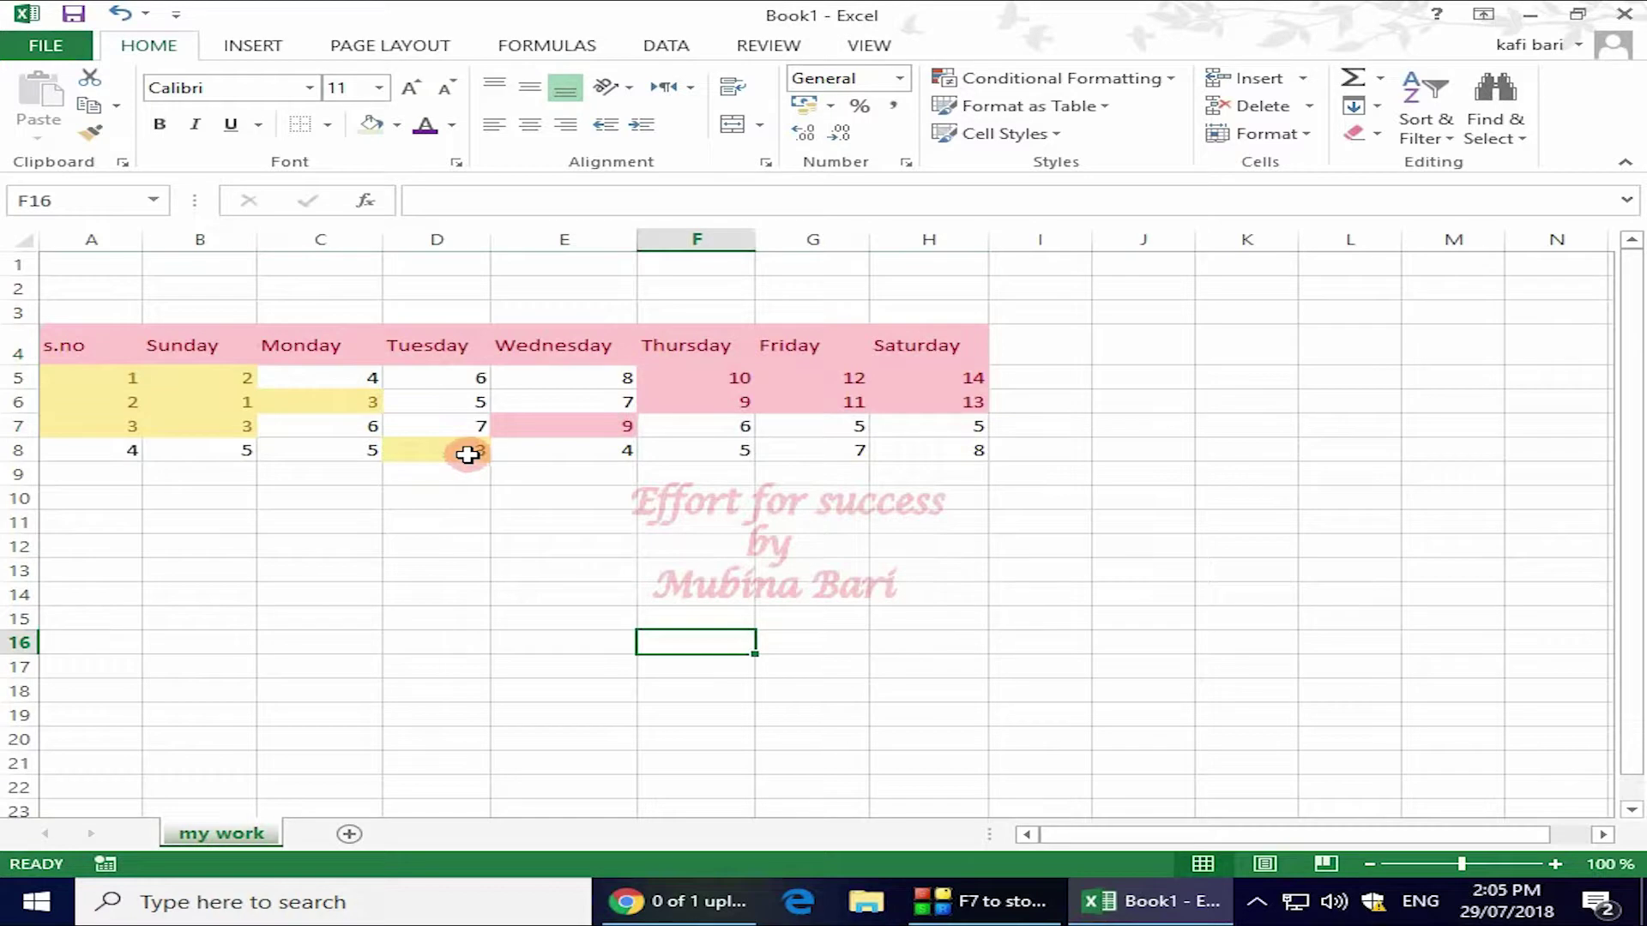
Step: Start a Between highlight rule for the table range A4:H8 with the limits 4 and 10
left_click_drag(72, 348, 916, 449)
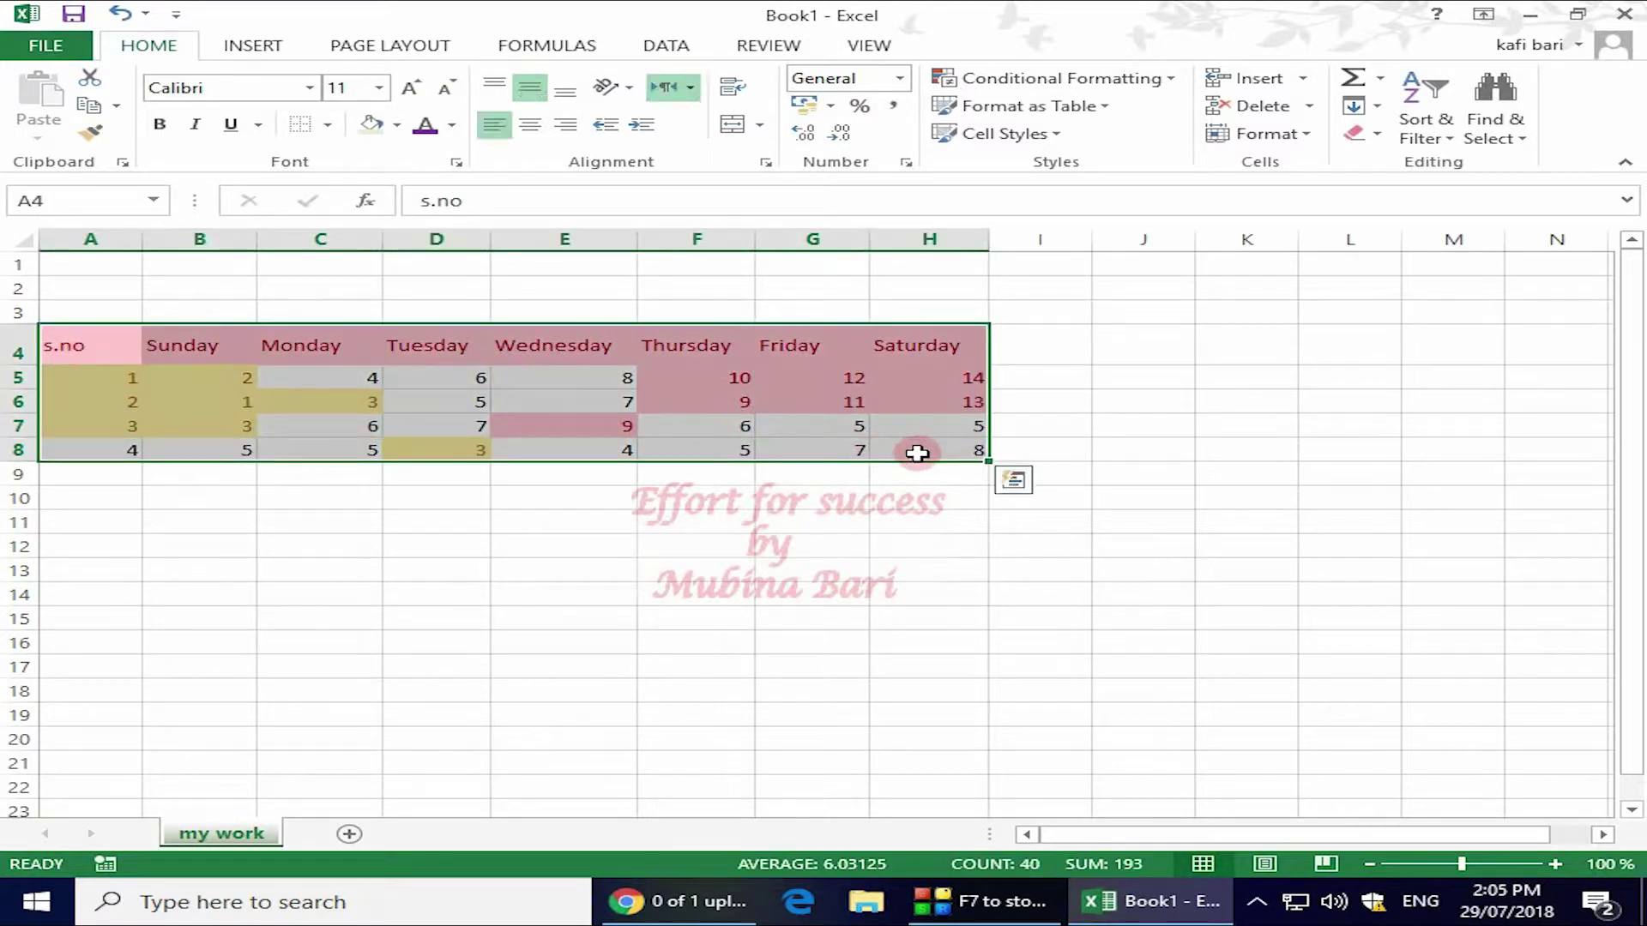
left_click(1170, 77)
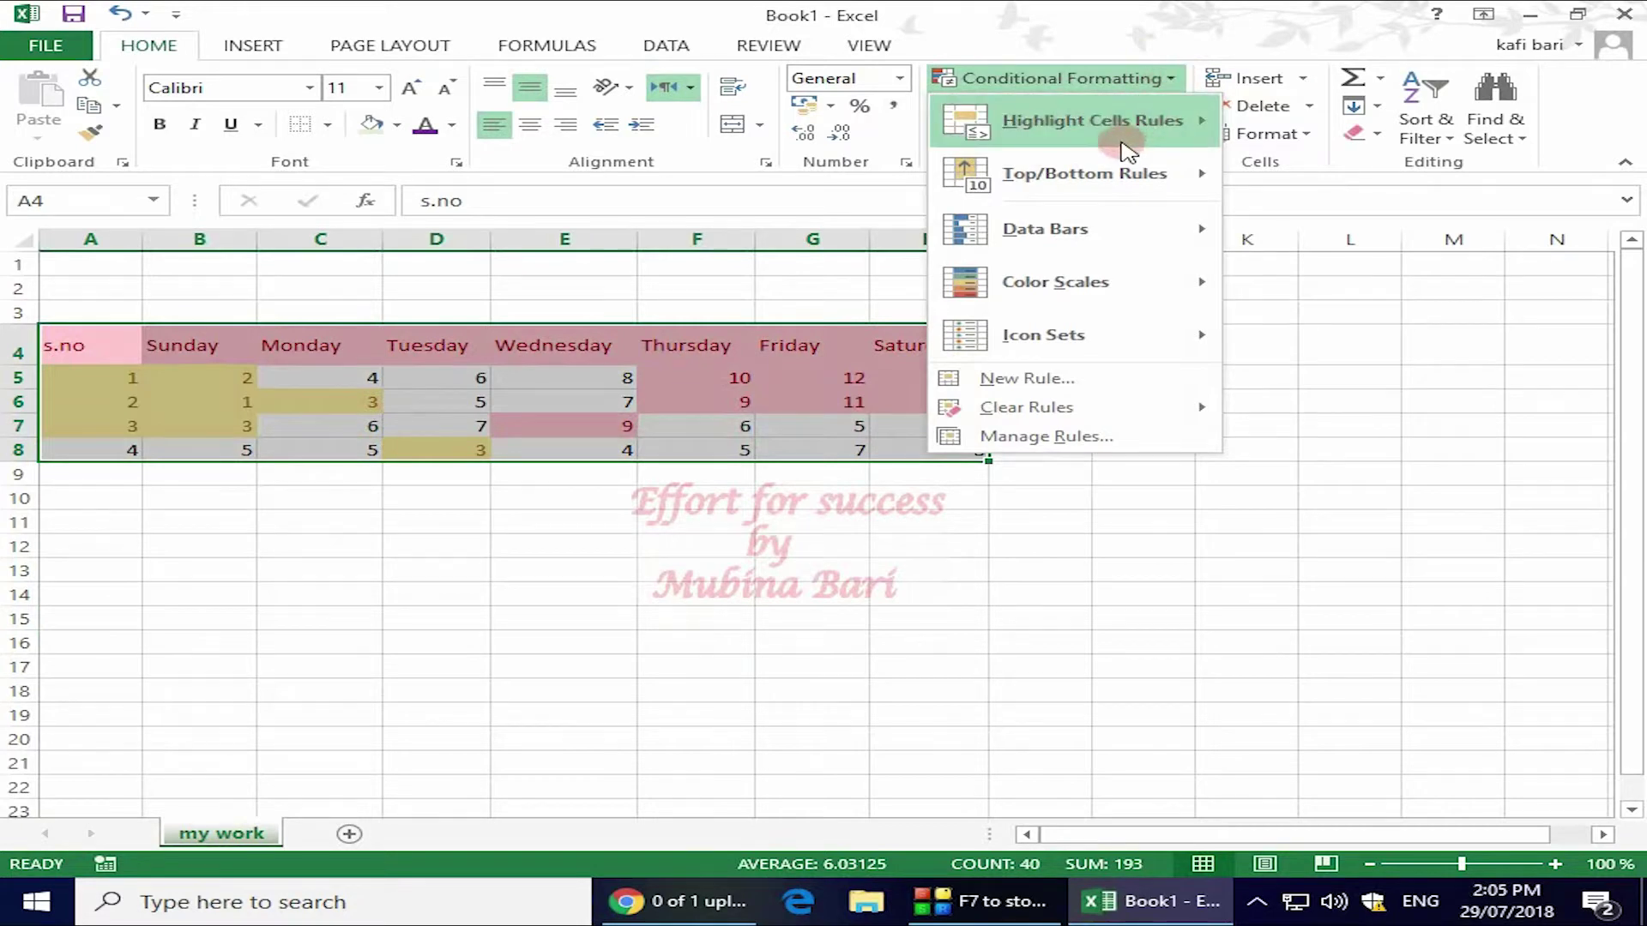
mouse_move(1129, 152)
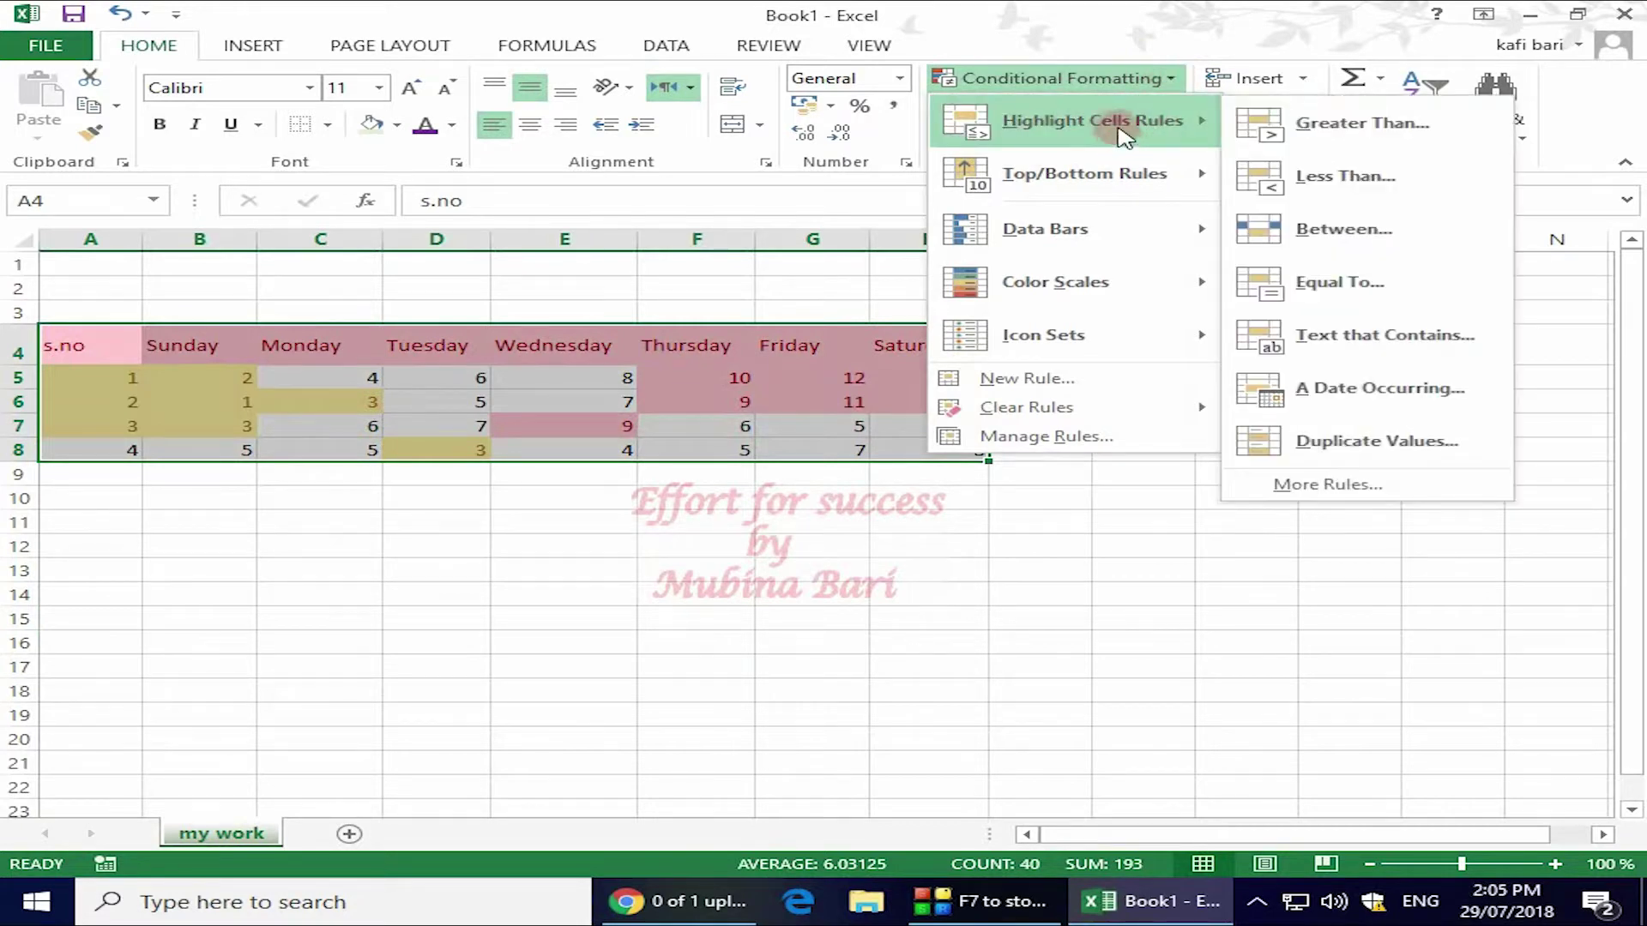
left_click(1361, 231)
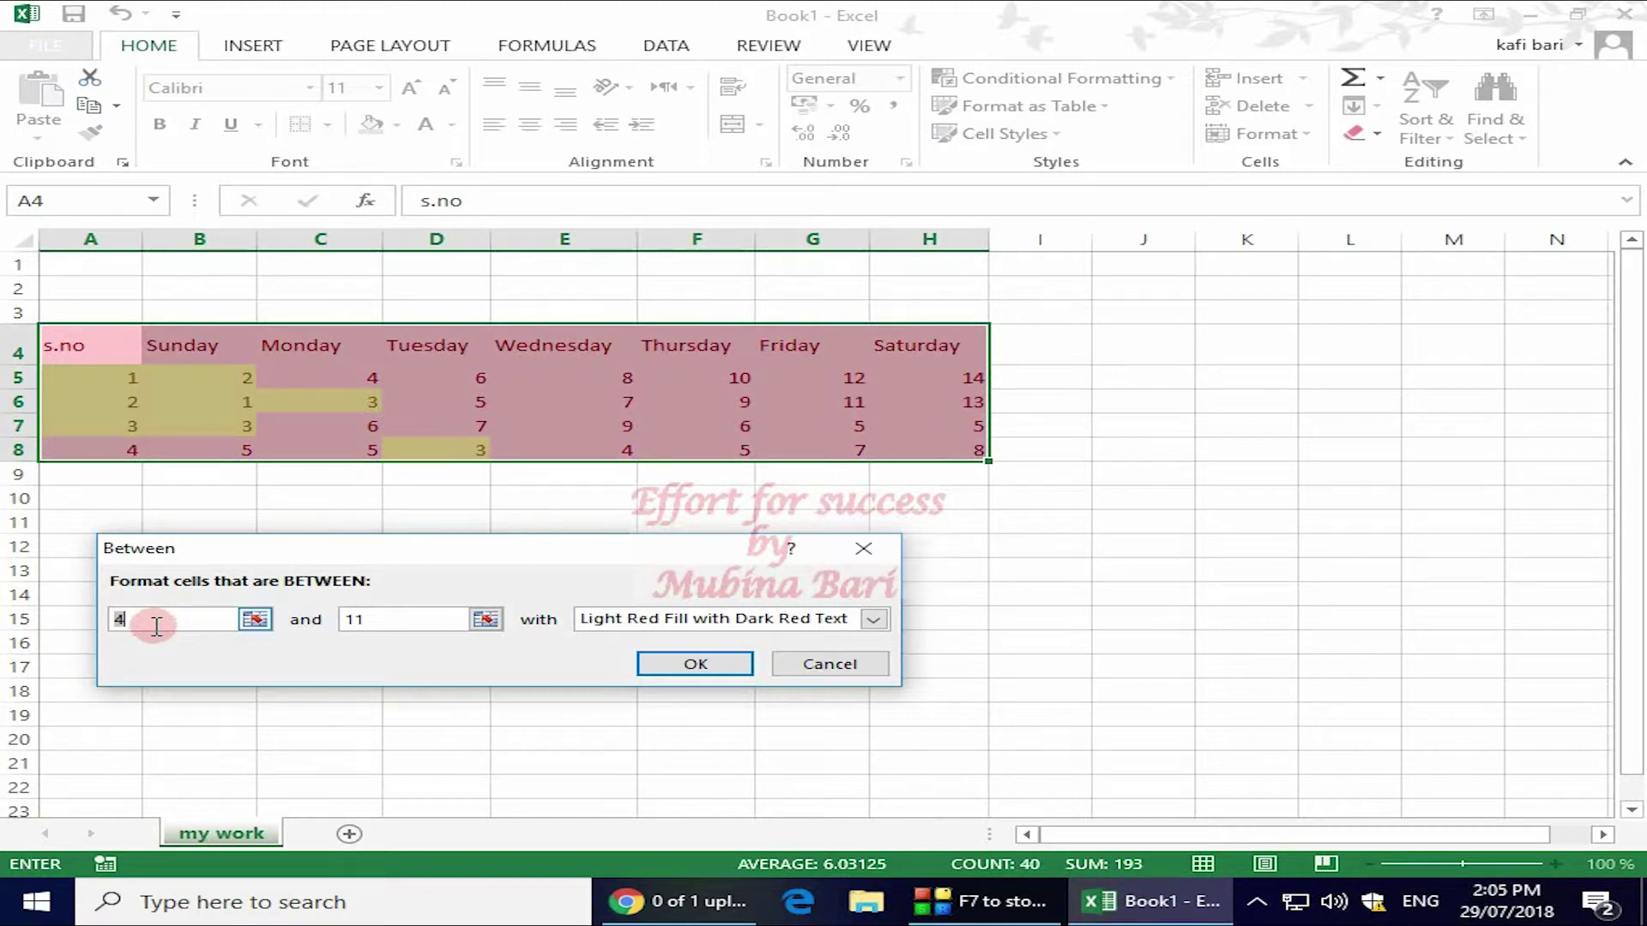
left_click_drag(157, 625, 120, 634)
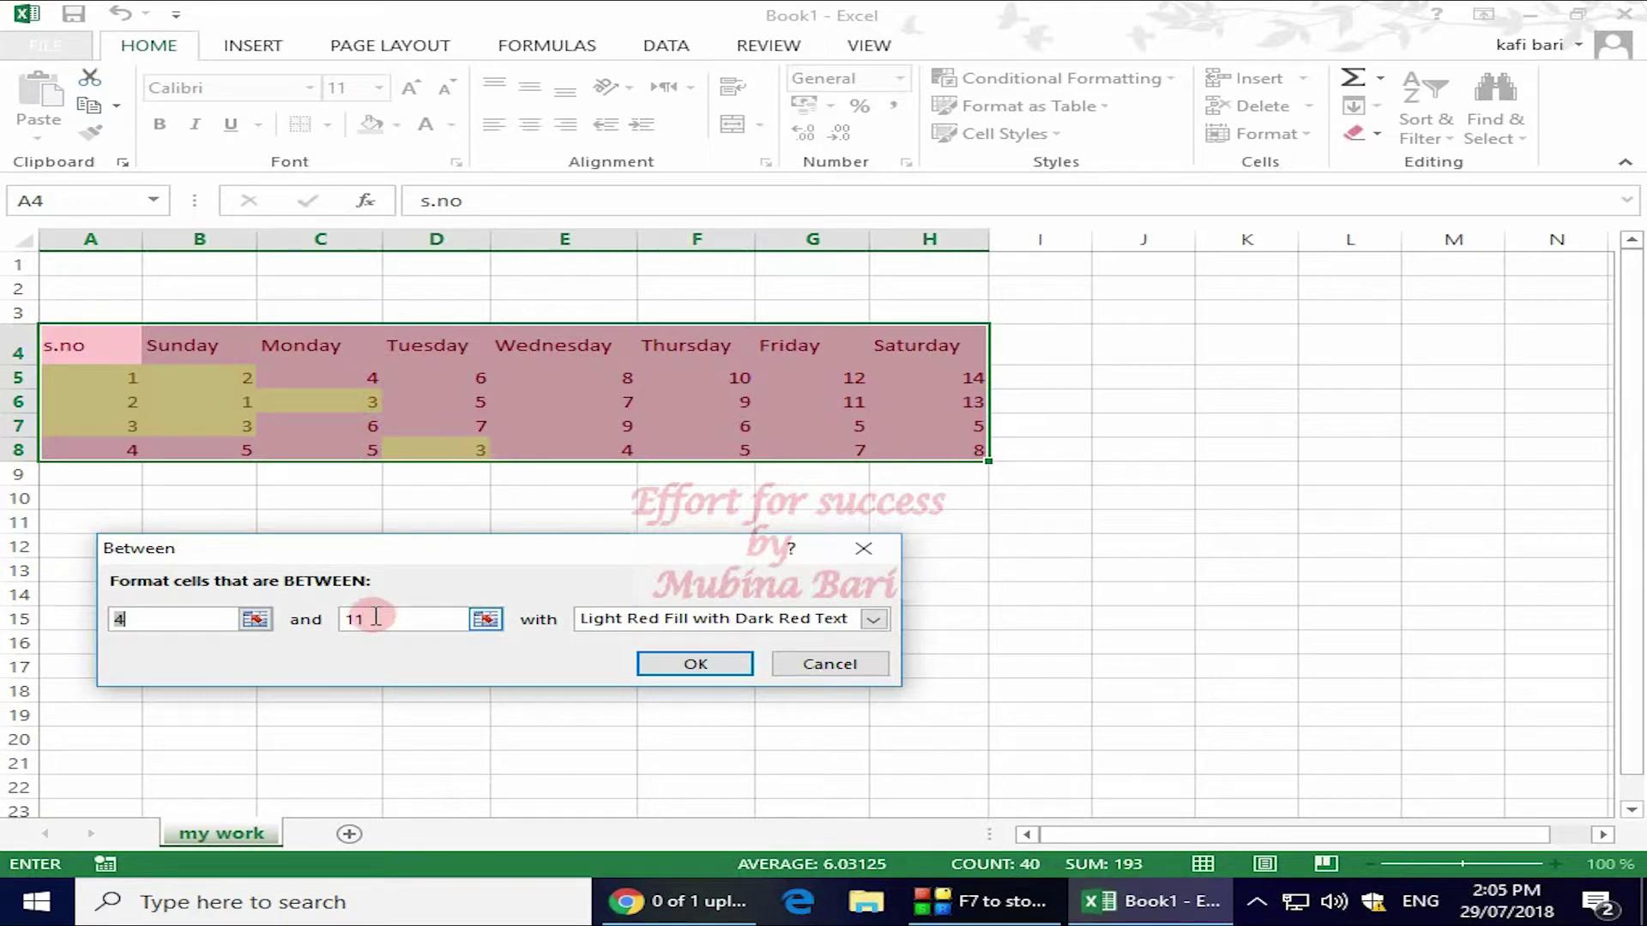
left_click(437, 620)
key("BackSpace")
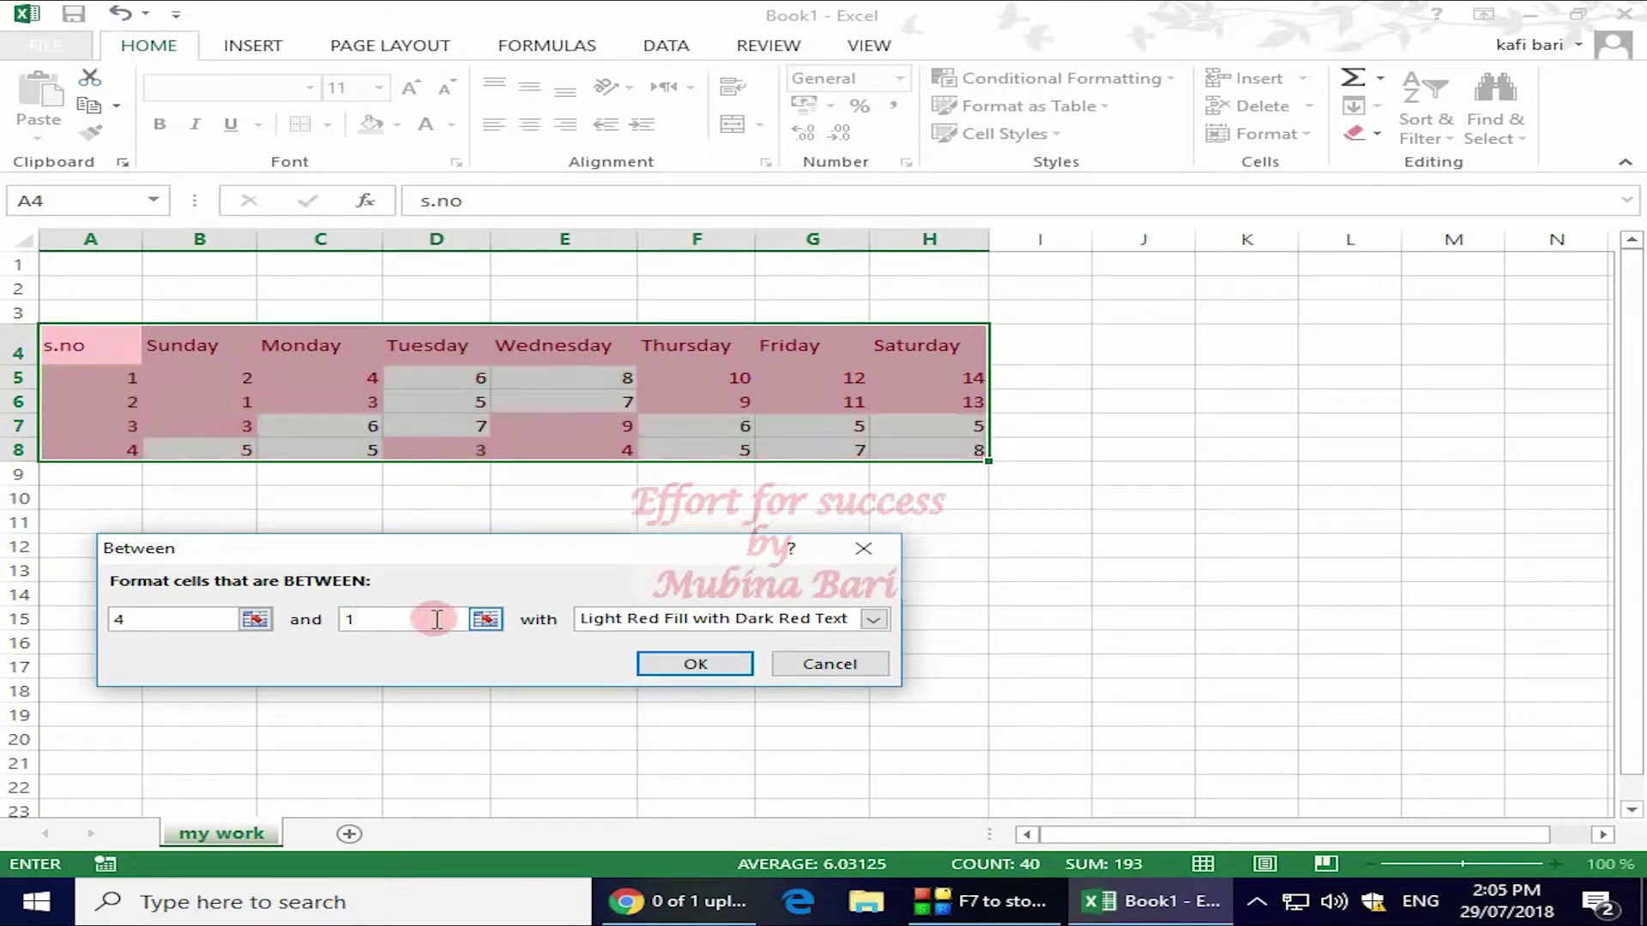
type("0")
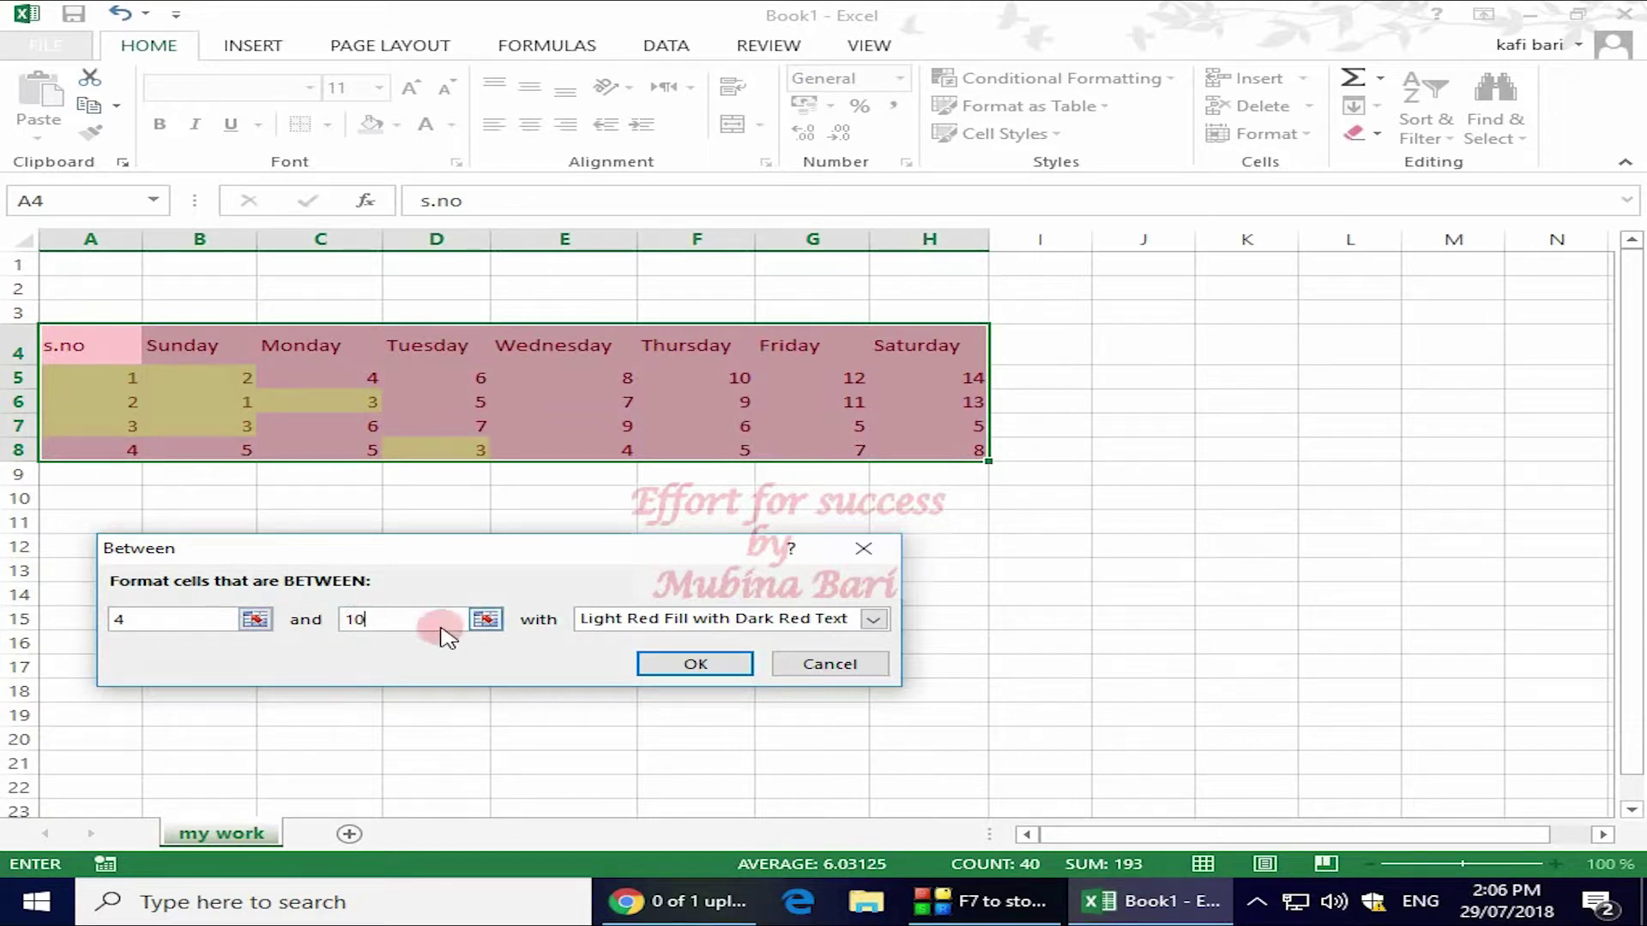
Step: Format the cells within the limits with Green Fill with Dark Green Text and apply the Between rule
left_click(874, 621)
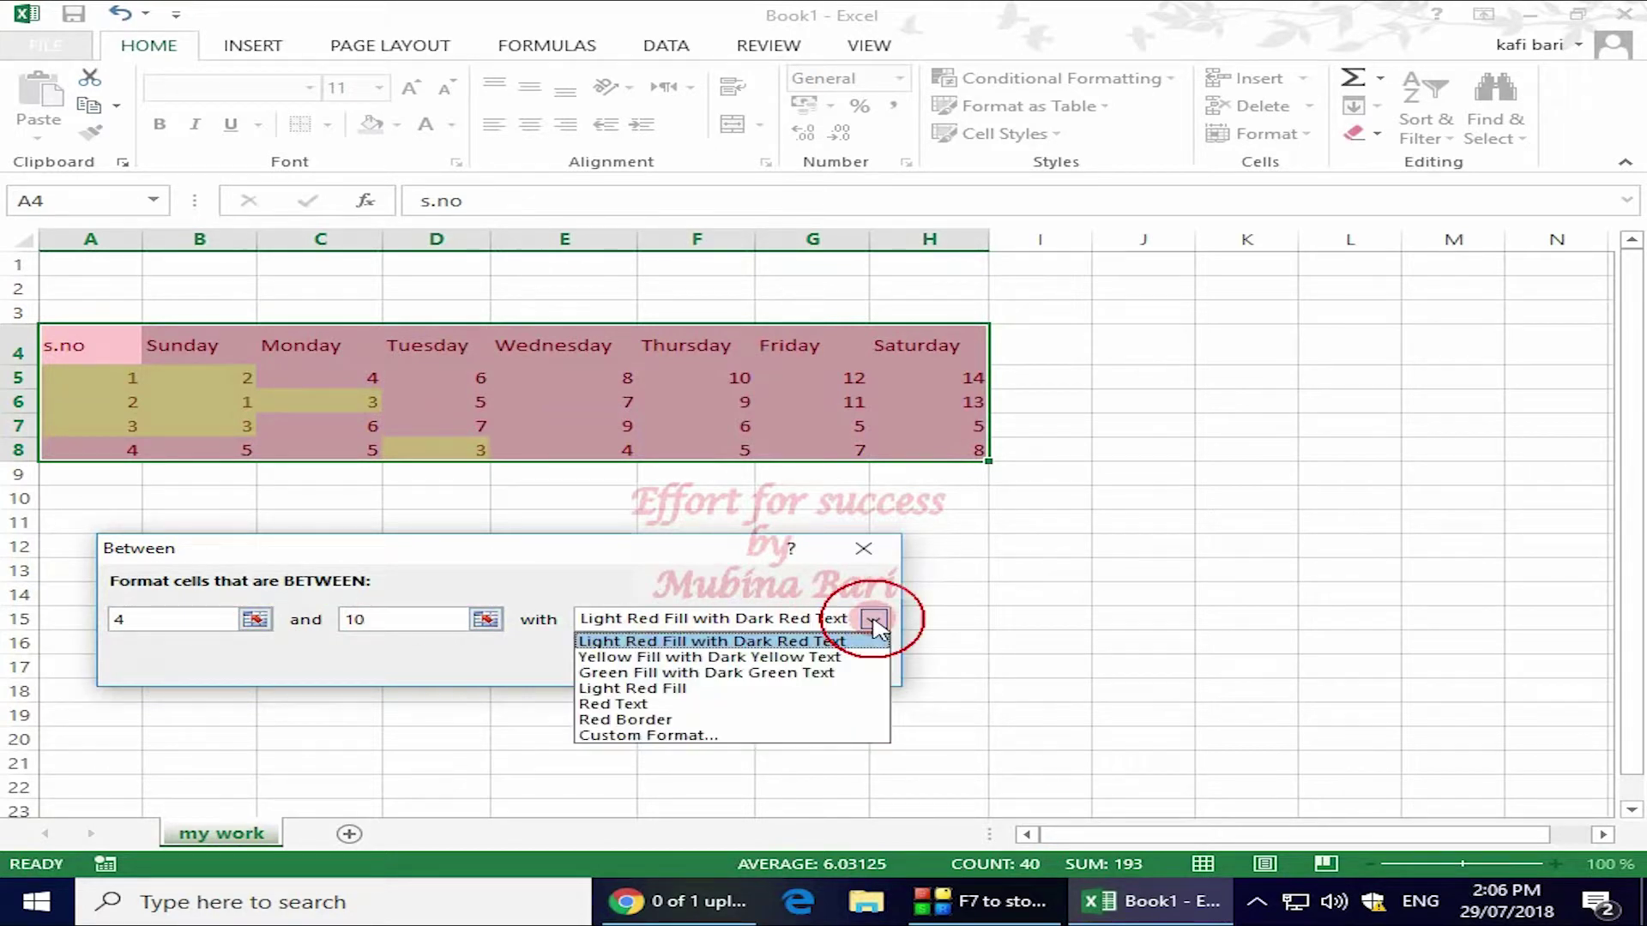
left_click(814, 673)
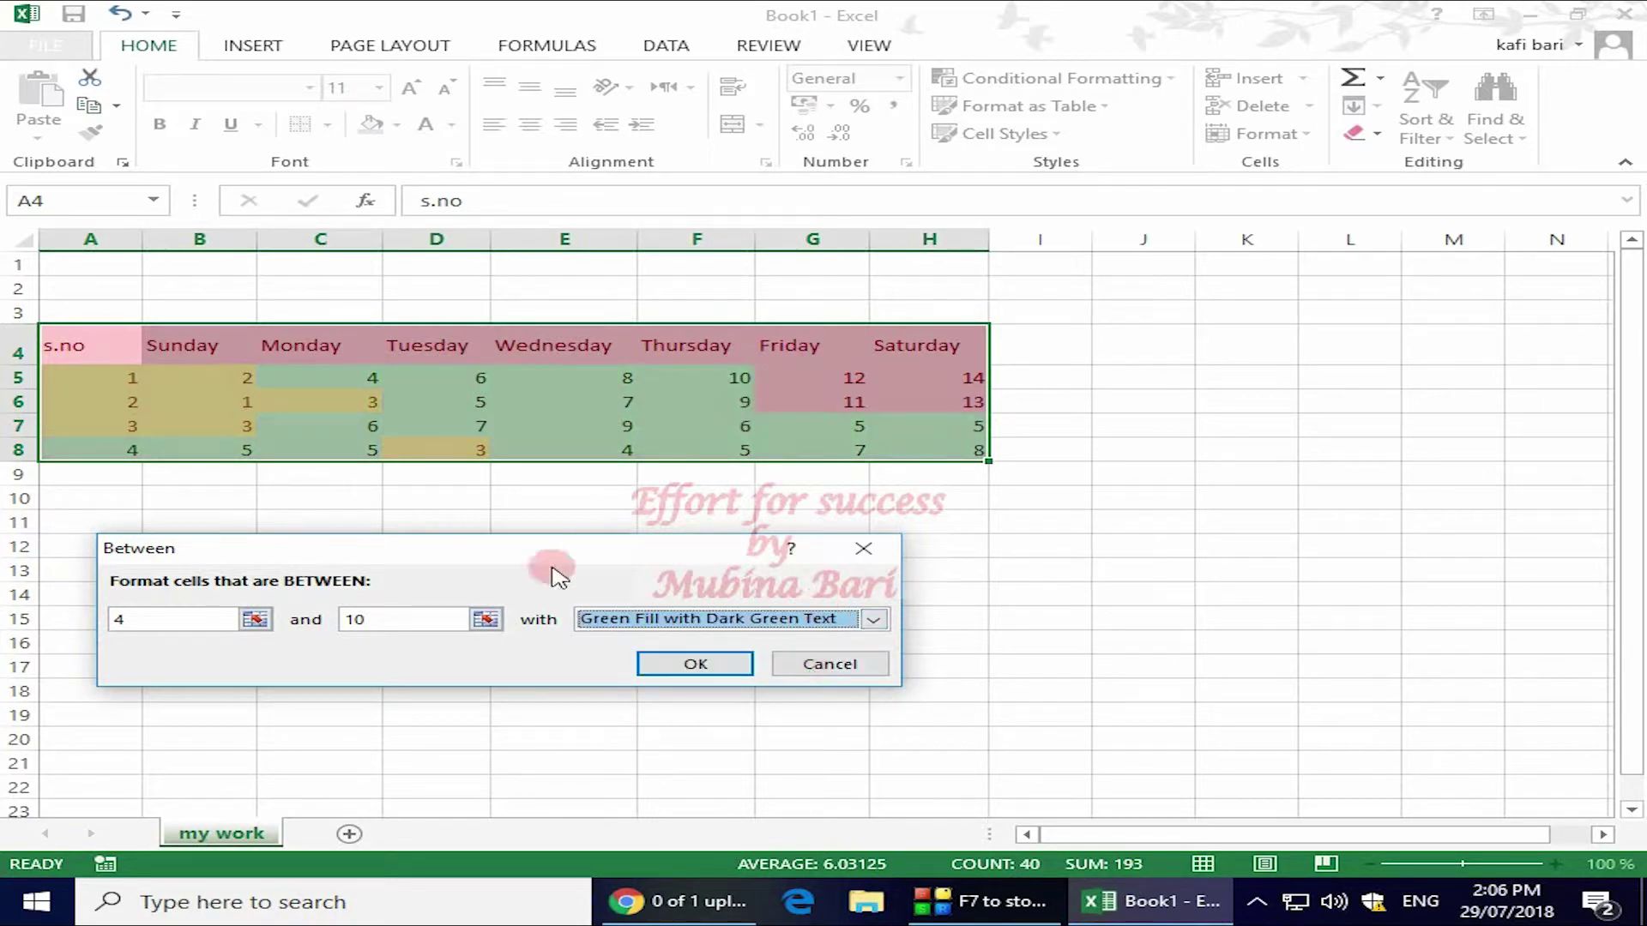
left_click(693, 667)
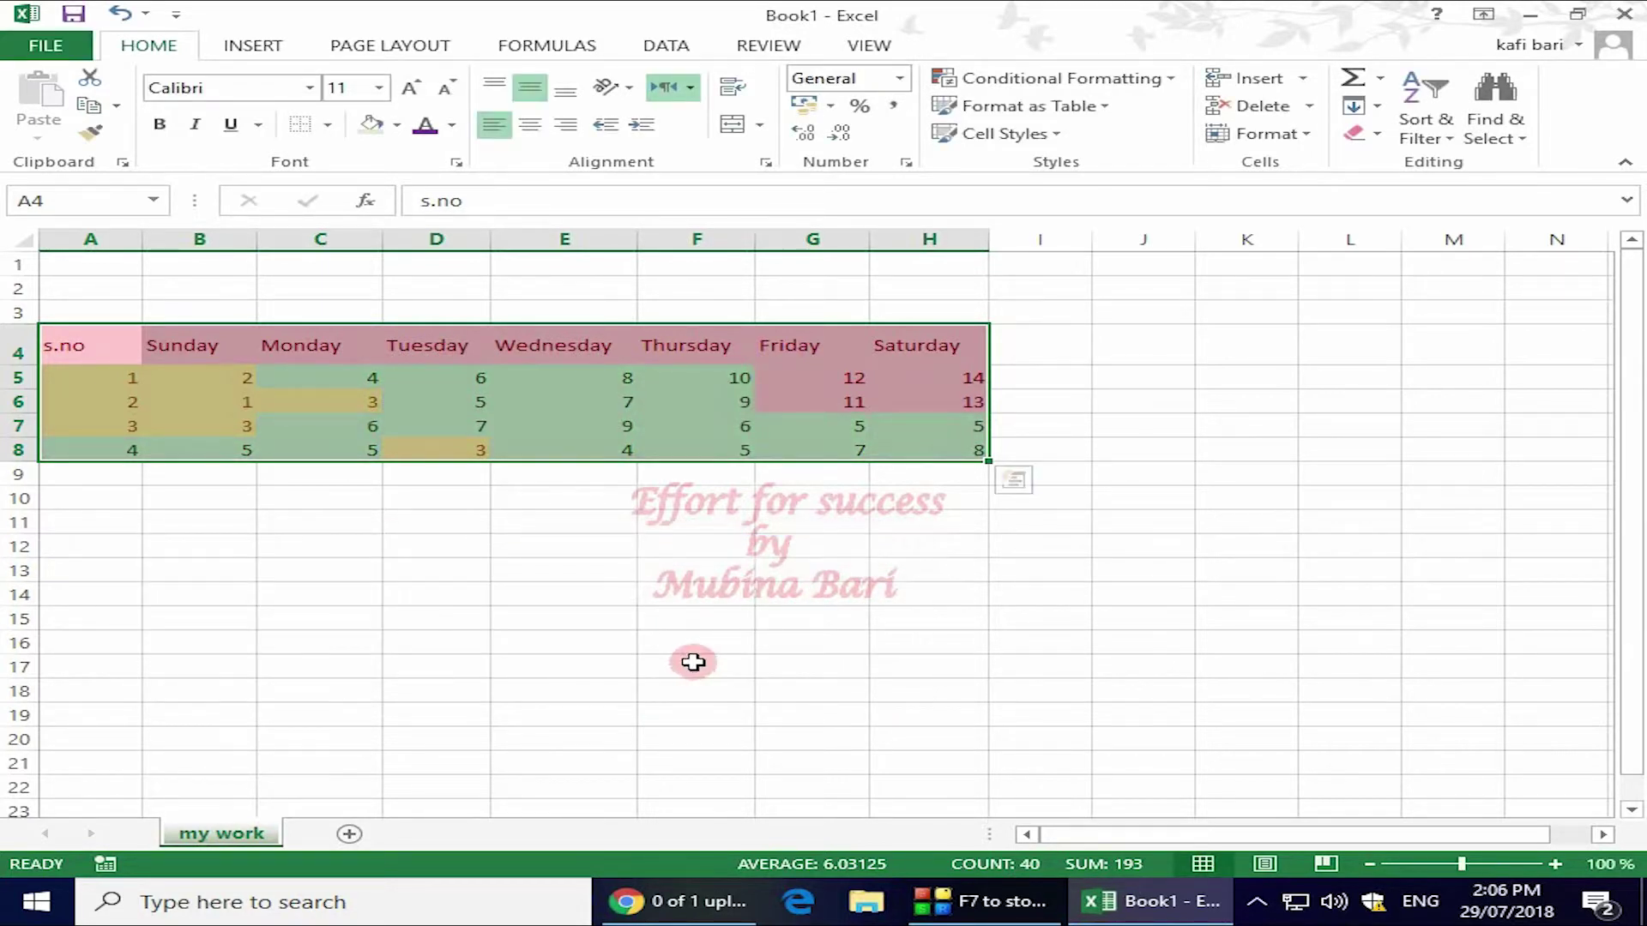
left_click(1037, 597)
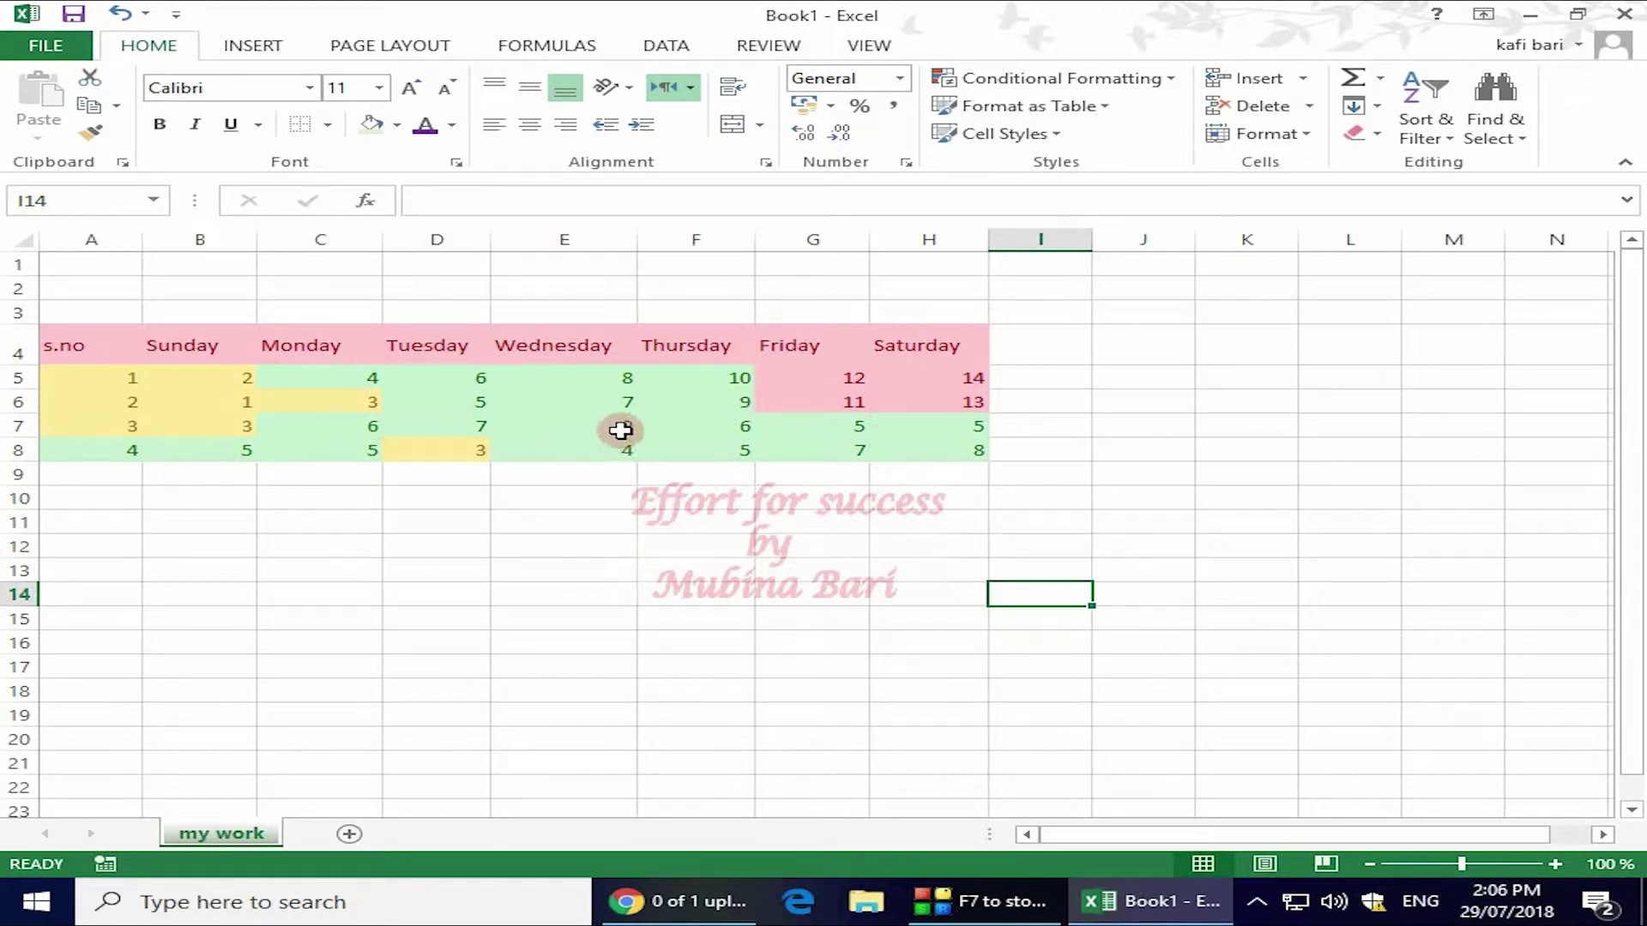
Step: Start an Equal To highlight rule for the table range A4:H8 with the comparison value 3
left_click(563, 522)
left_click_drag(63, 334, 957, 447)
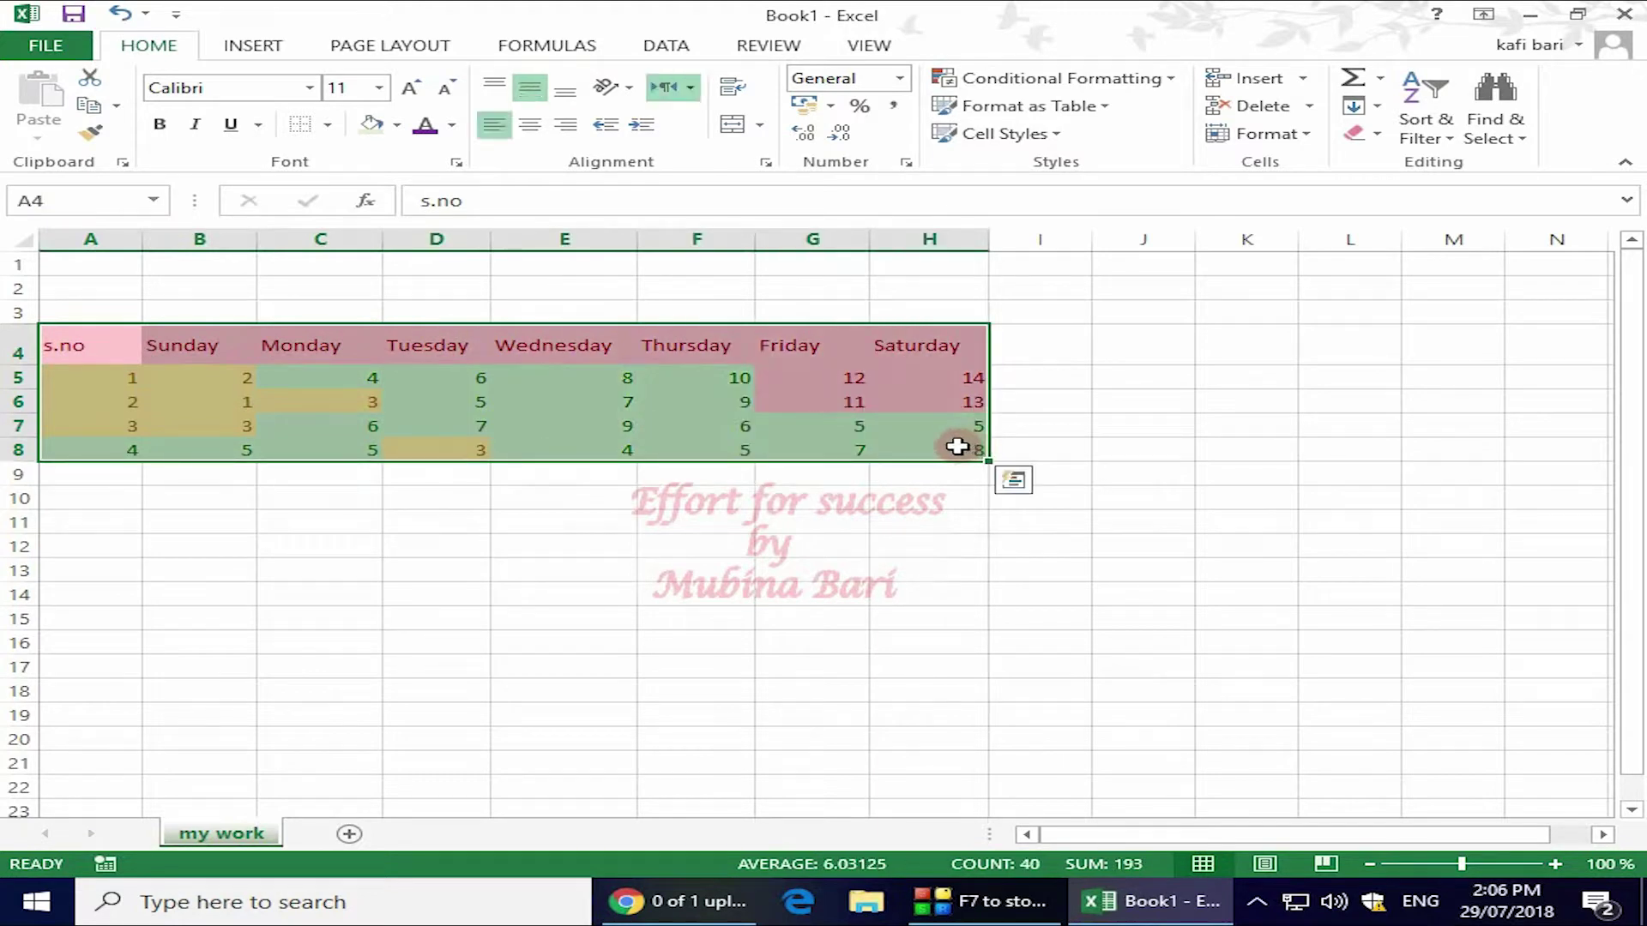
left_click(1180, 79)
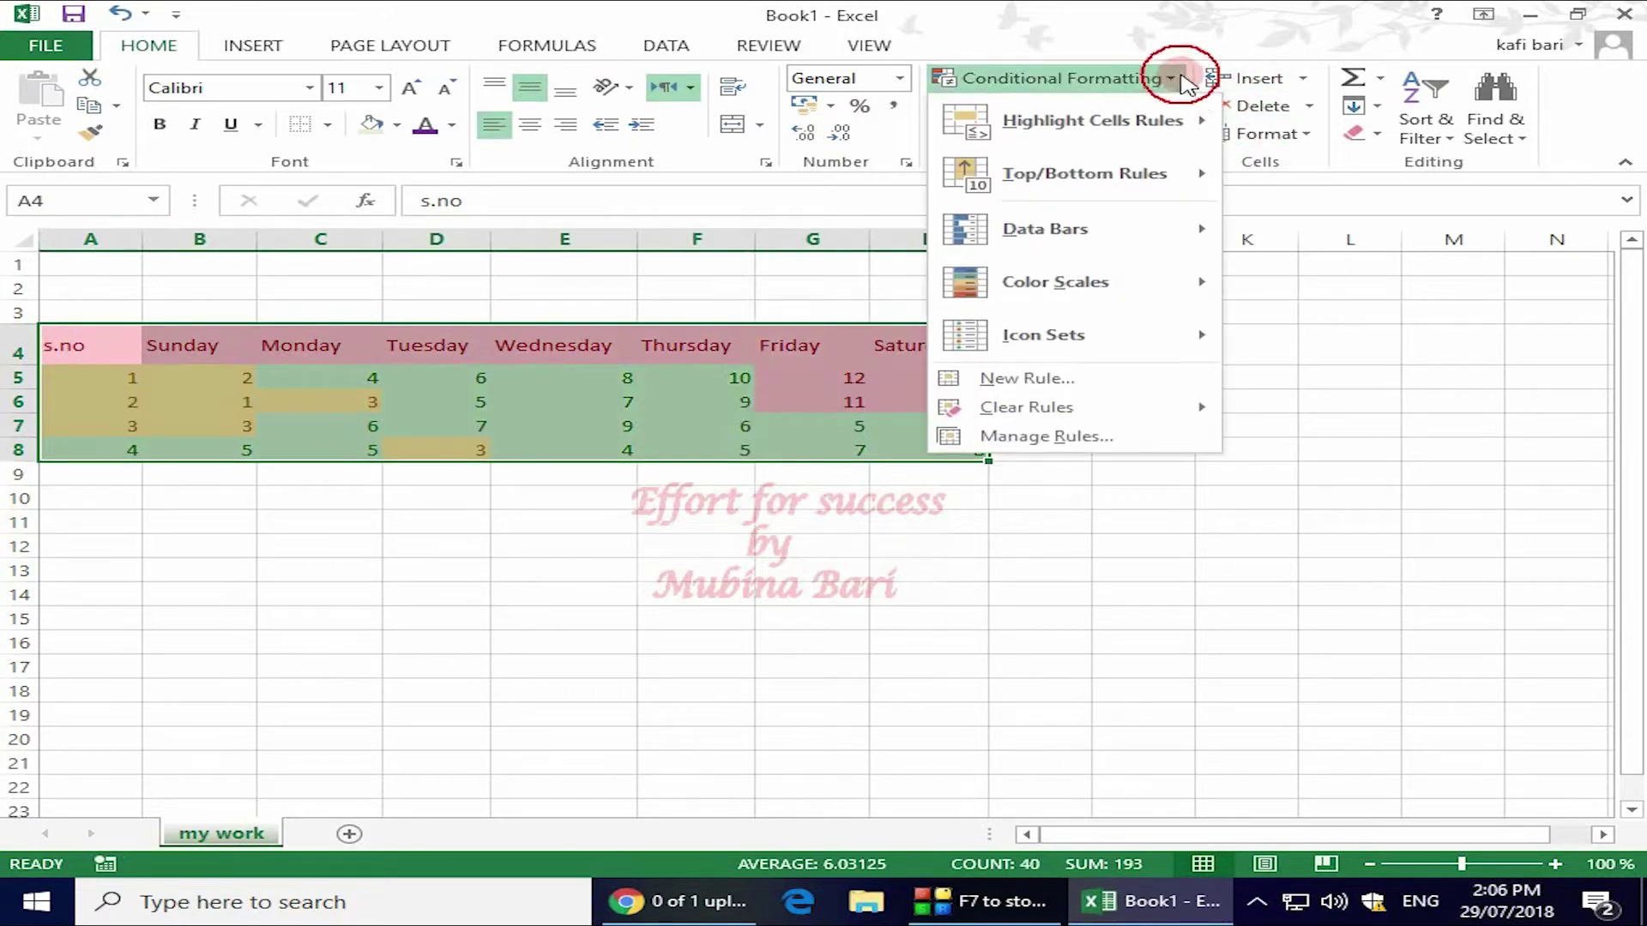
left_click(1089, 175)
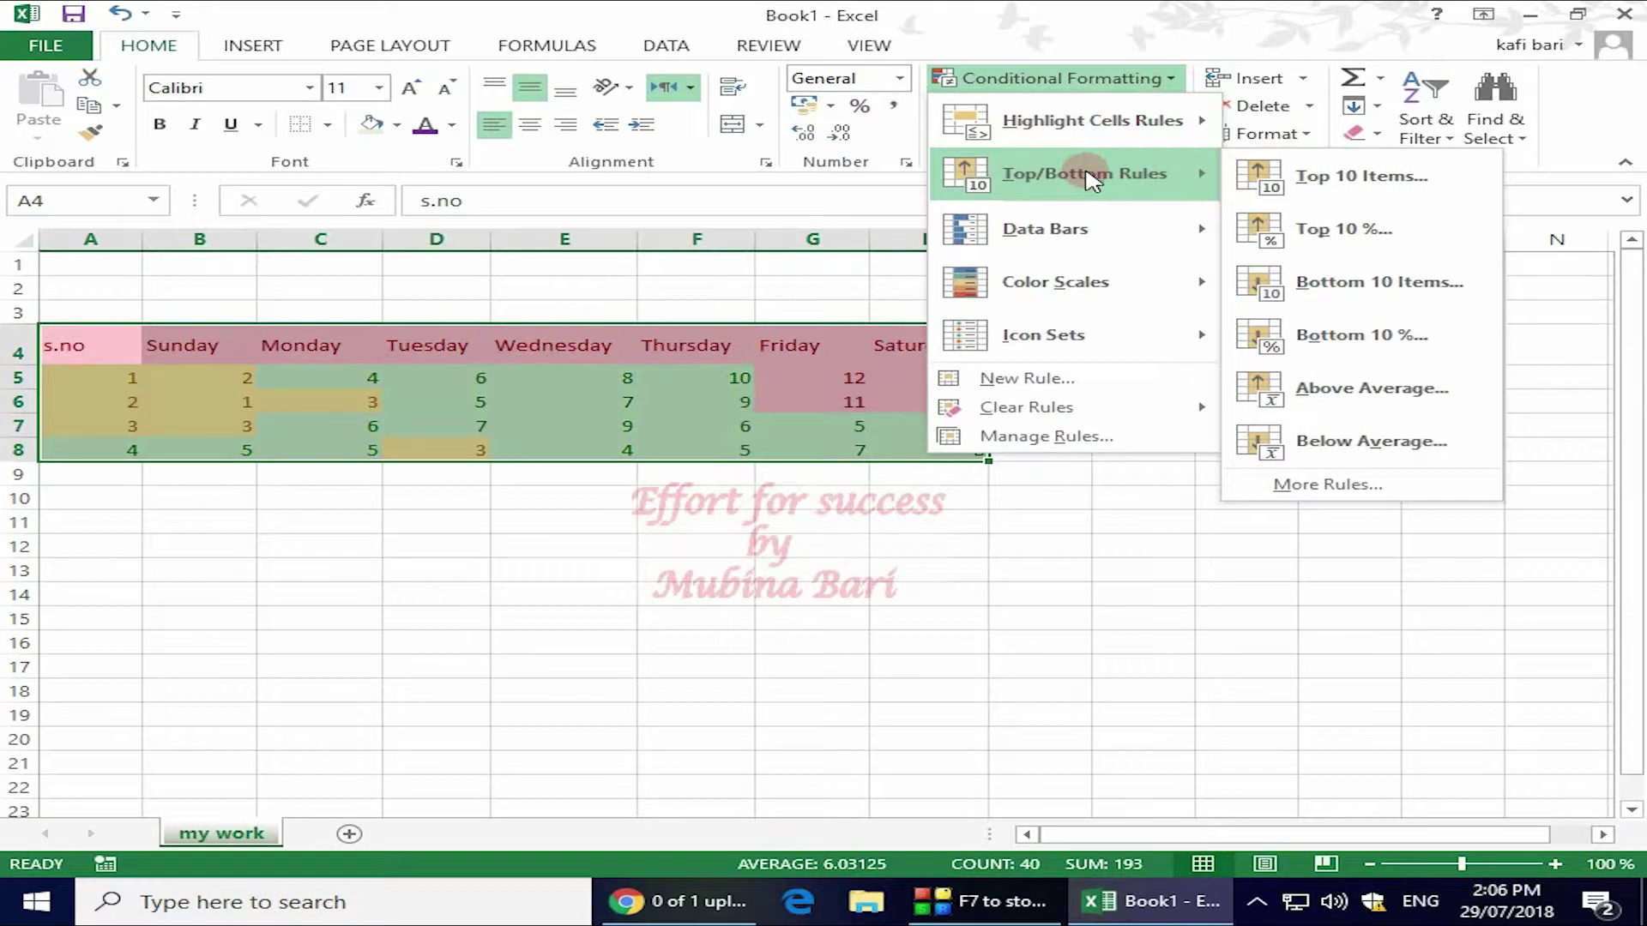
mouse_move(1090, 131)
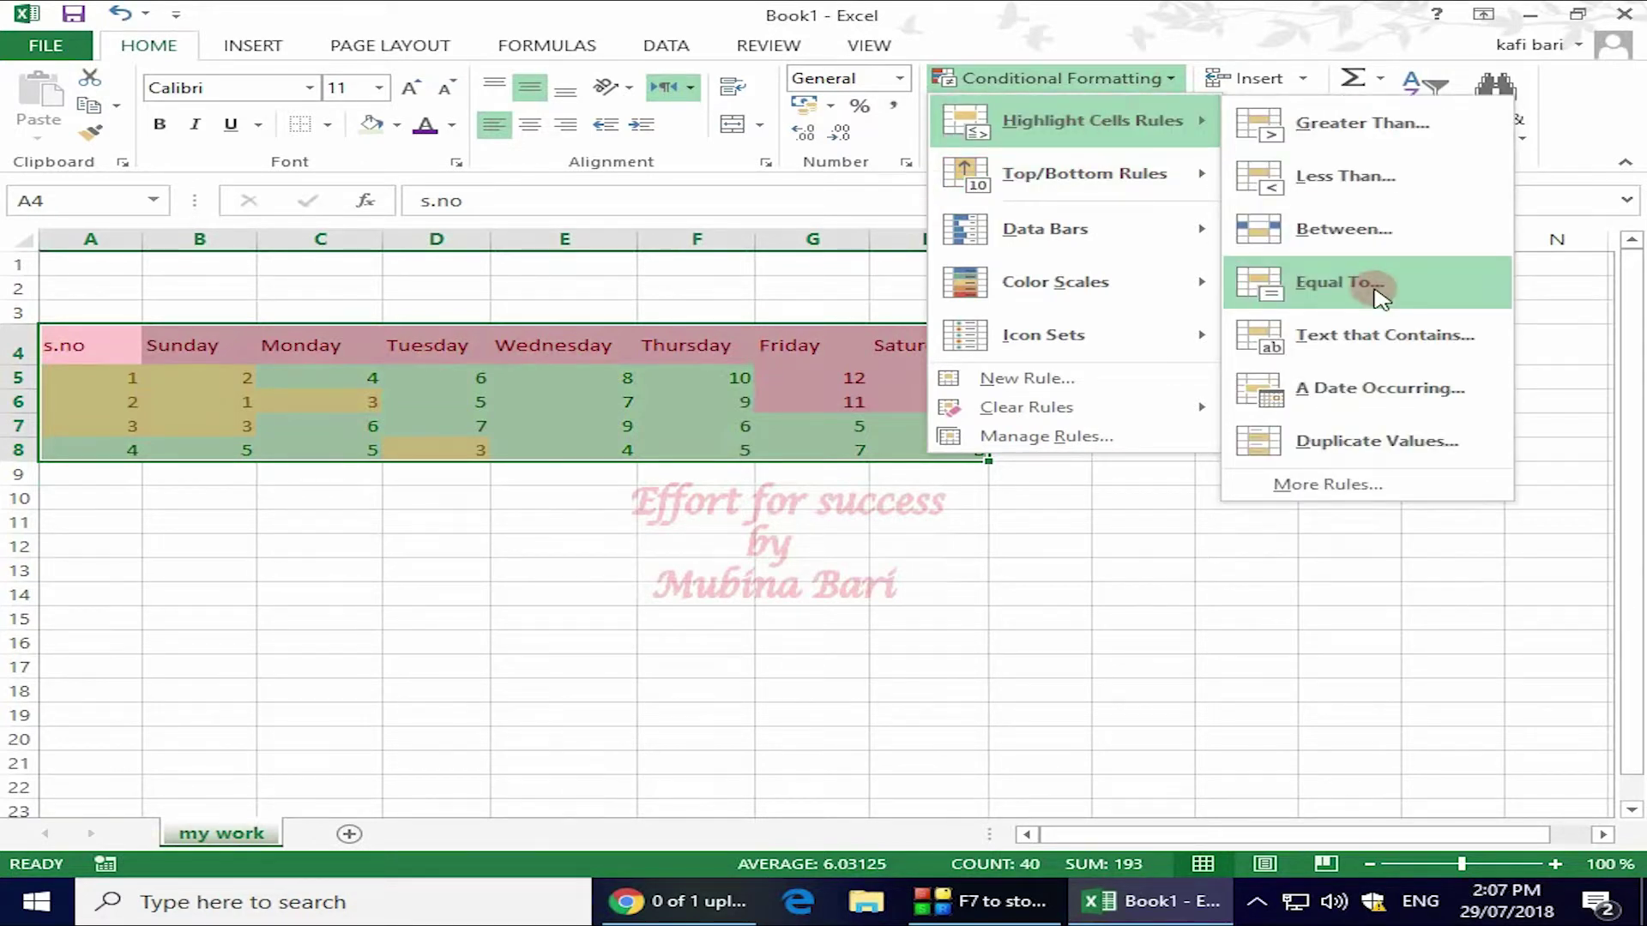
left_click(1359, 282)
left_click(169, 617)
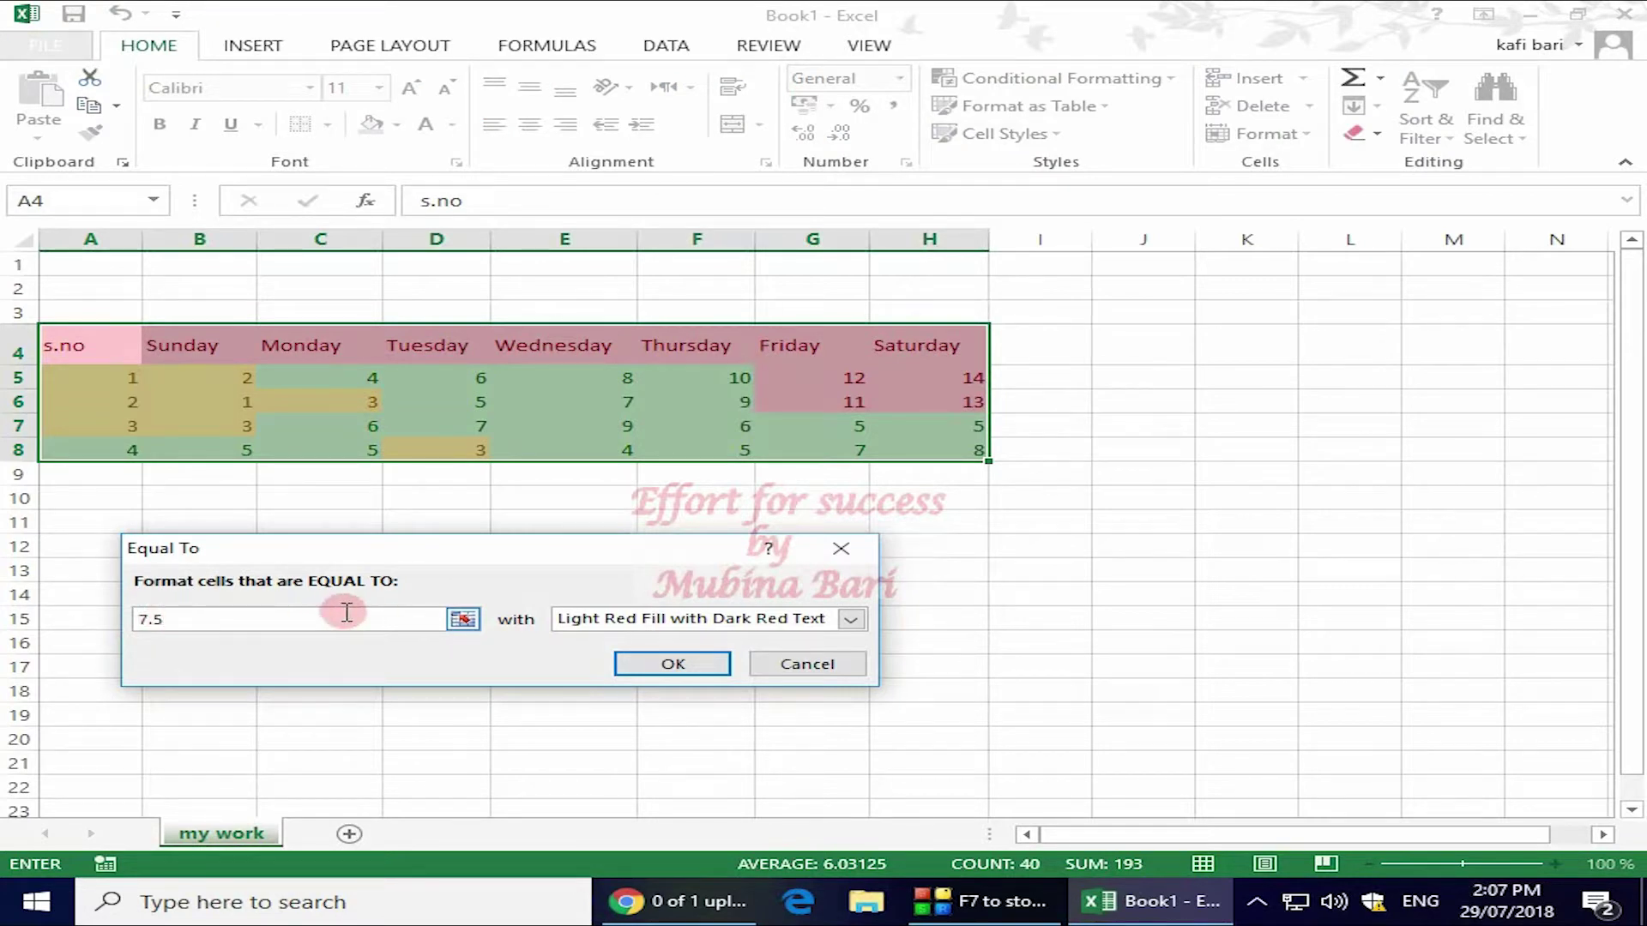
key("BackSpace")
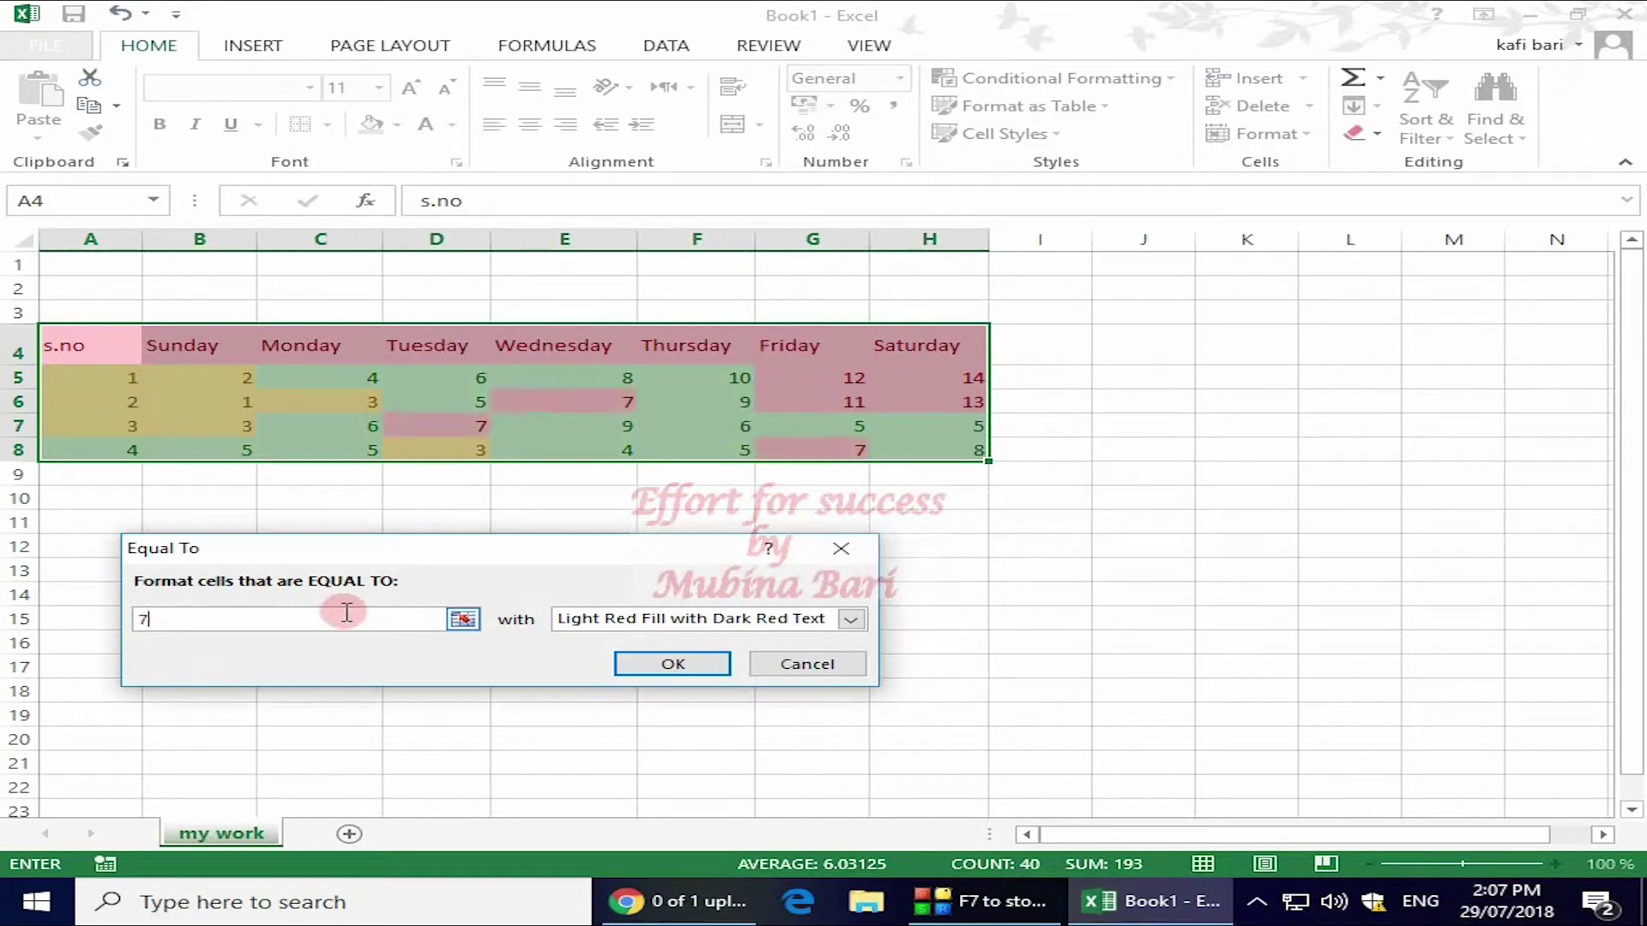
type("3")
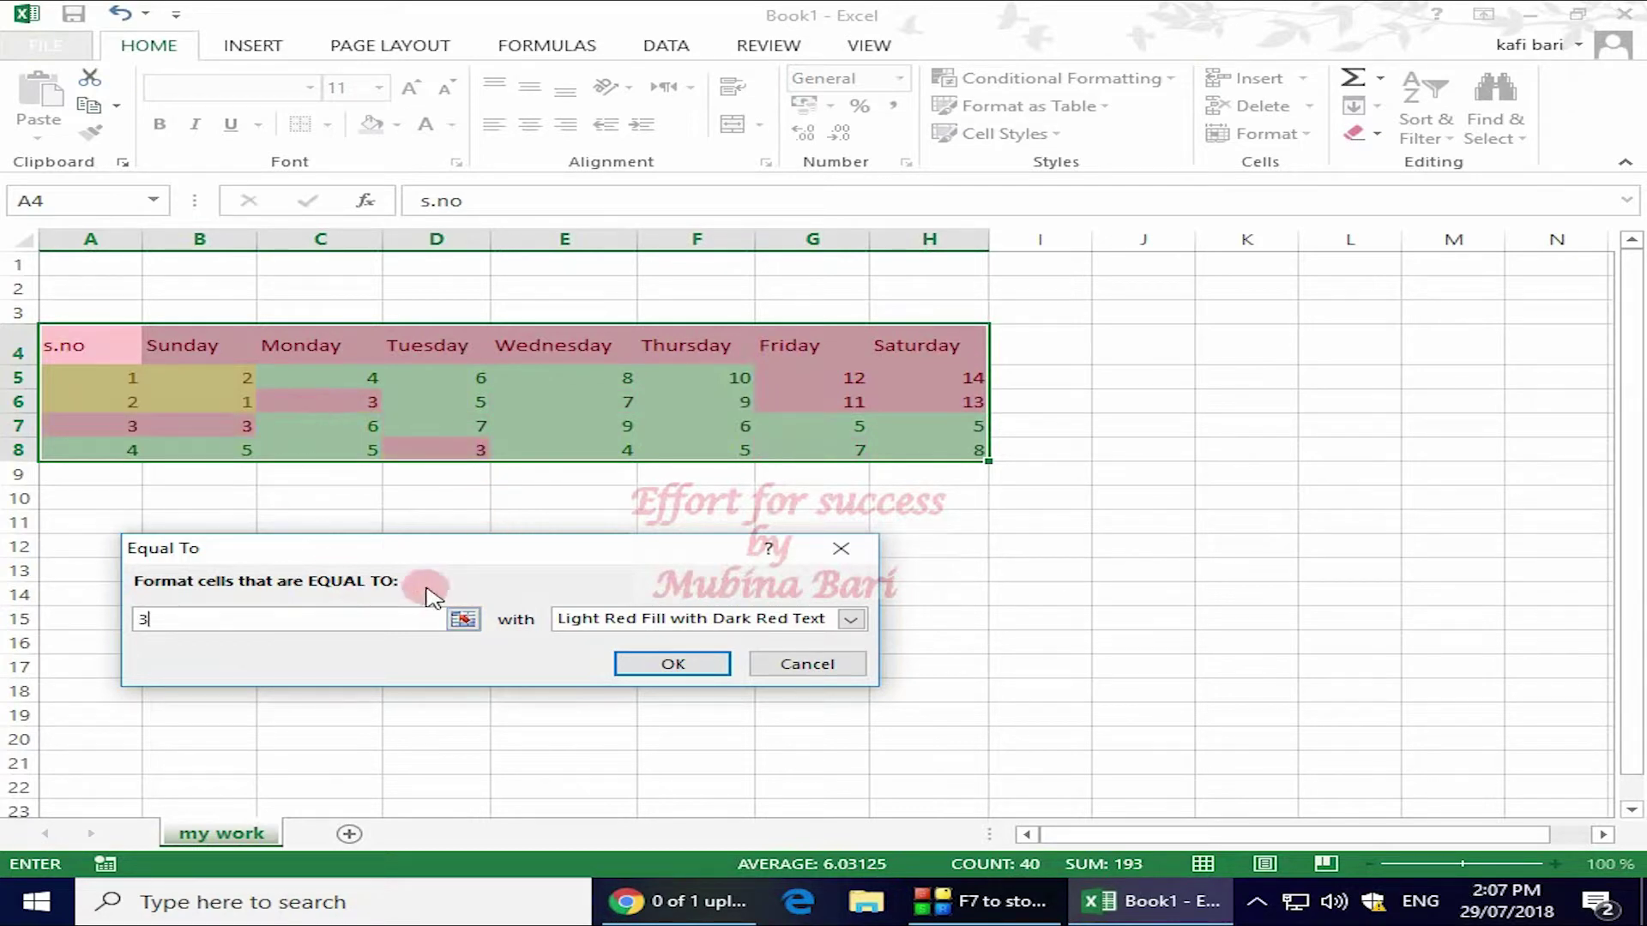
Step: Format the matching cells with Red Border and apply the Equal To rule
left_click(851, 618)
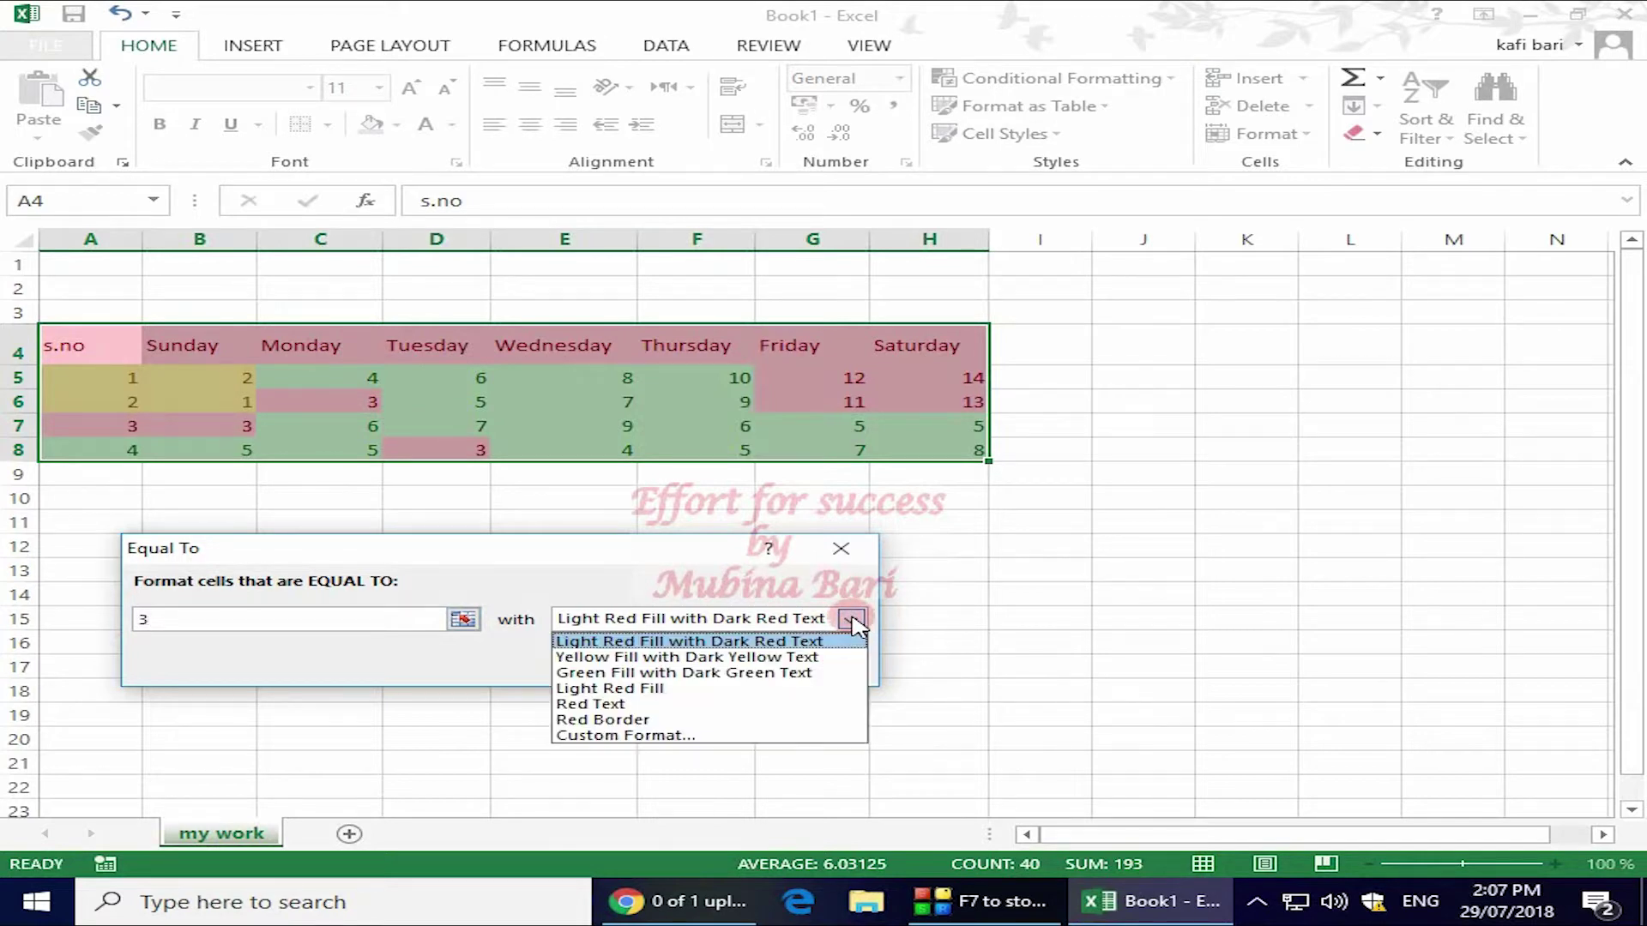
left_click(631, 721)
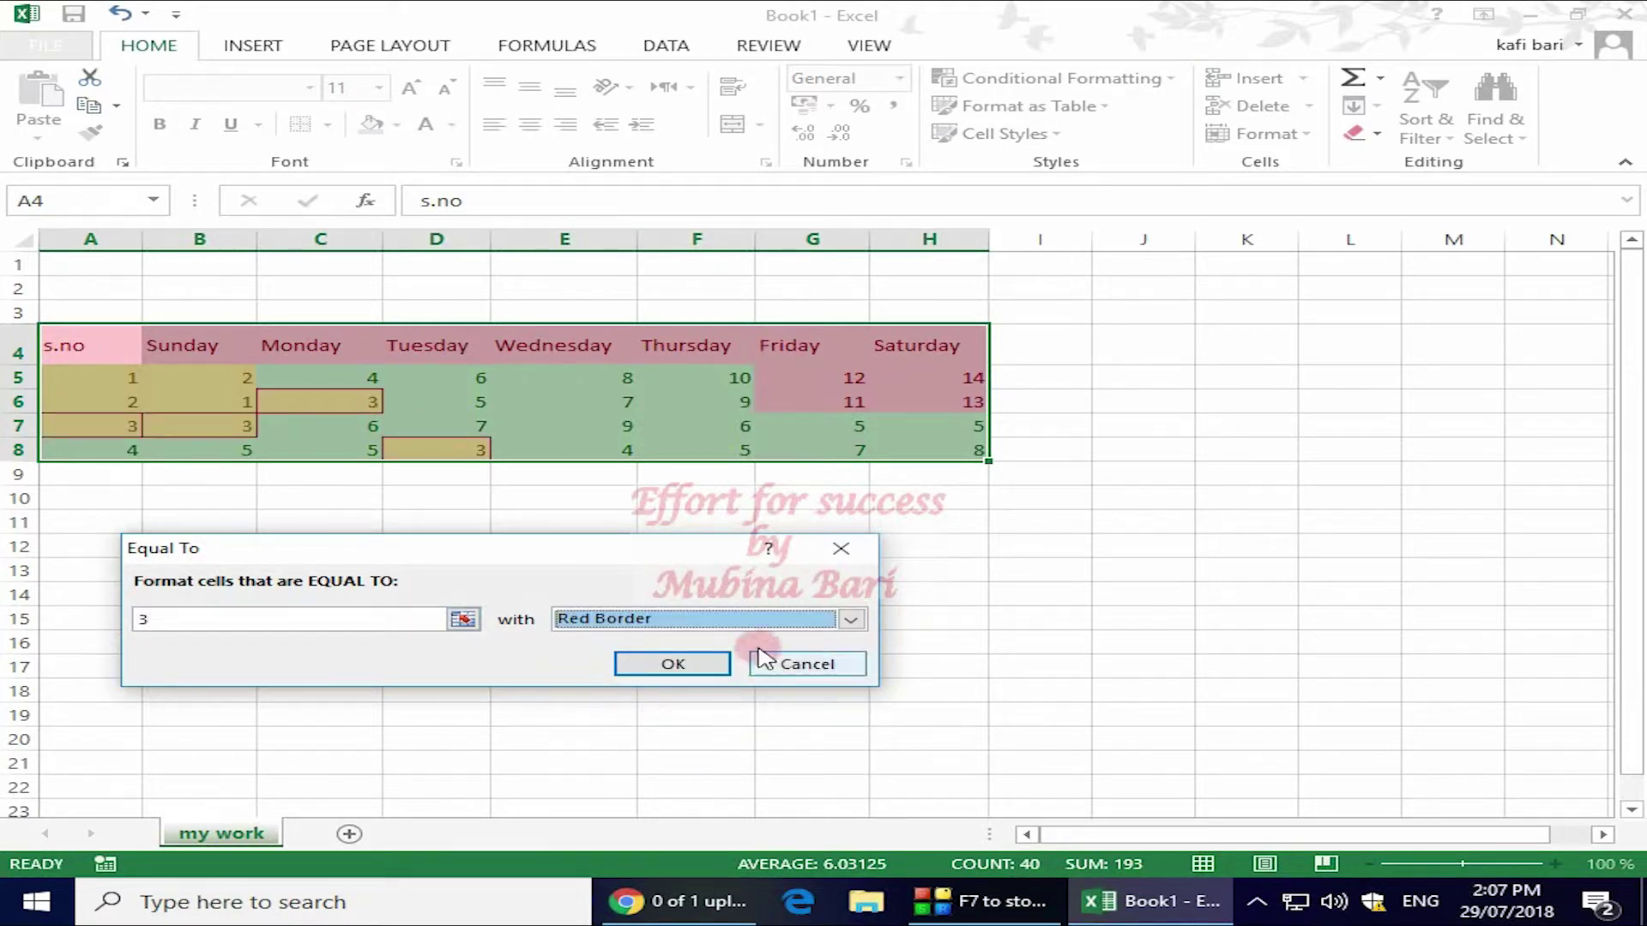
left_click(691, 664)
left_click(1053, 573)
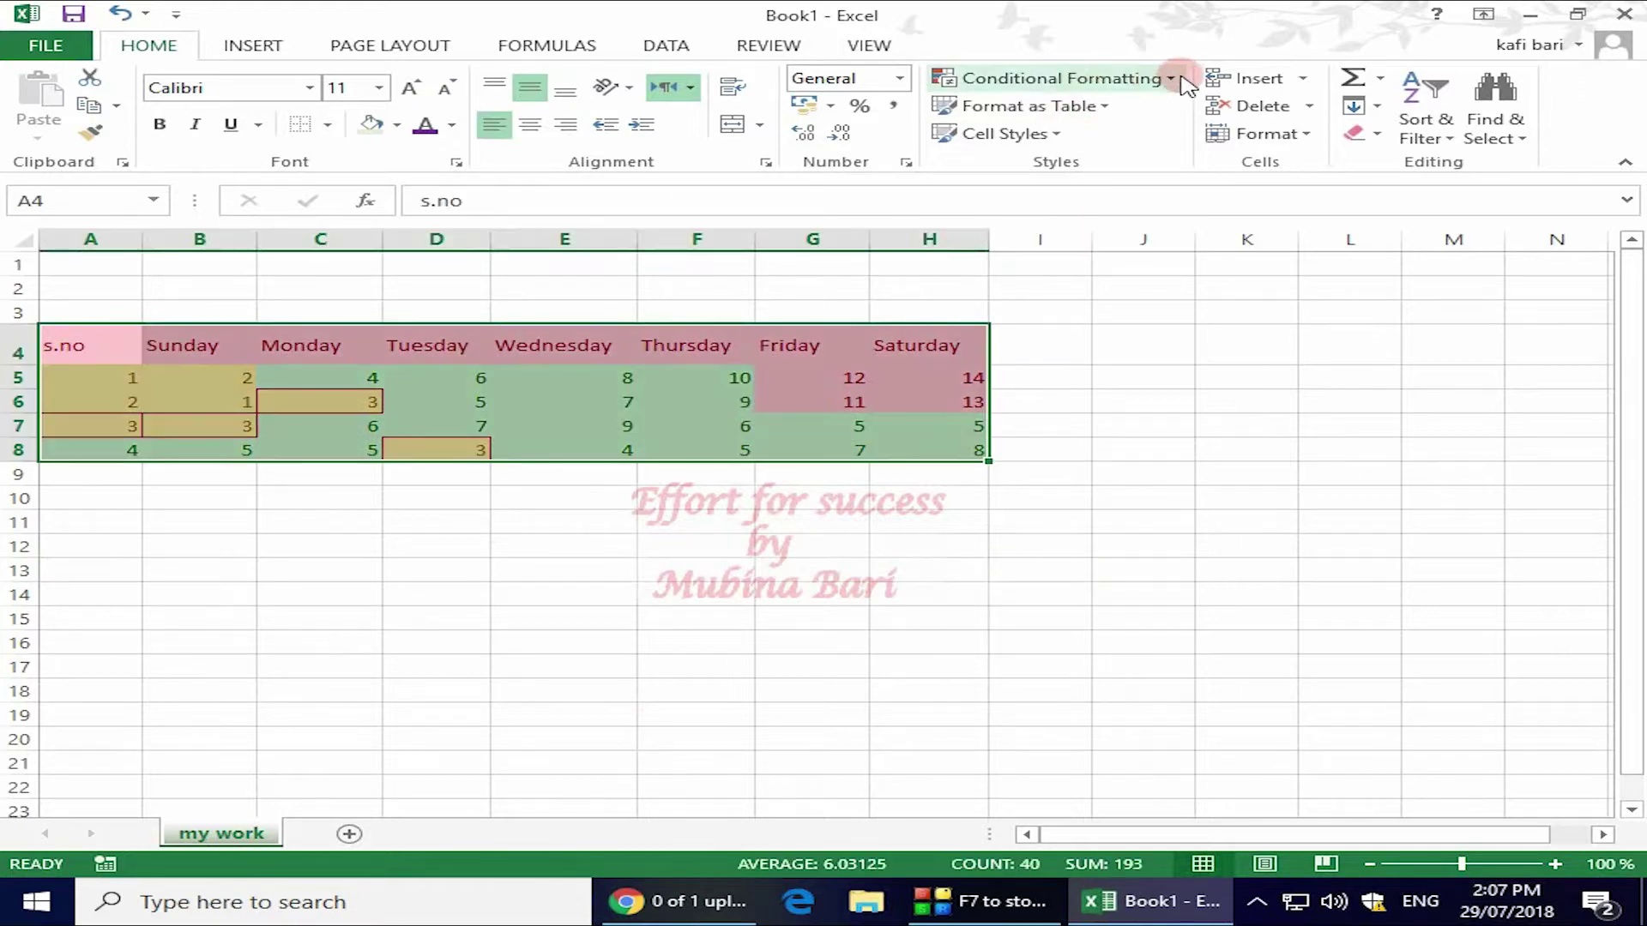
Step: Apply a Text that Contains rule for "s.no" to header row A4:H4 with Green Fill with Dark Green Text
left_click(1175, 79)
mouse_move(1159, 118)
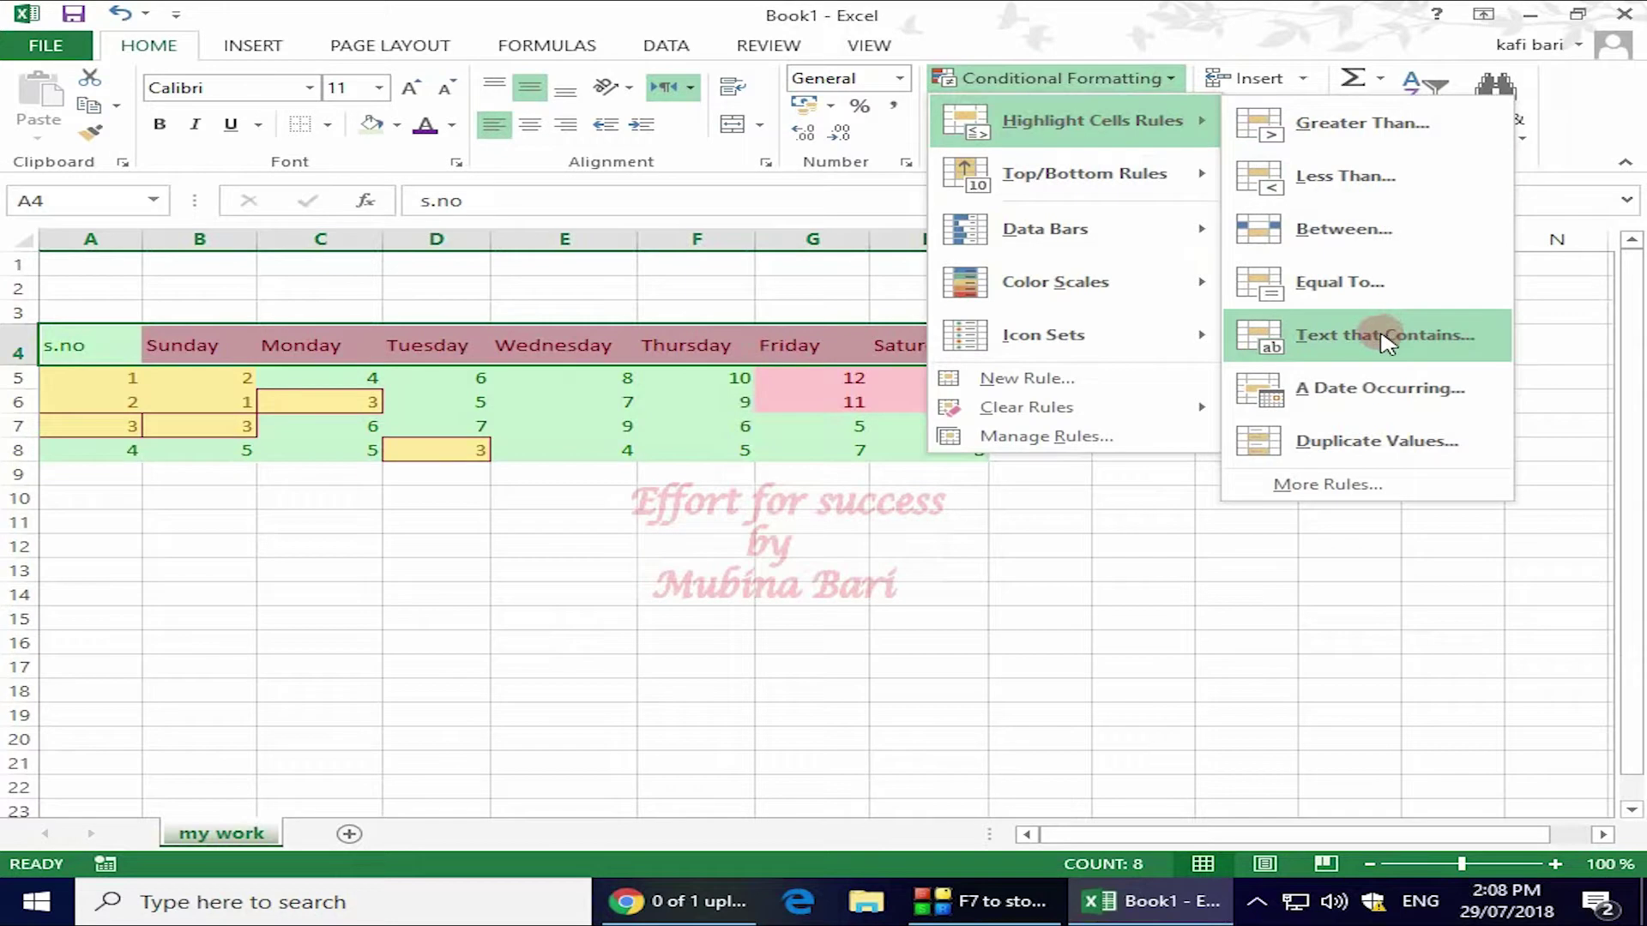
left_click(1387, 343)
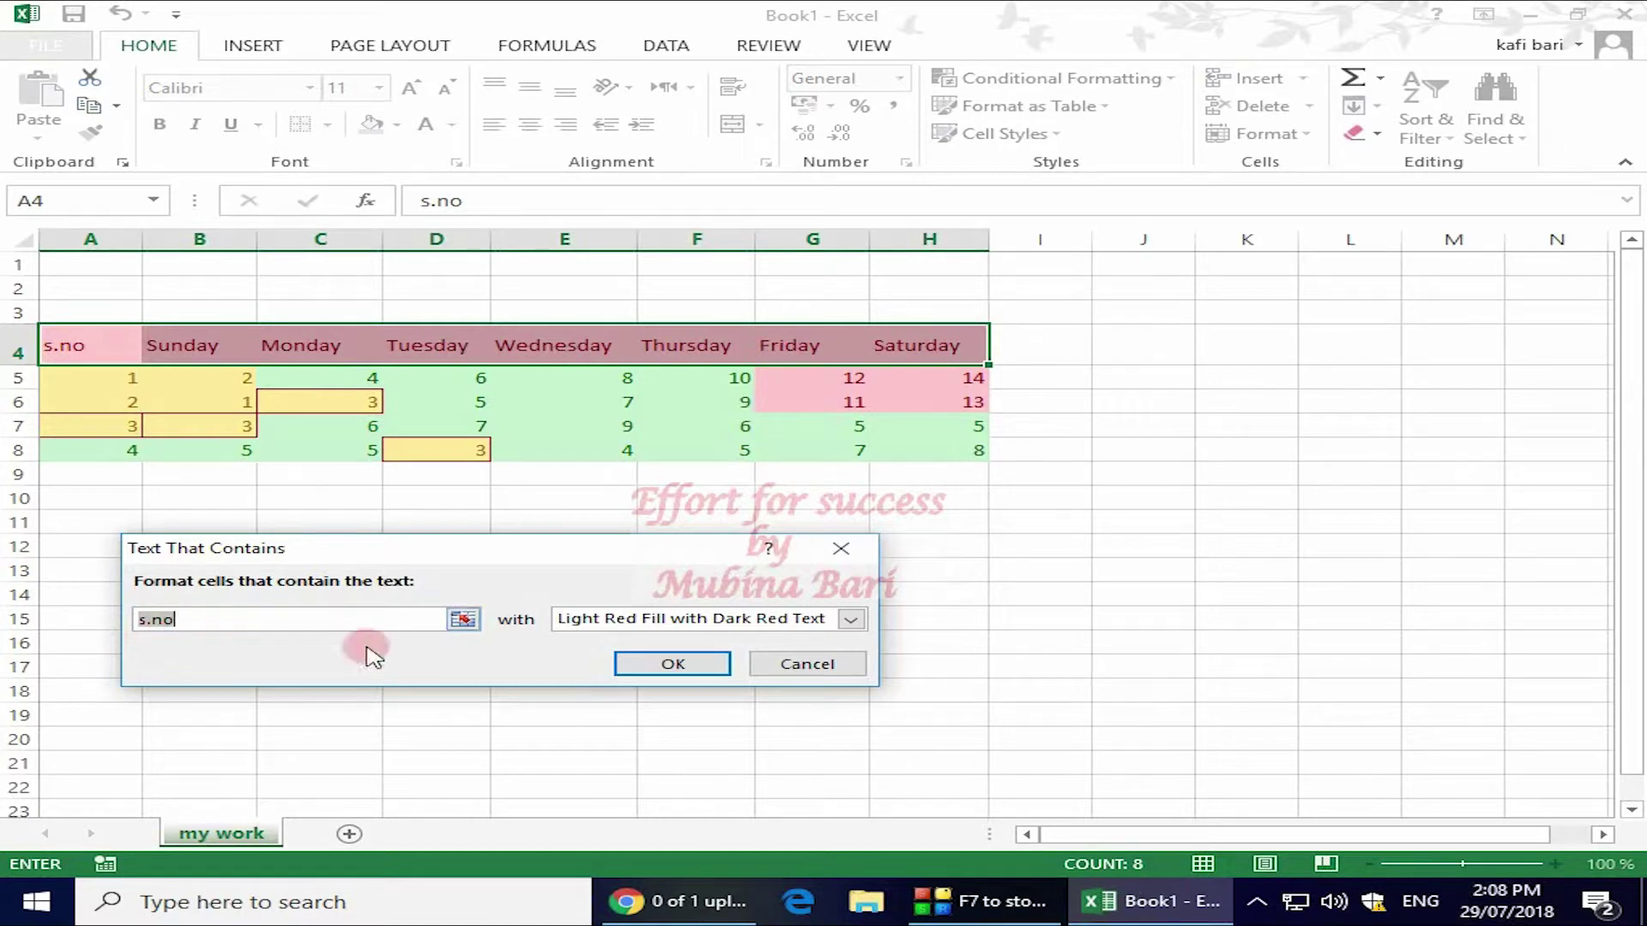
left_click(852, 620)
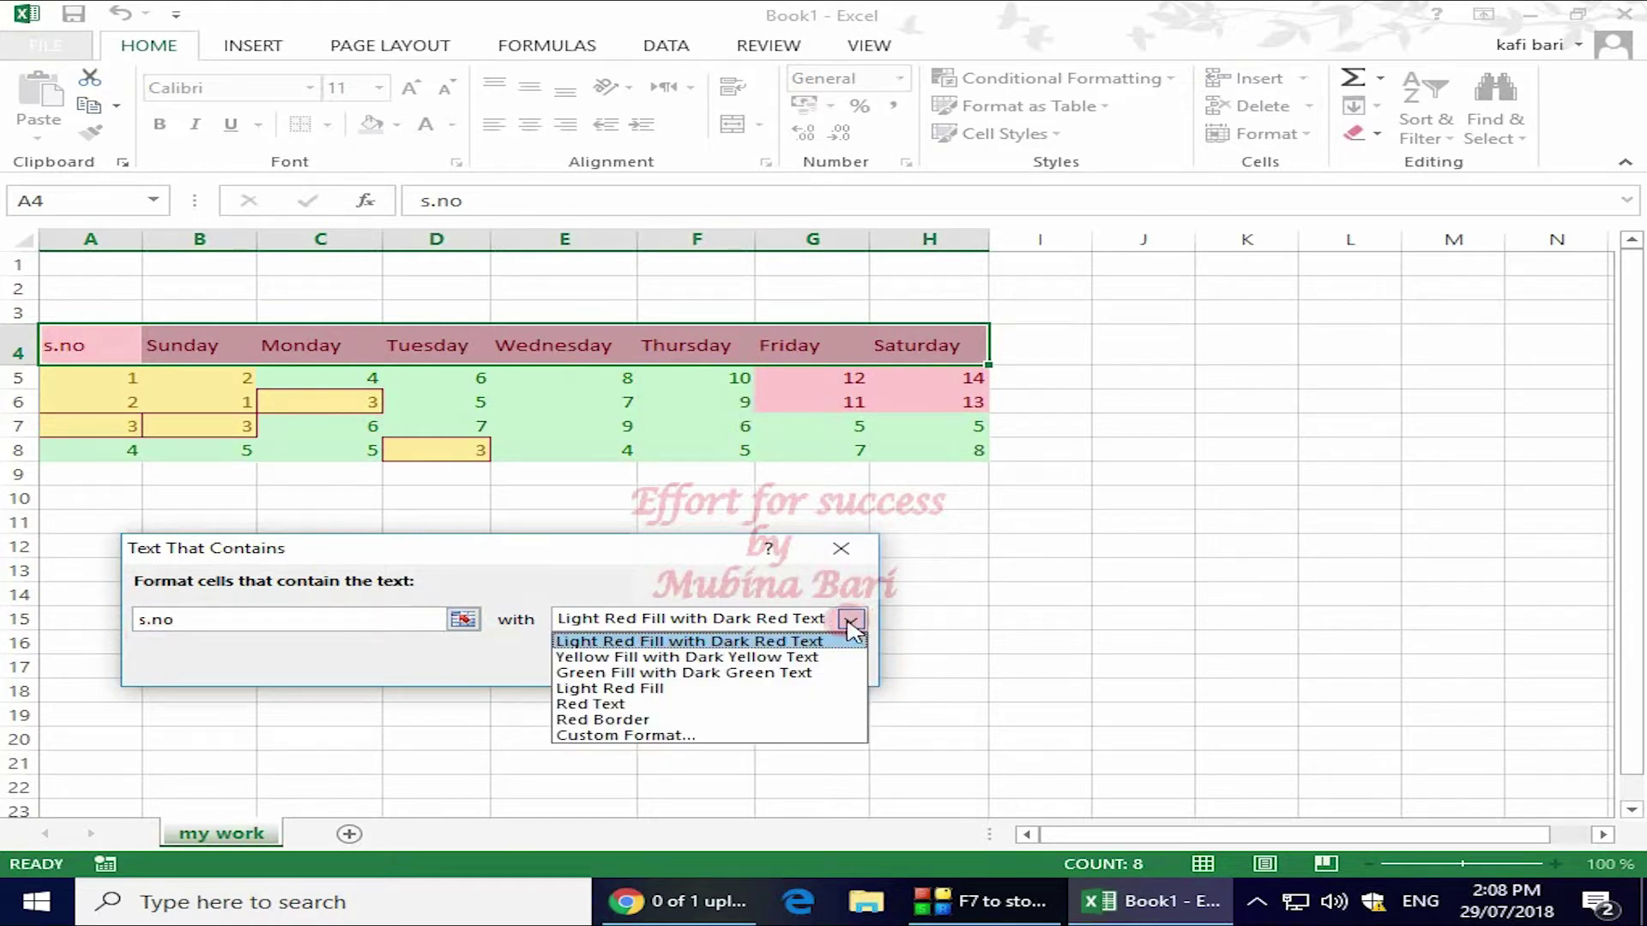
left_click(702, 672)
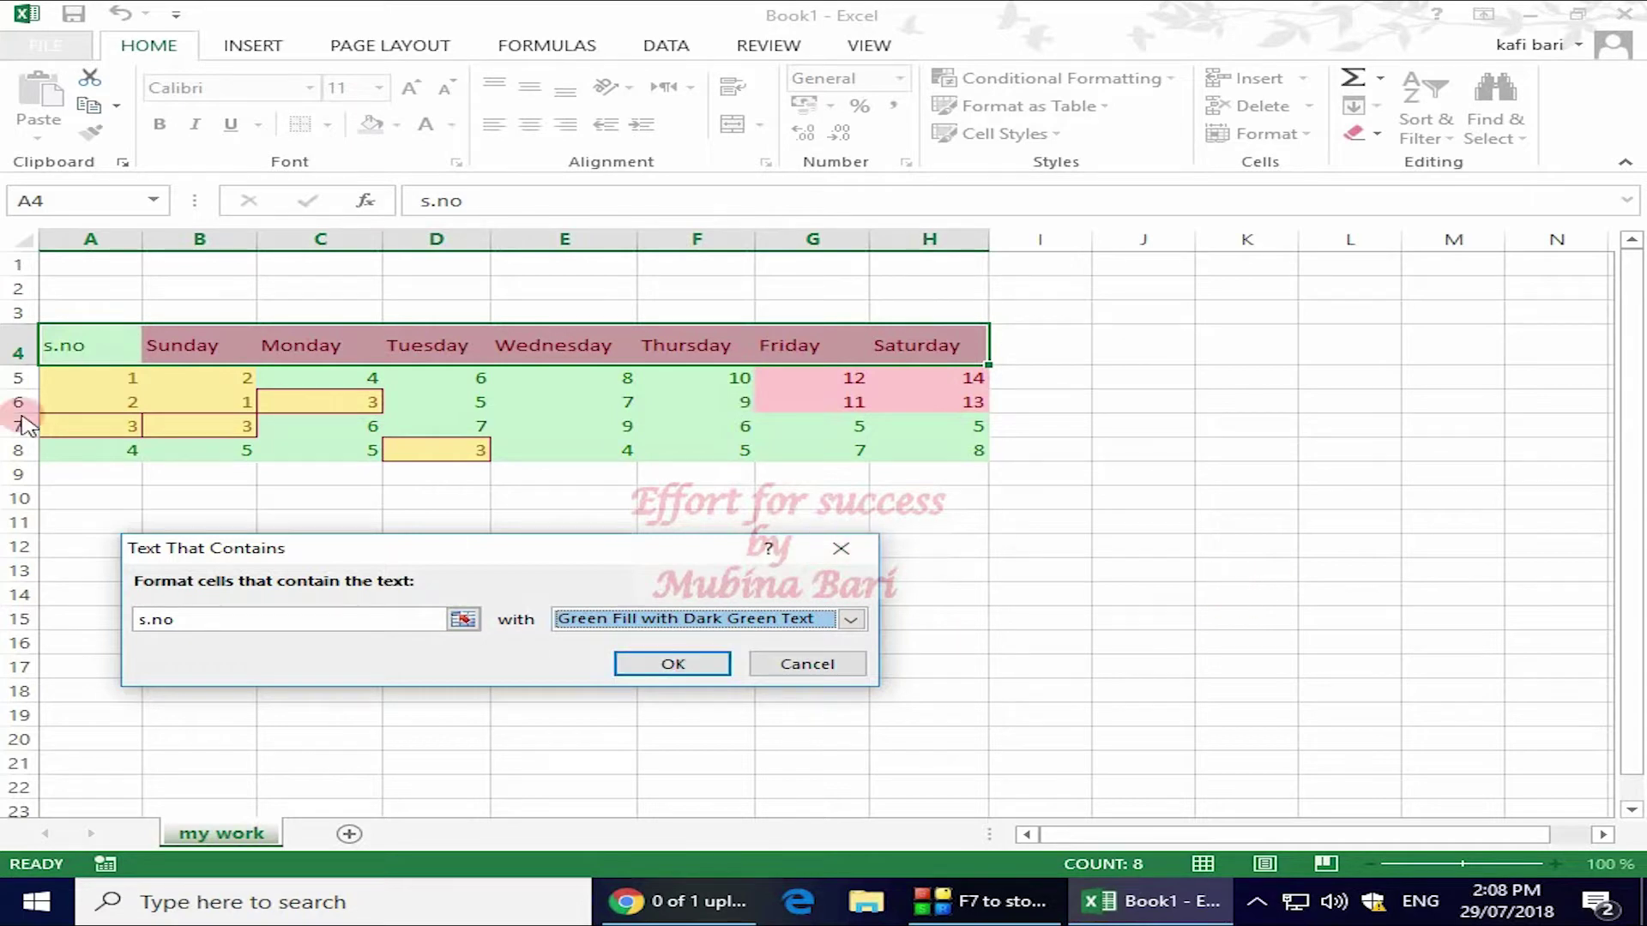
left_click(686, 669)
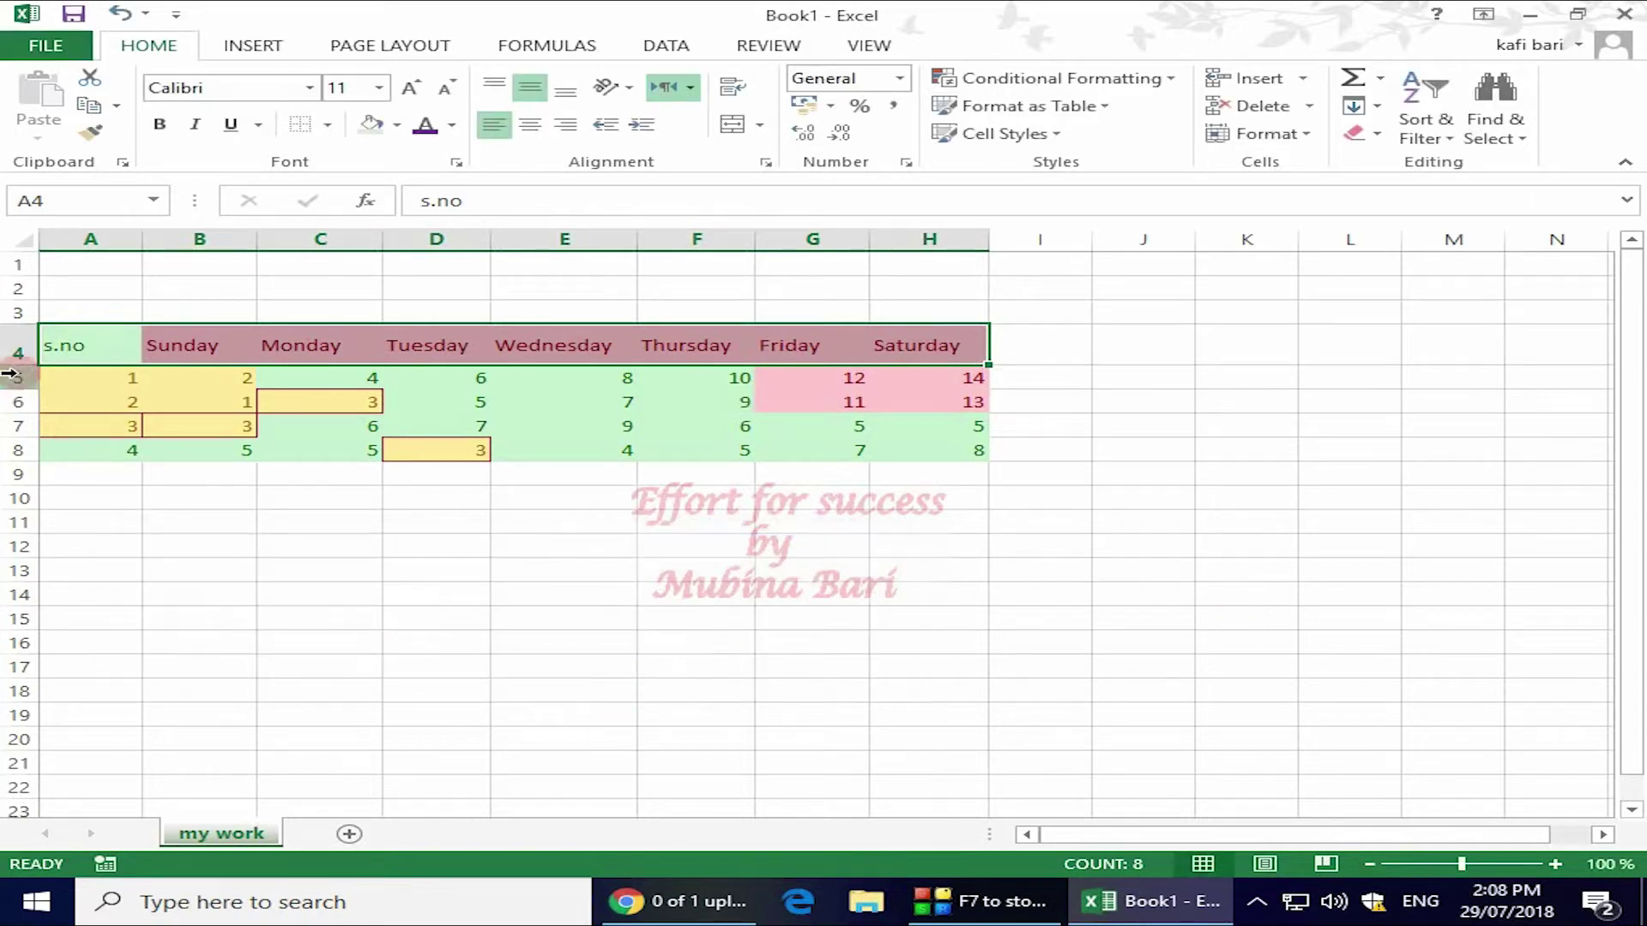
left_click(1079, 703)
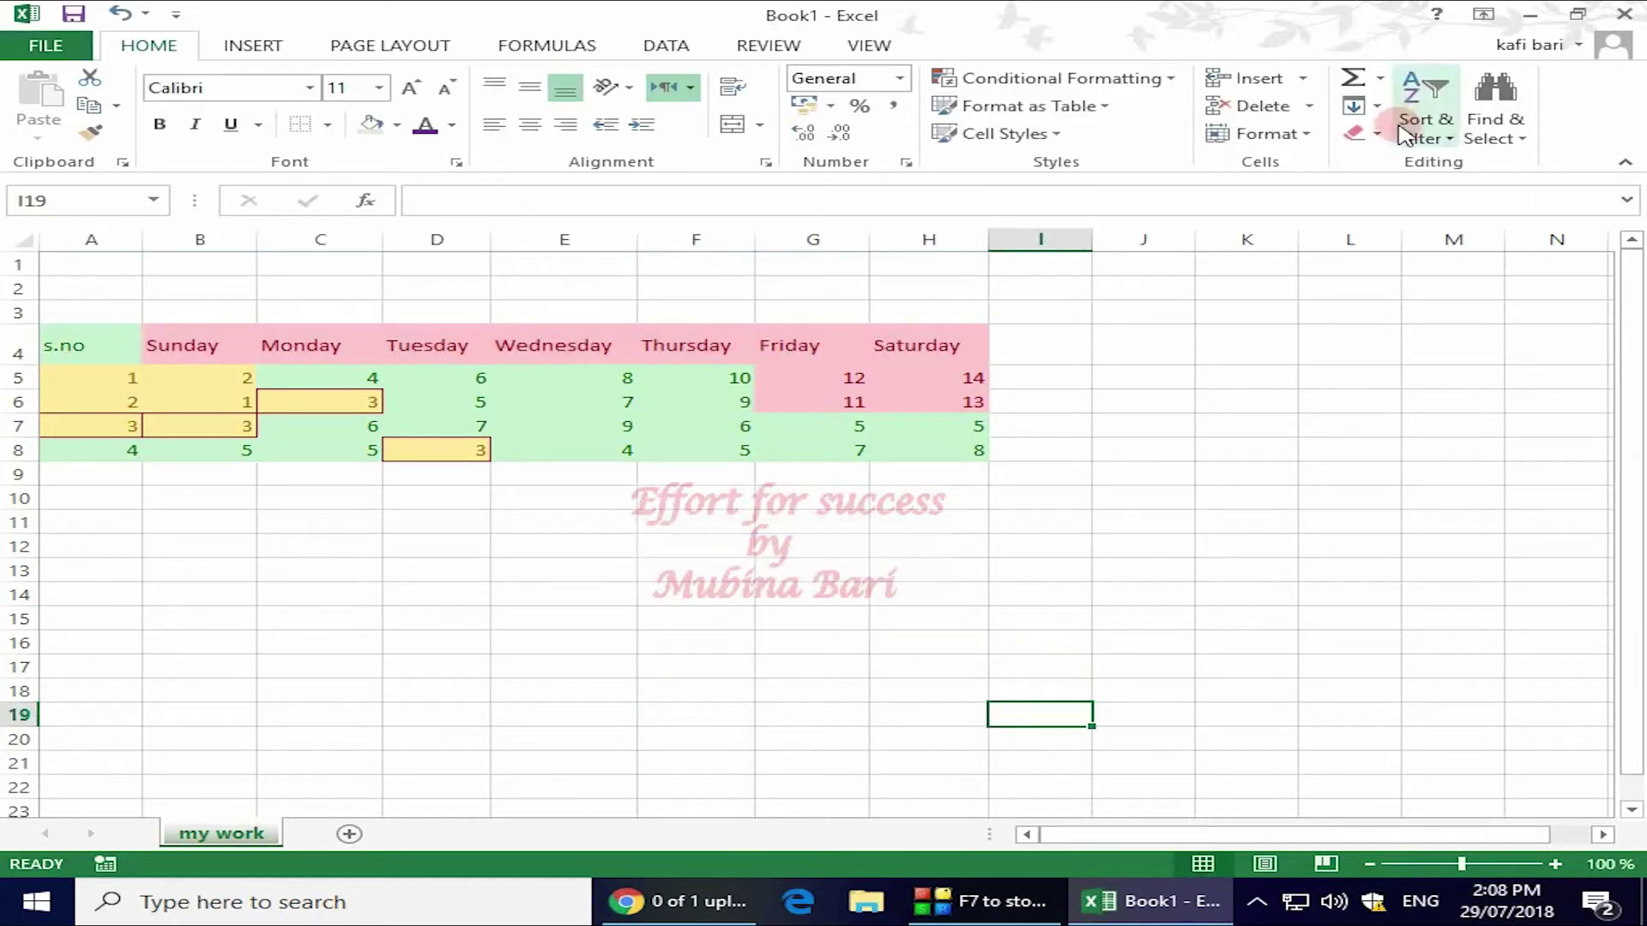
Step: Clear the conditional formatting from the table range A4:H8
left_click(1050, 78)
mouse_move(1213, 111)
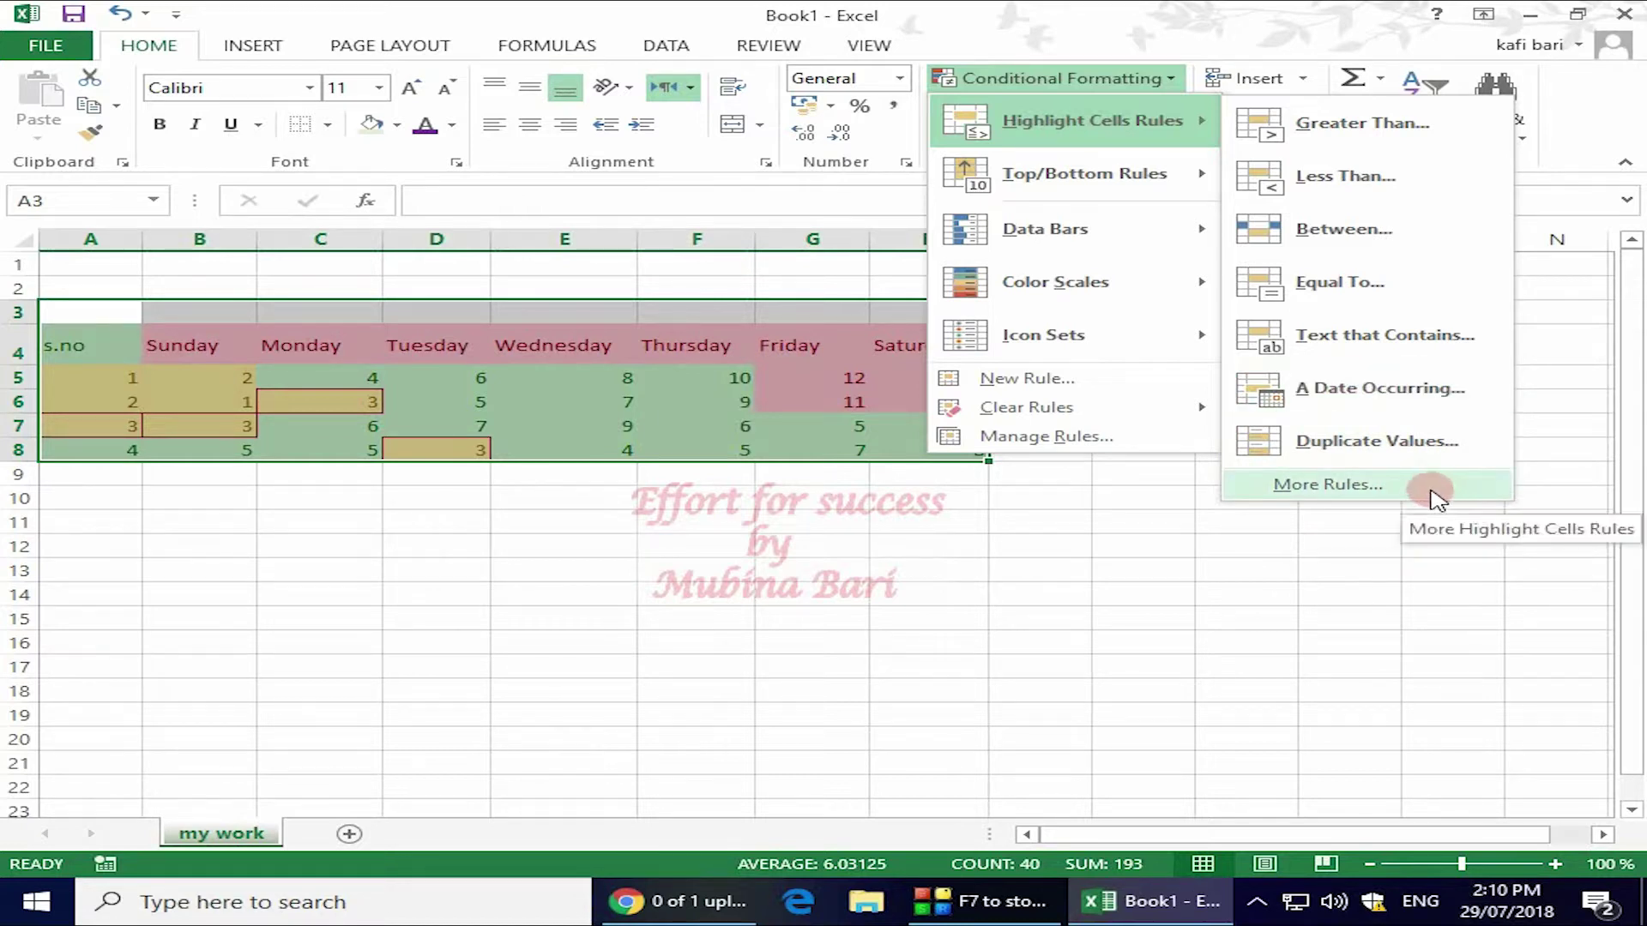
left_click(79, 337)
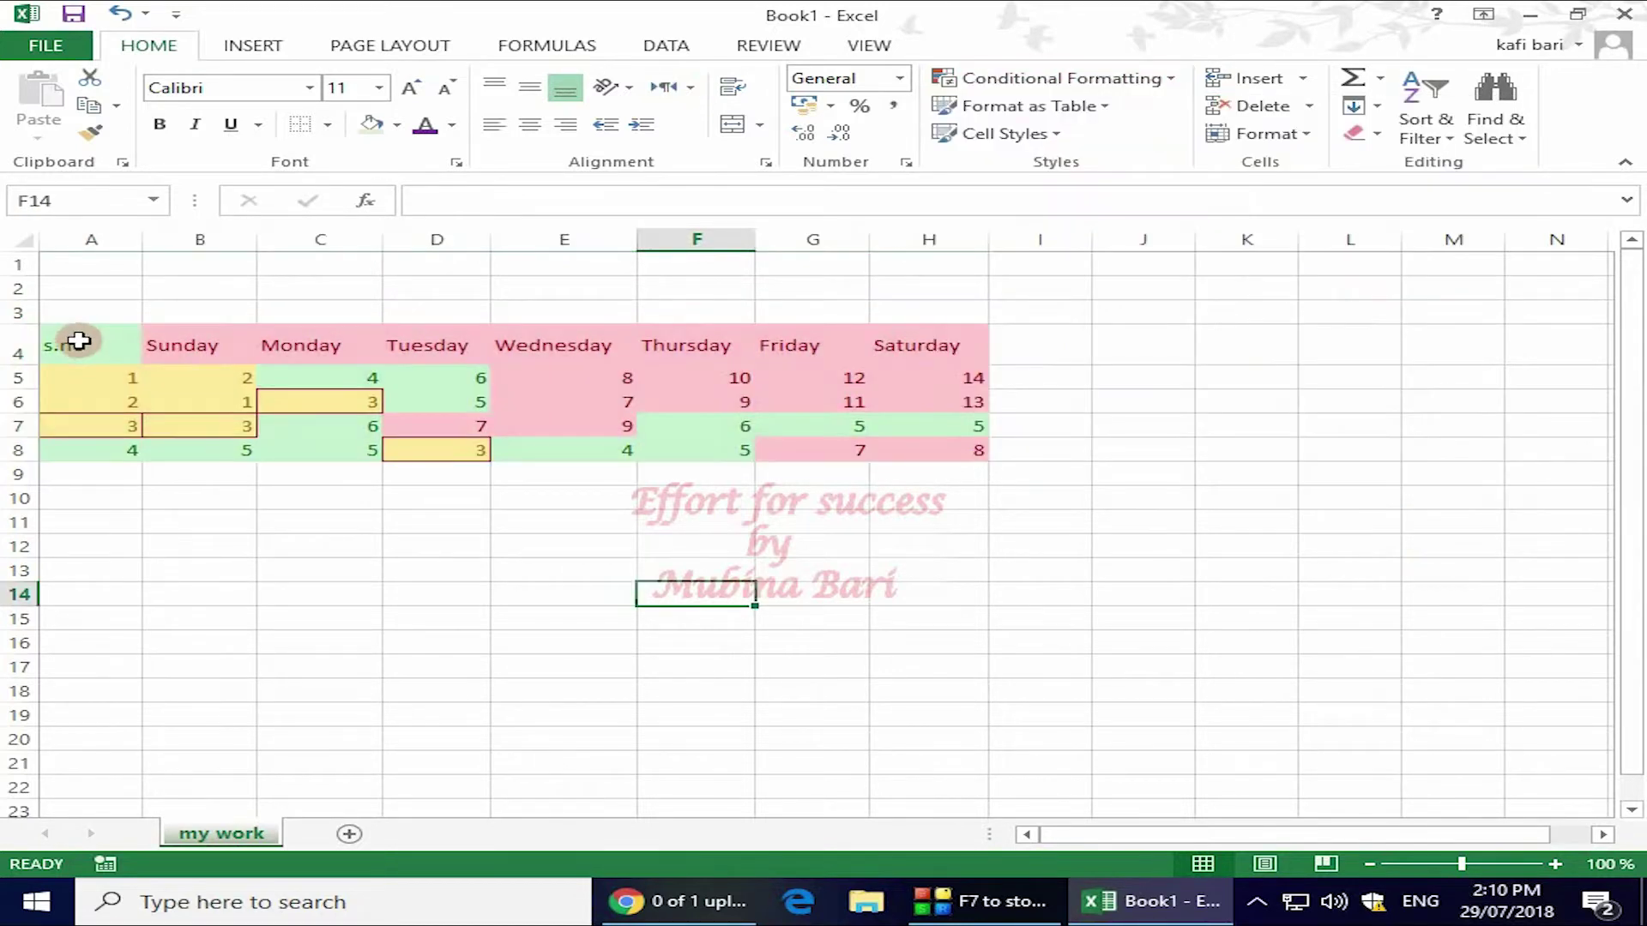
left_click_drag(79, 337, 959, 455)
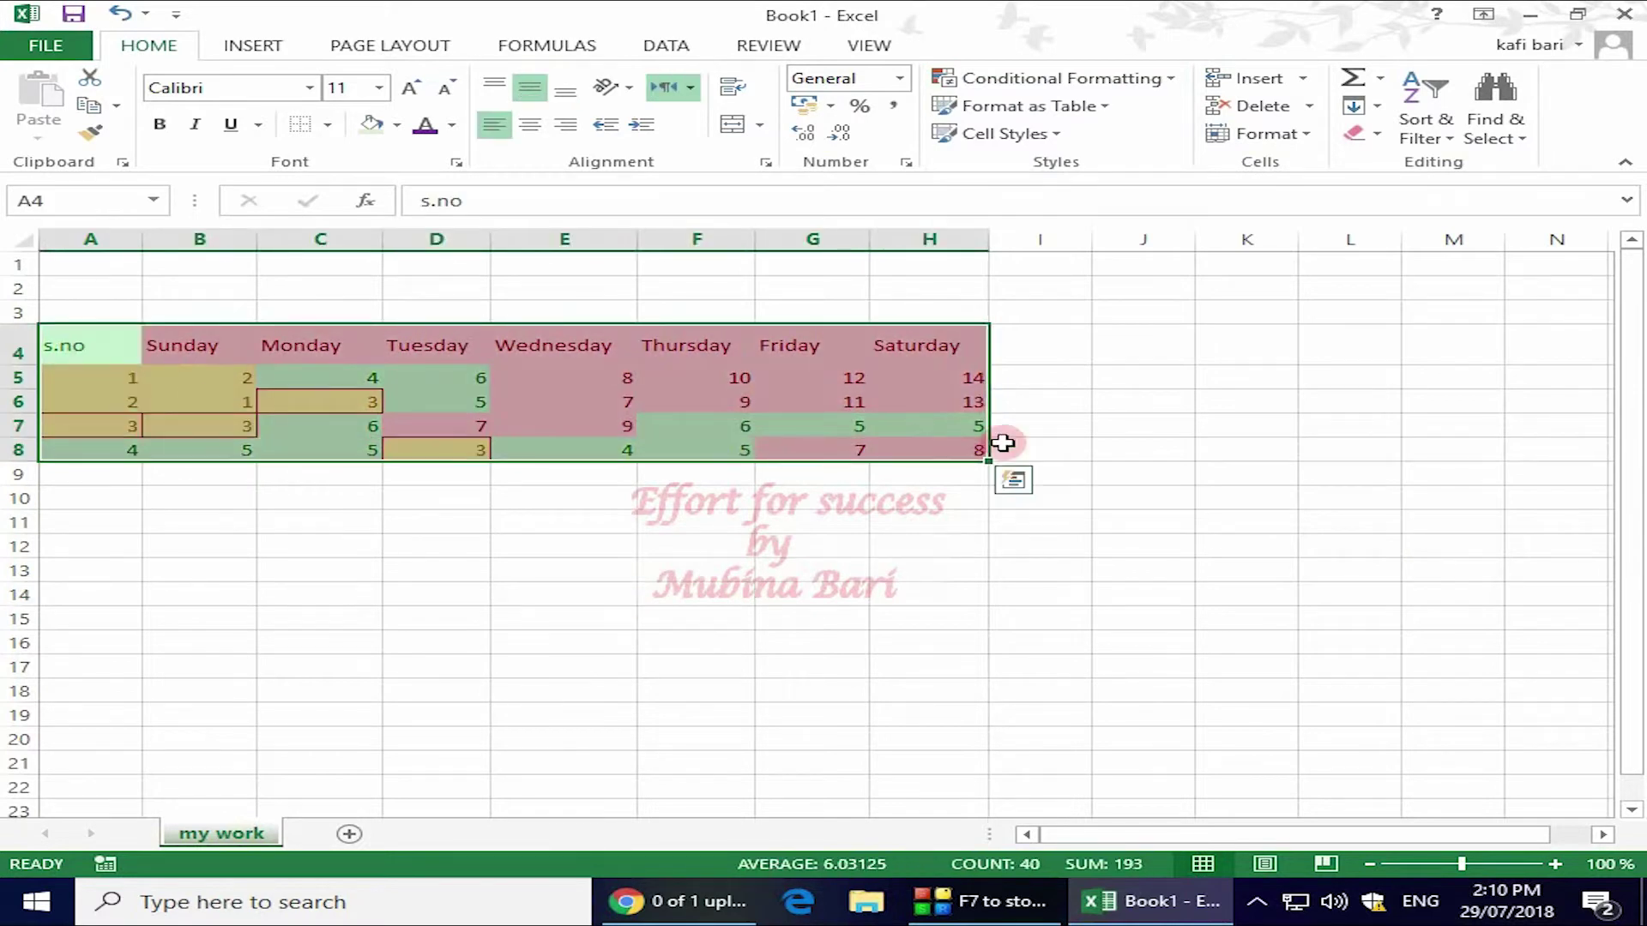
left_click(1266, 337)
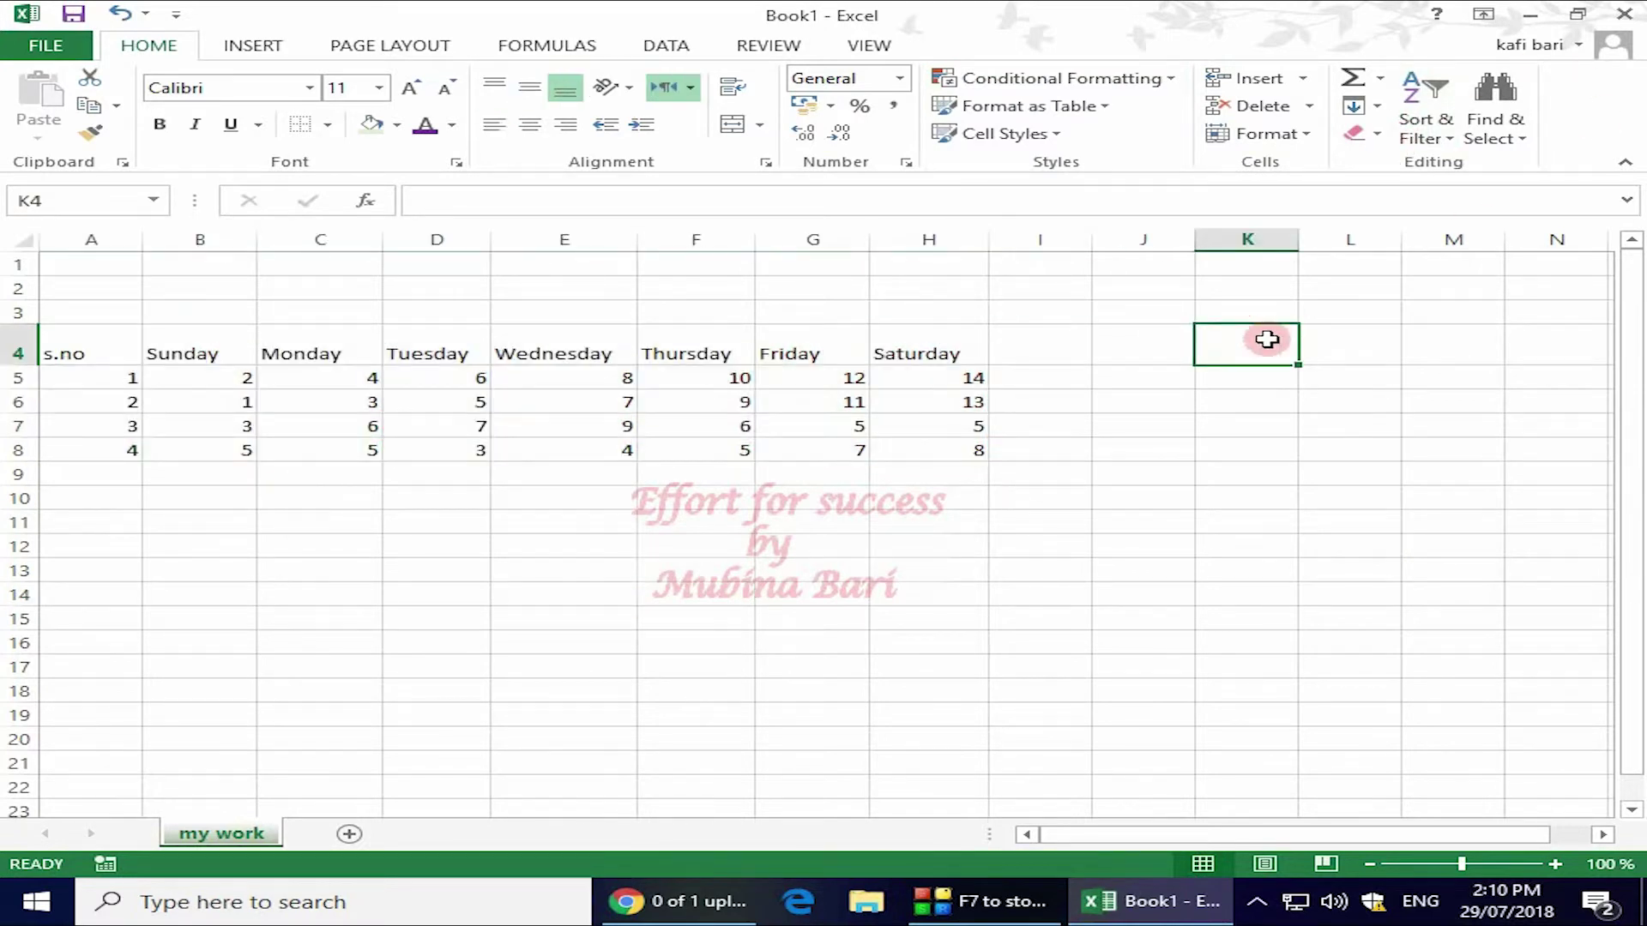
Step: Apply a Top 10 Items rule with rank 10 to the table range A4:H8, using Green Fill with Dark Green Text
left_click(68, 361)
key("ctrl+End")
left_click_drag(80, 338, 975, 442)
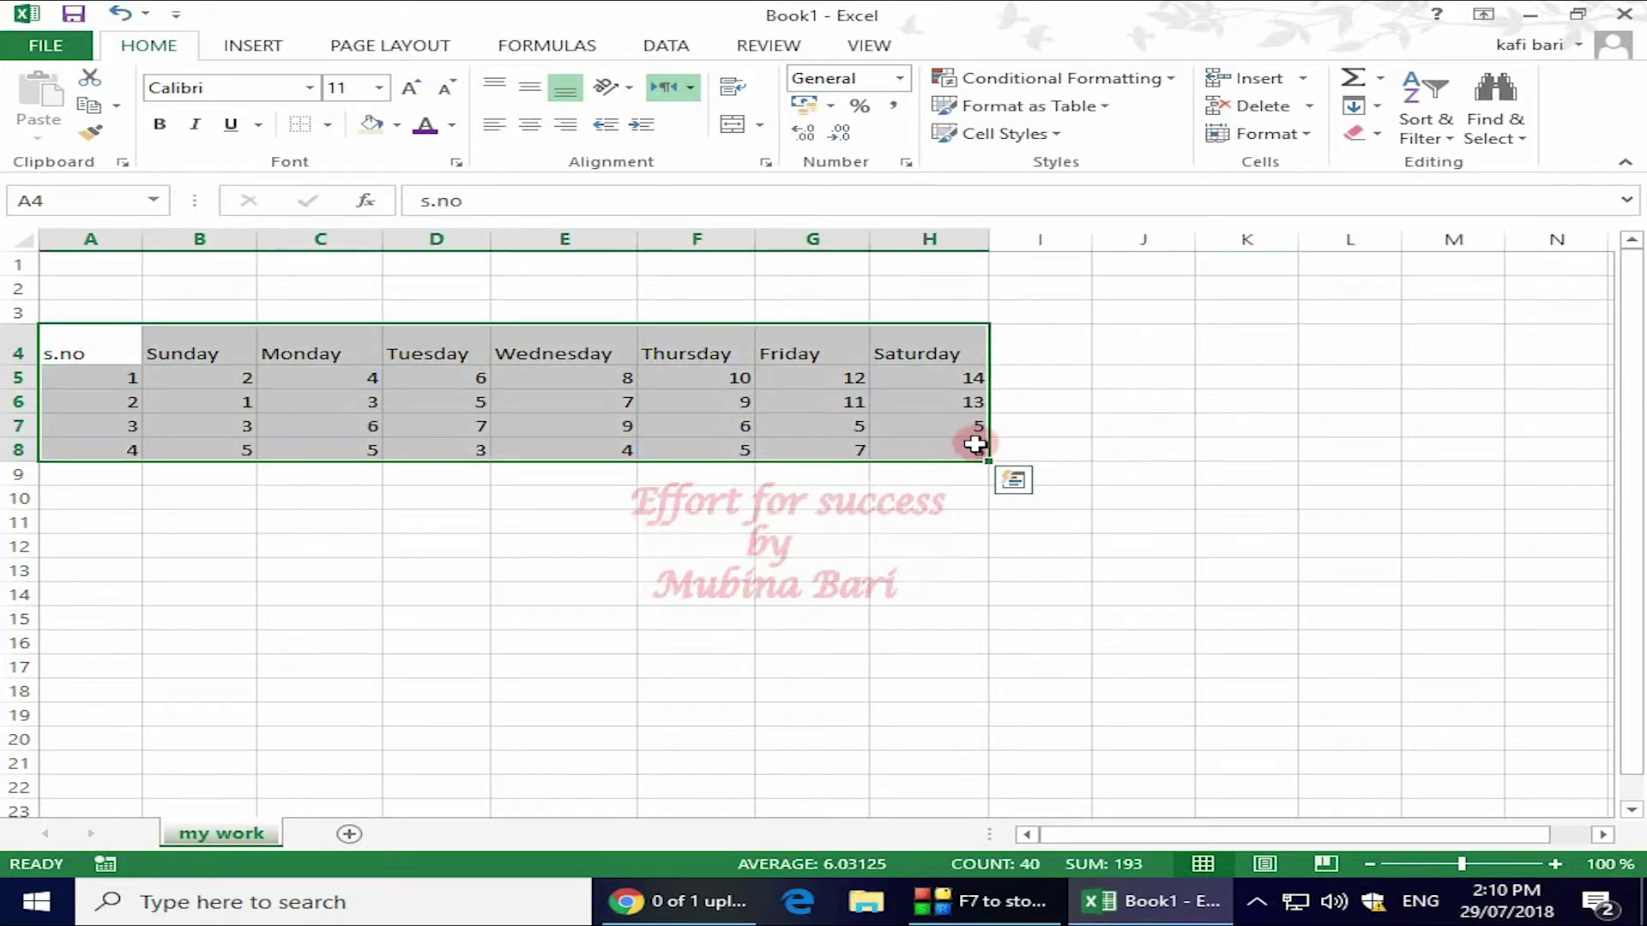
left_click(1171, 83)
mouse_move(1149, 173)
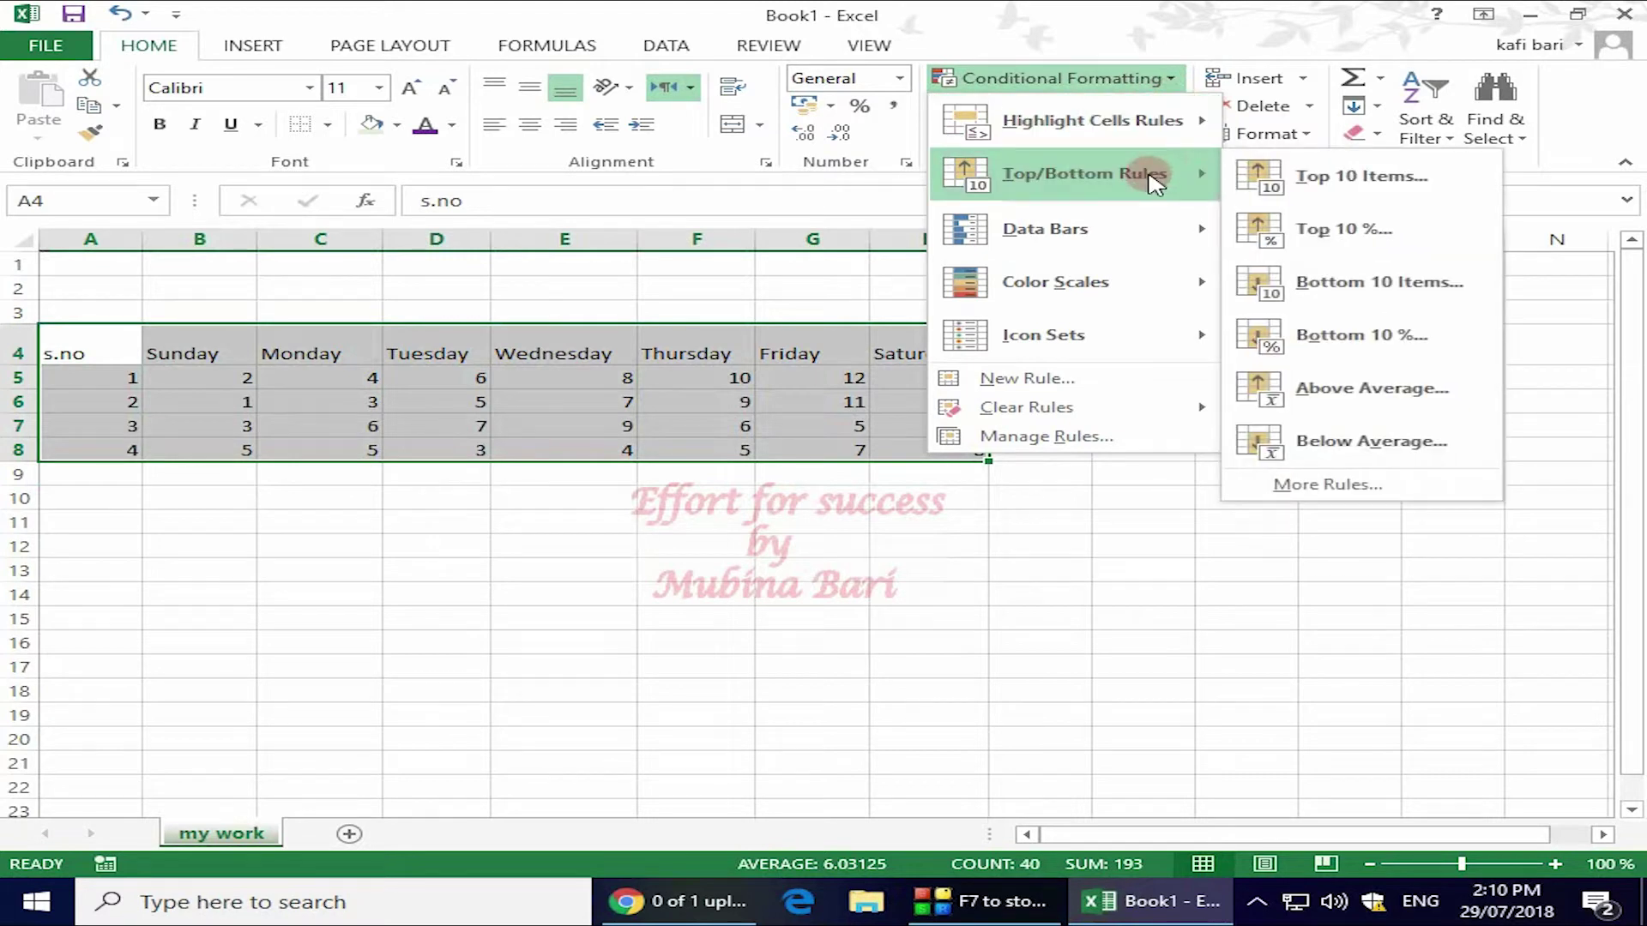
left_click(1343, 178)
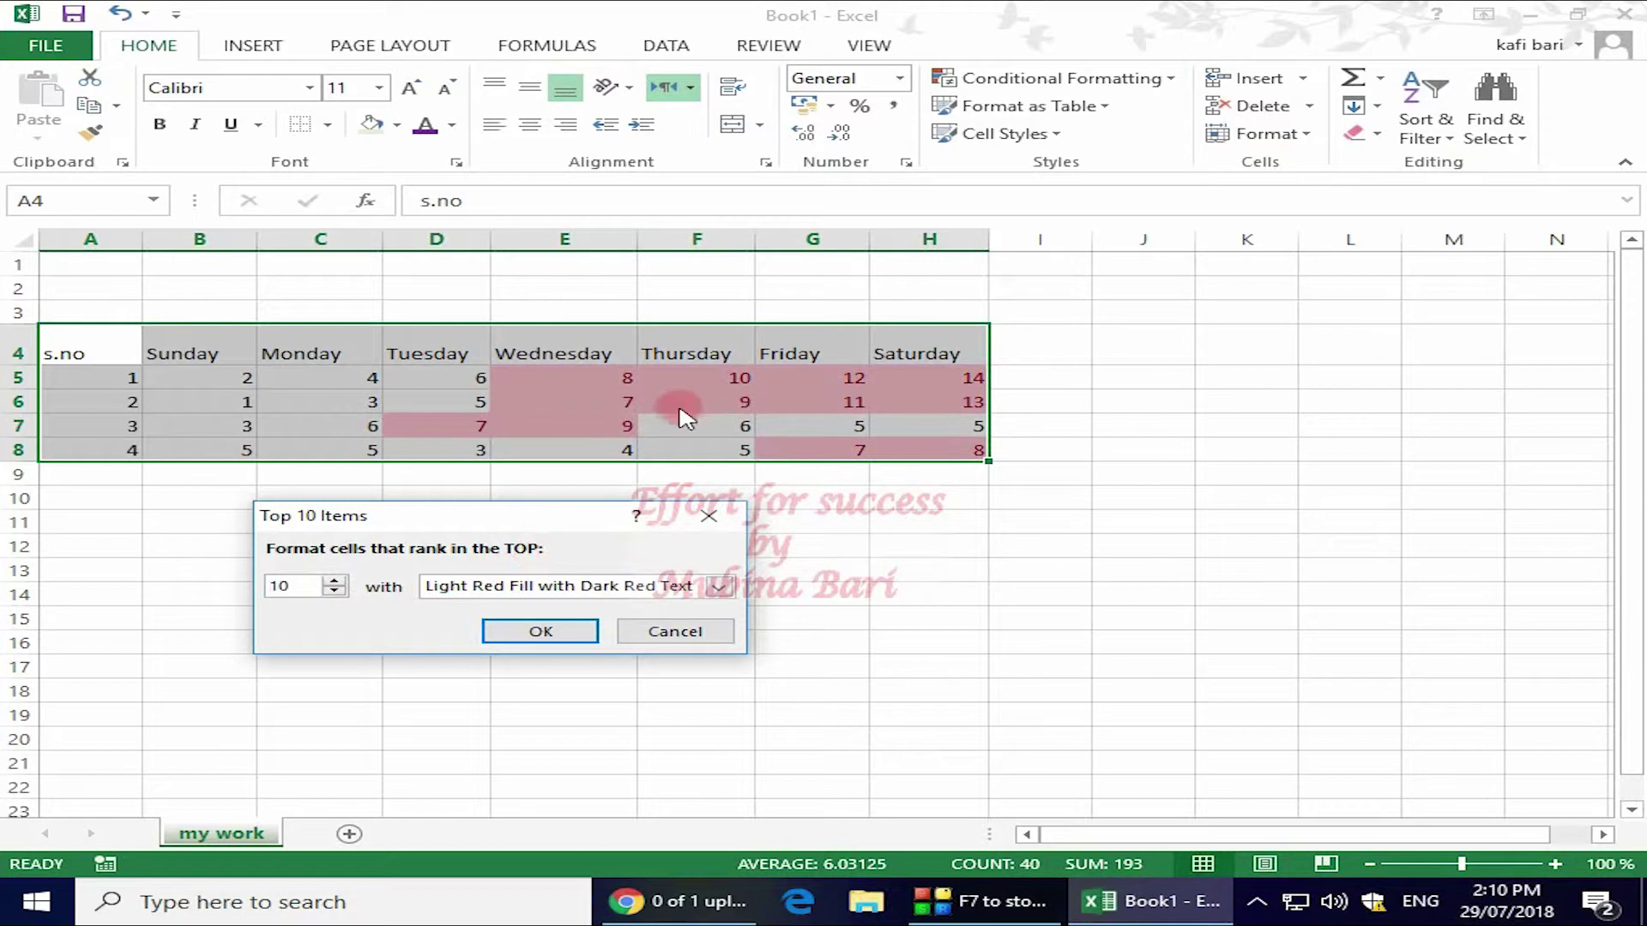
left_click(719, 590)
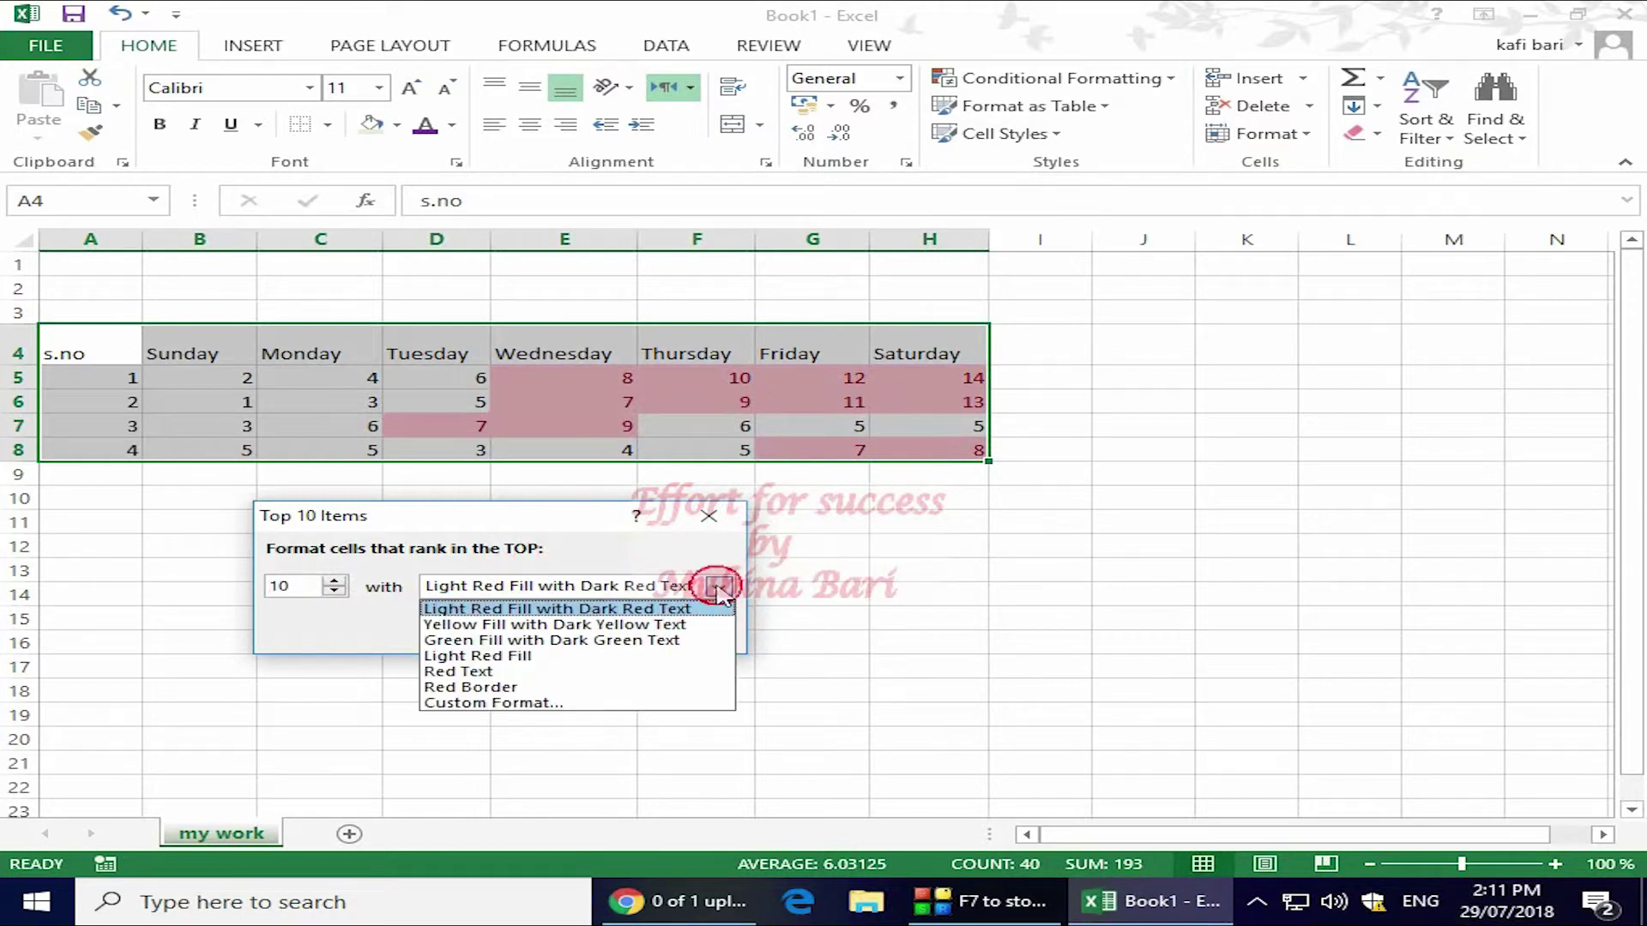
left_click(556, 641)
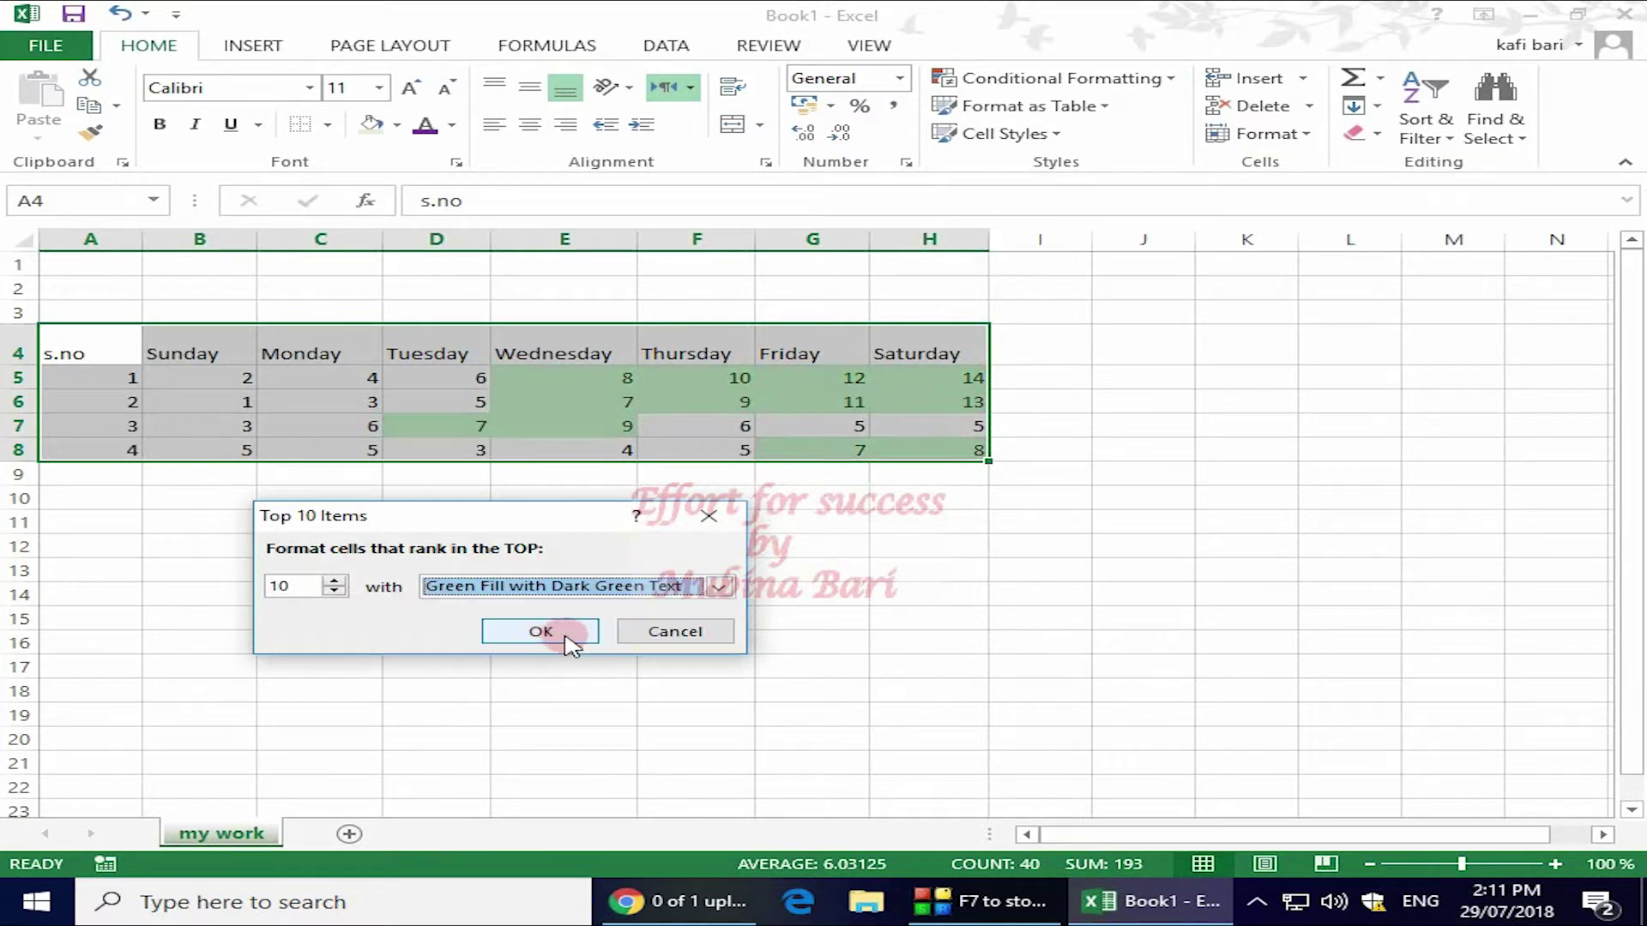
left_click(564, 635)
left_click(863, 549)
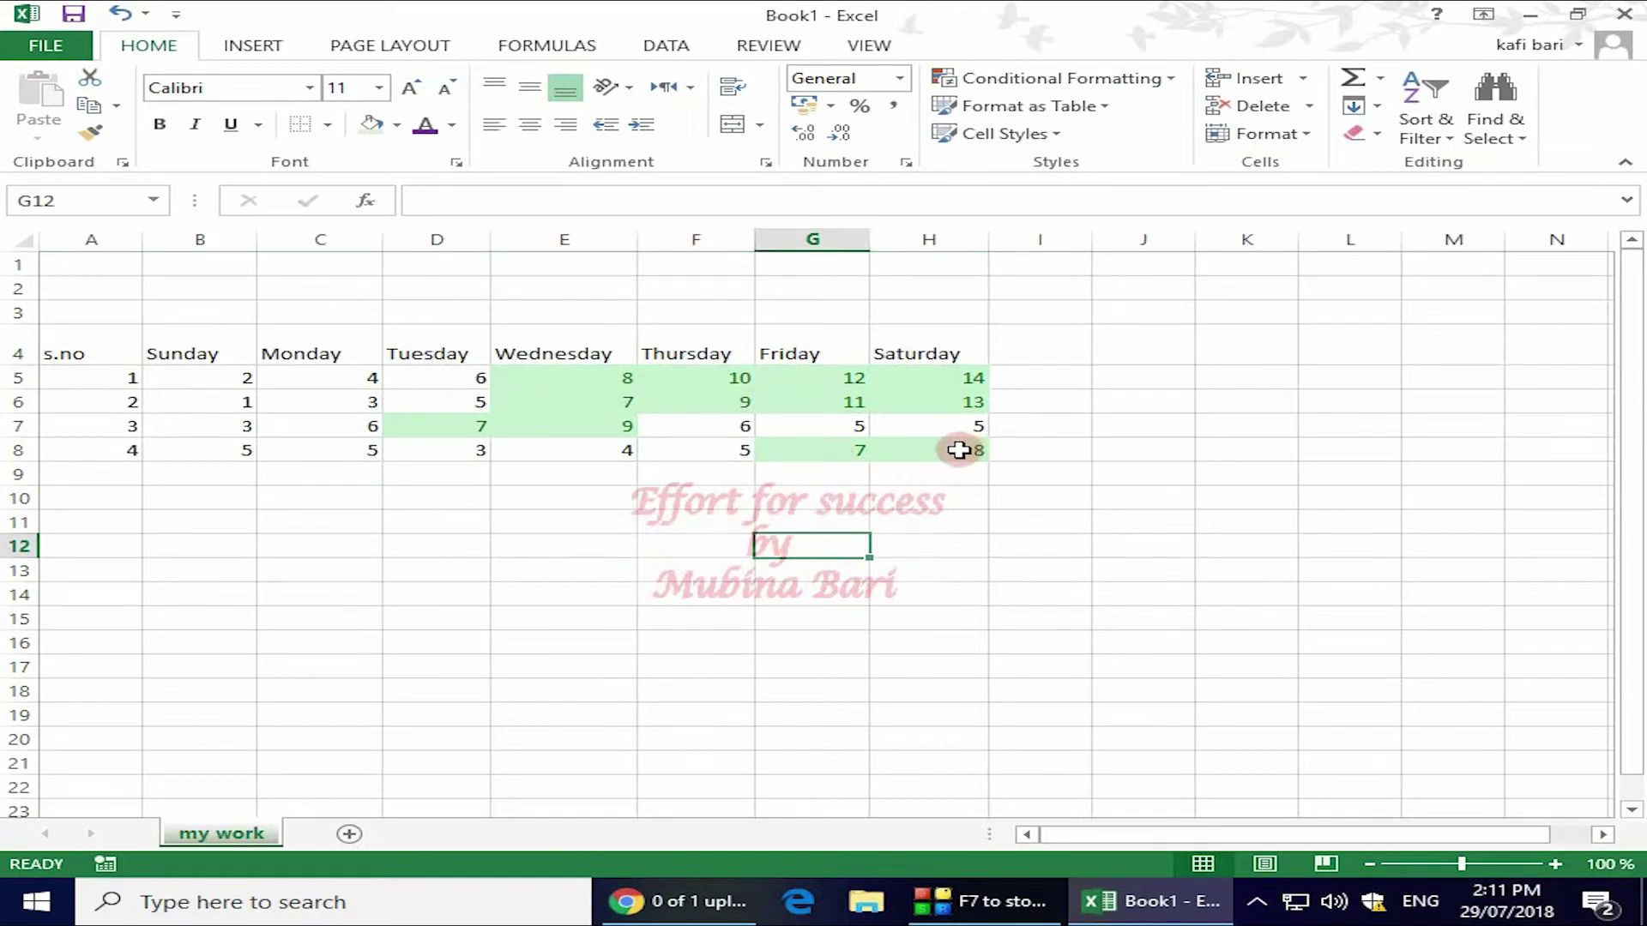
Step: Apply a Bottom 10 Items rule with rank 10 to the table range A4:H8, using Light Red Fill with Dark Red Text
key("Right")
left_click(1055, 78)
mouse_move(1084, 173)
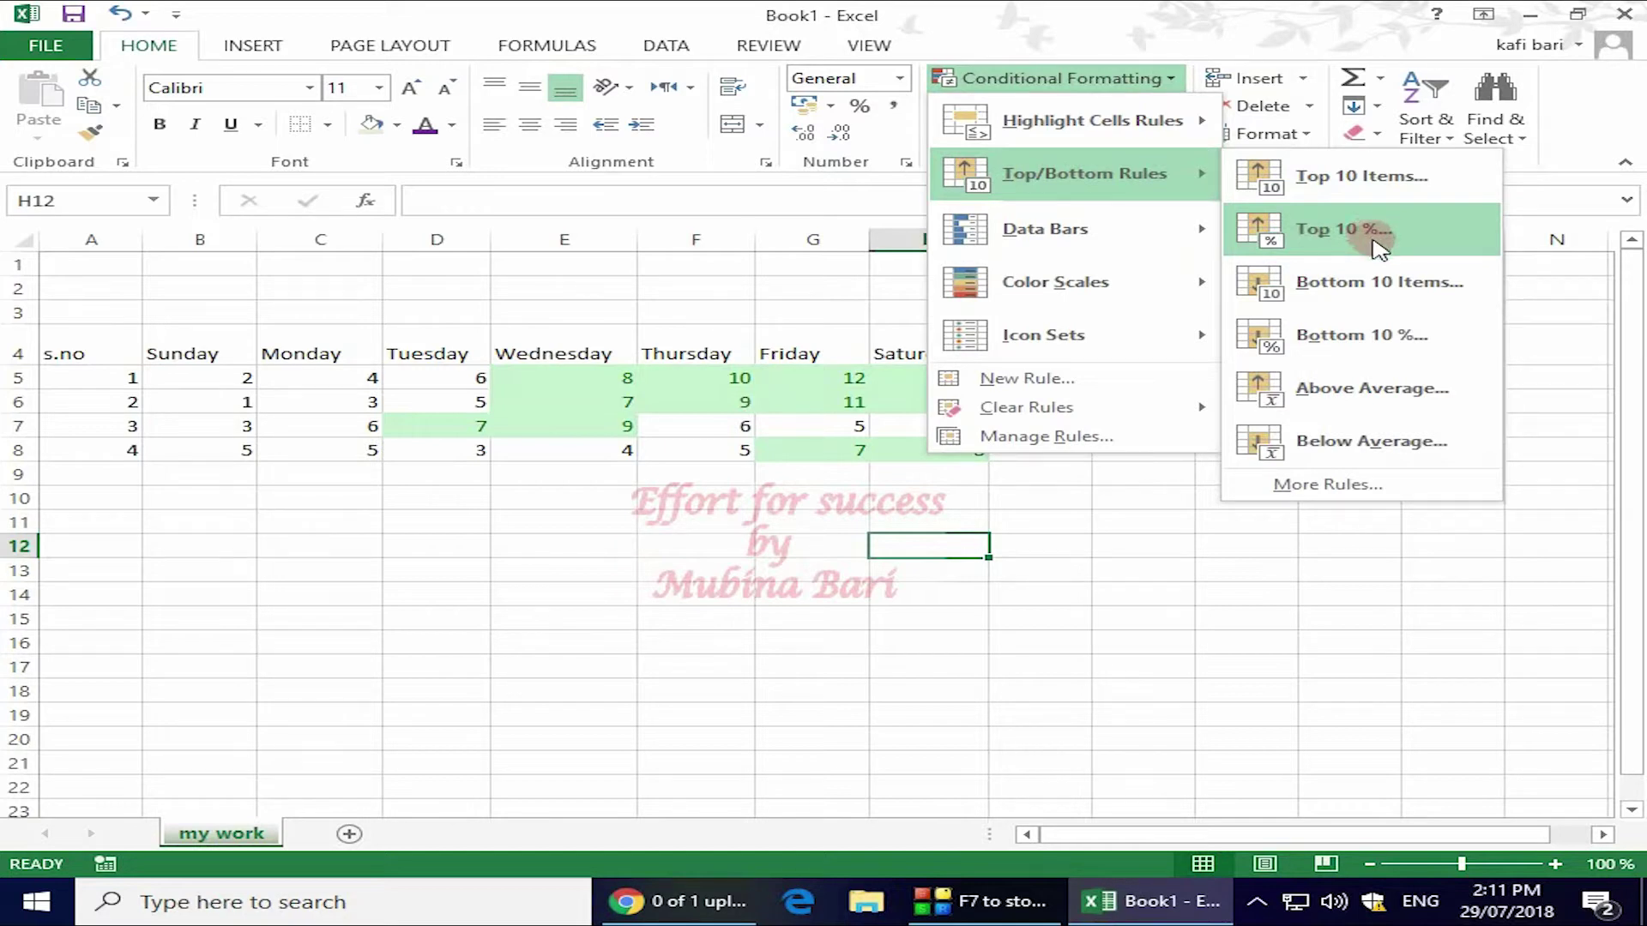
left_click(1434, 296)
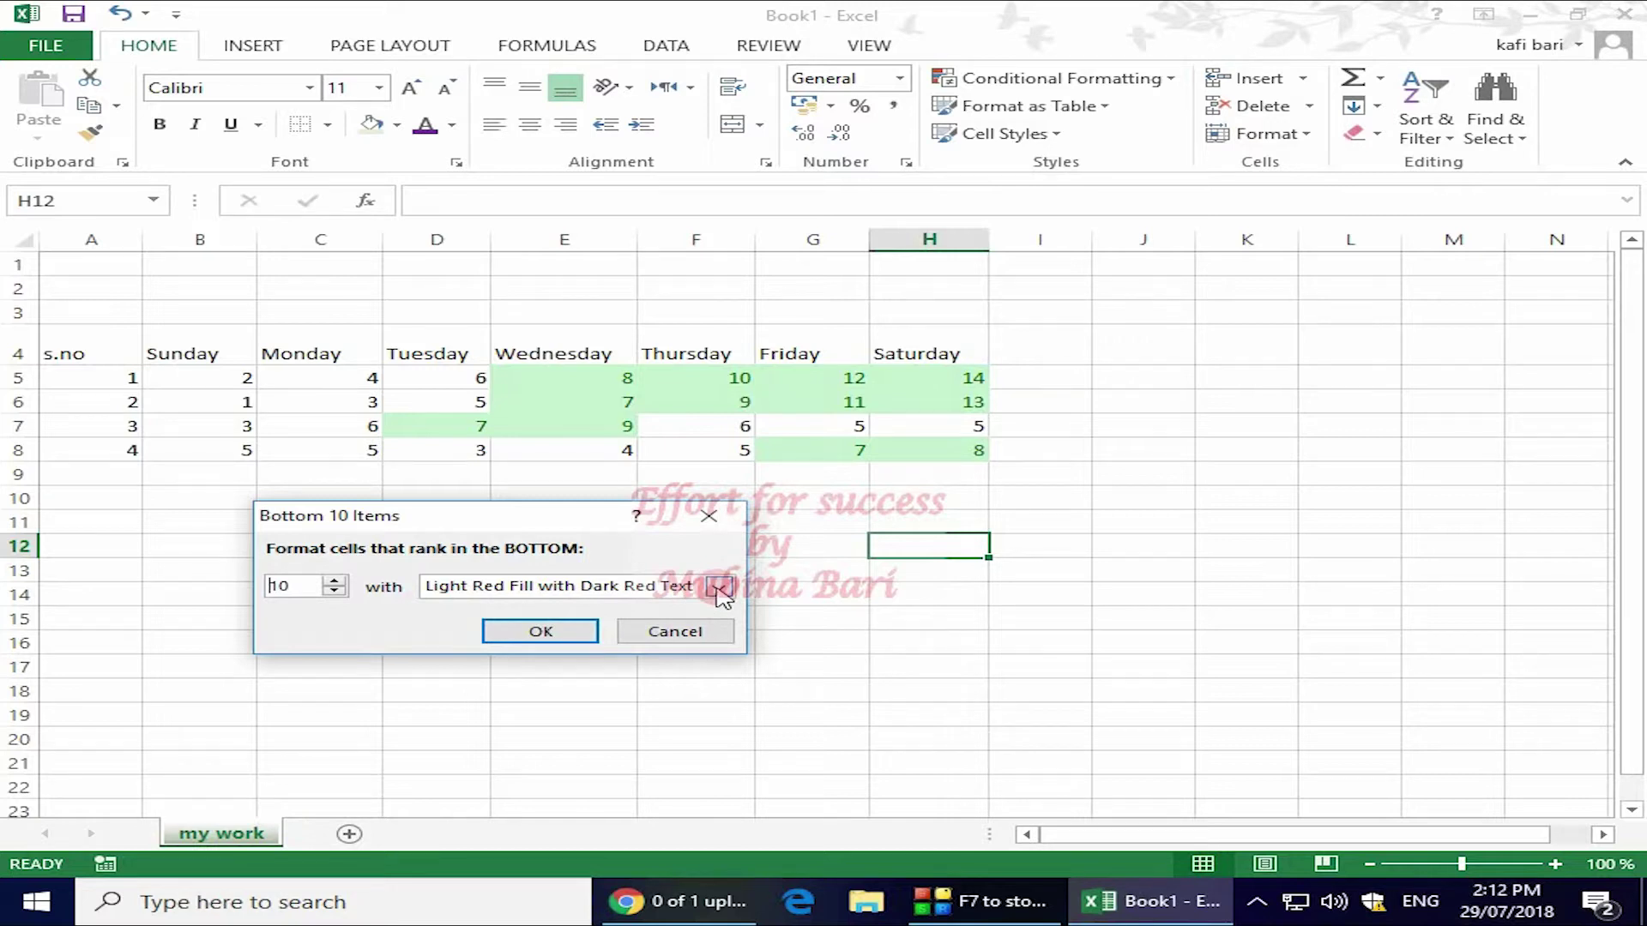
left_click(558, 631)
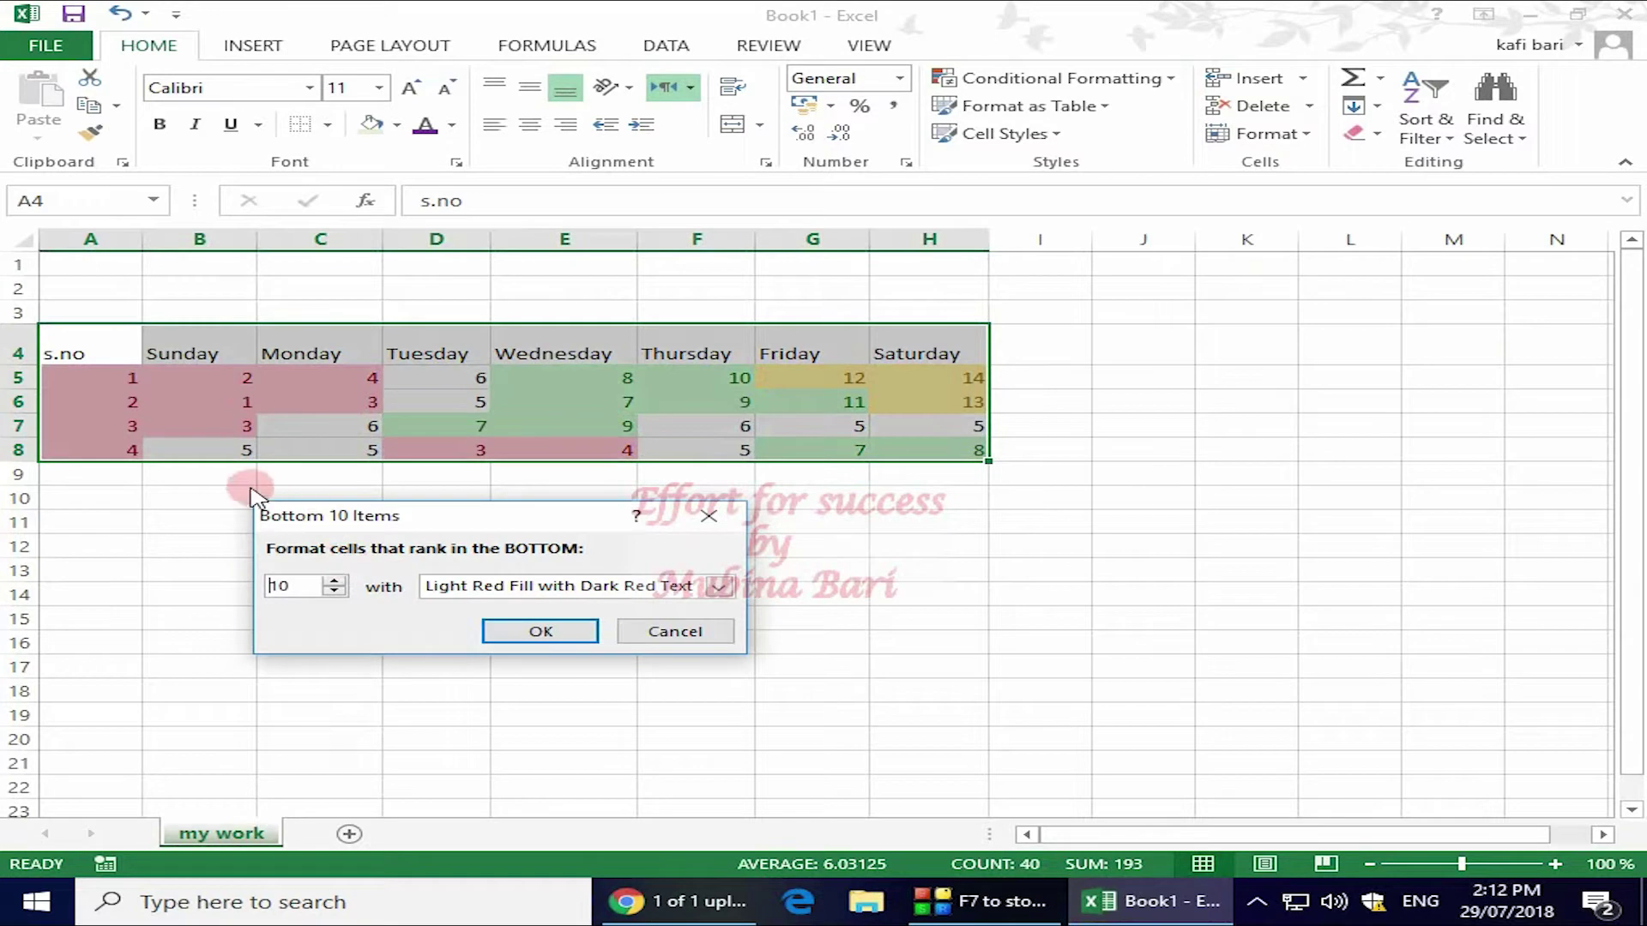
left_click(539, 633)
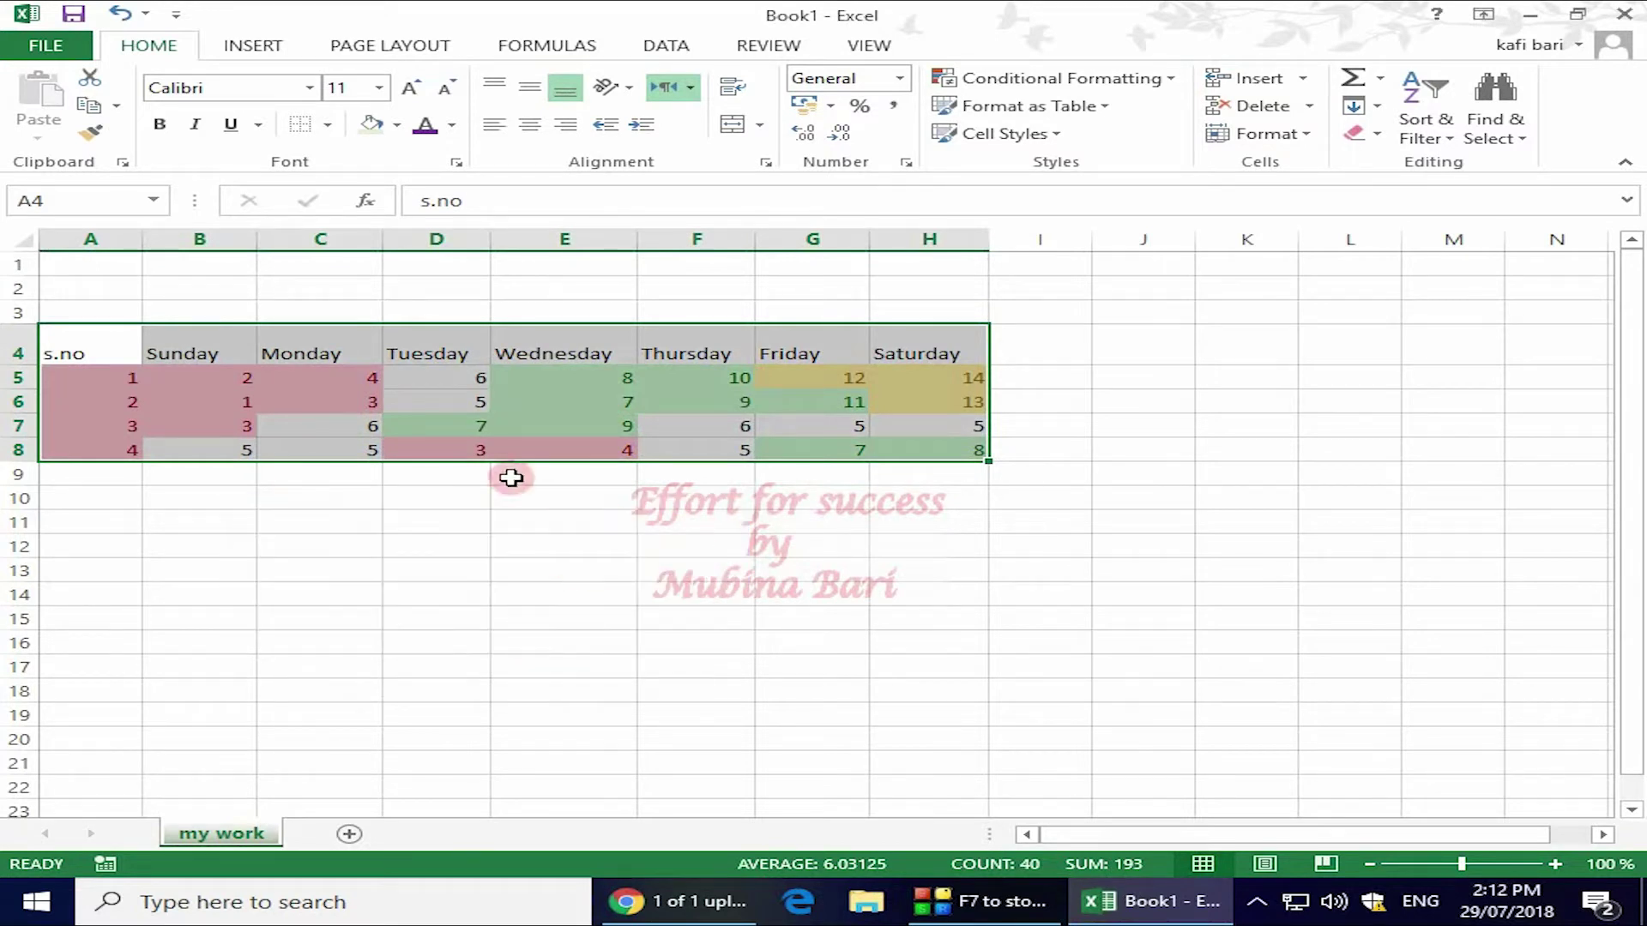
left_click(482, 664)
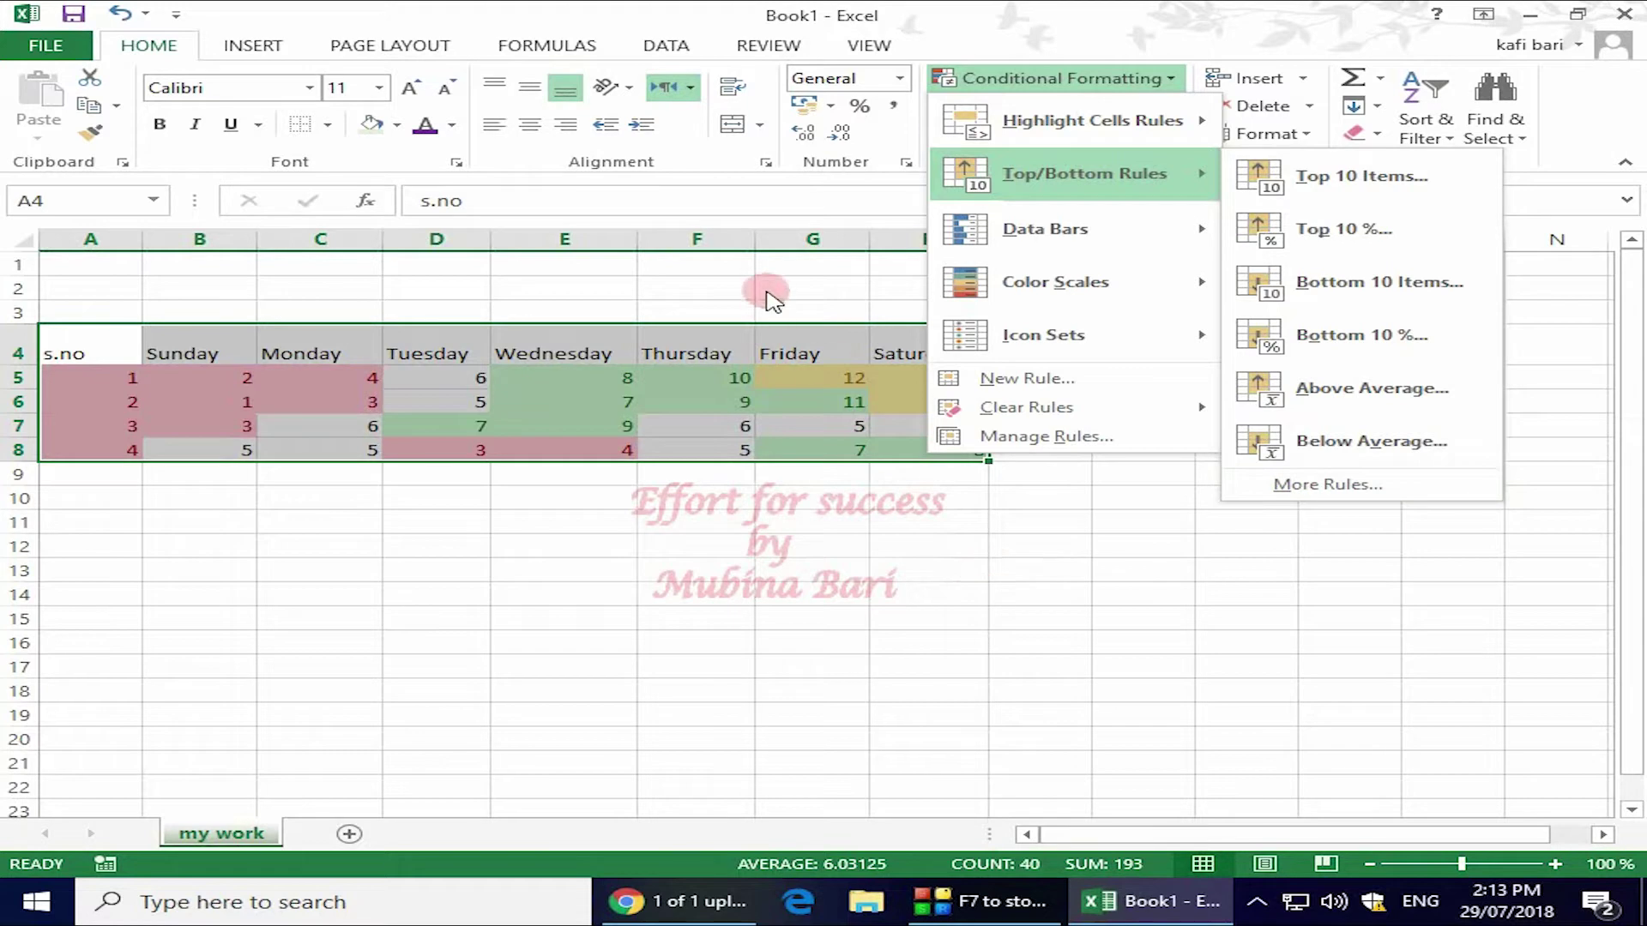
Step: Clear all formats from the selected table range A4:H8
left_click(1353, 129)
left_click(1375, 134)
left_click(1420, 193)
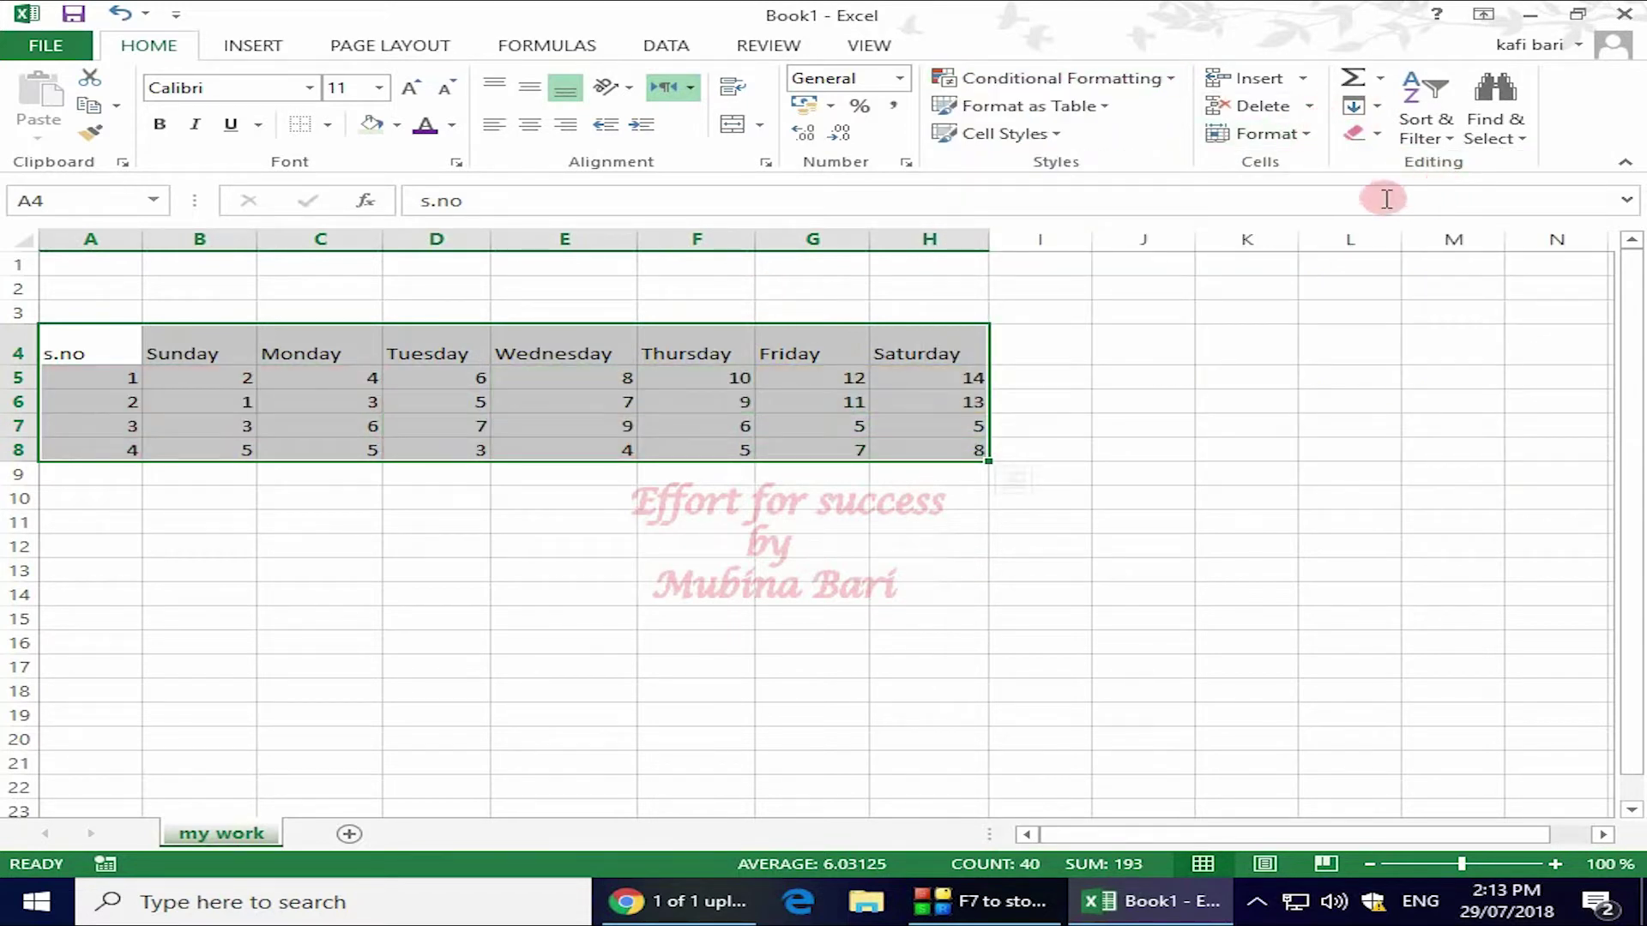
Step: Preview the data bar options and apply the red-white-blue color scale to the table range A4:H8
left_click(1167, 77)
mouse_move(1113, 249)
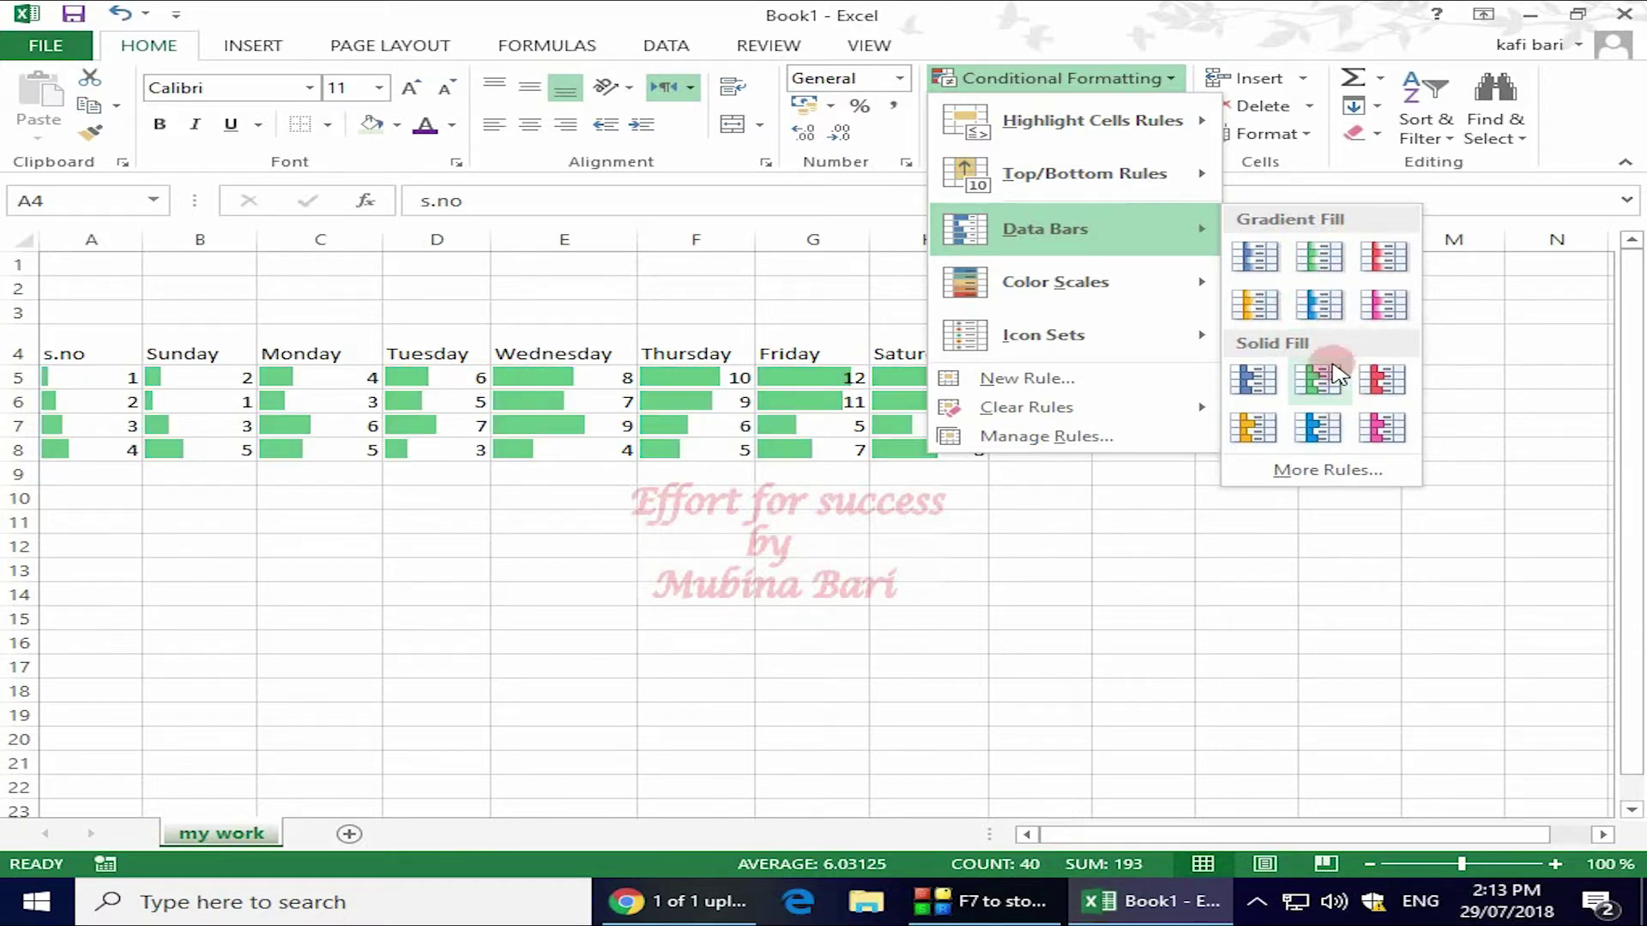
mouse_move(1092, 286)
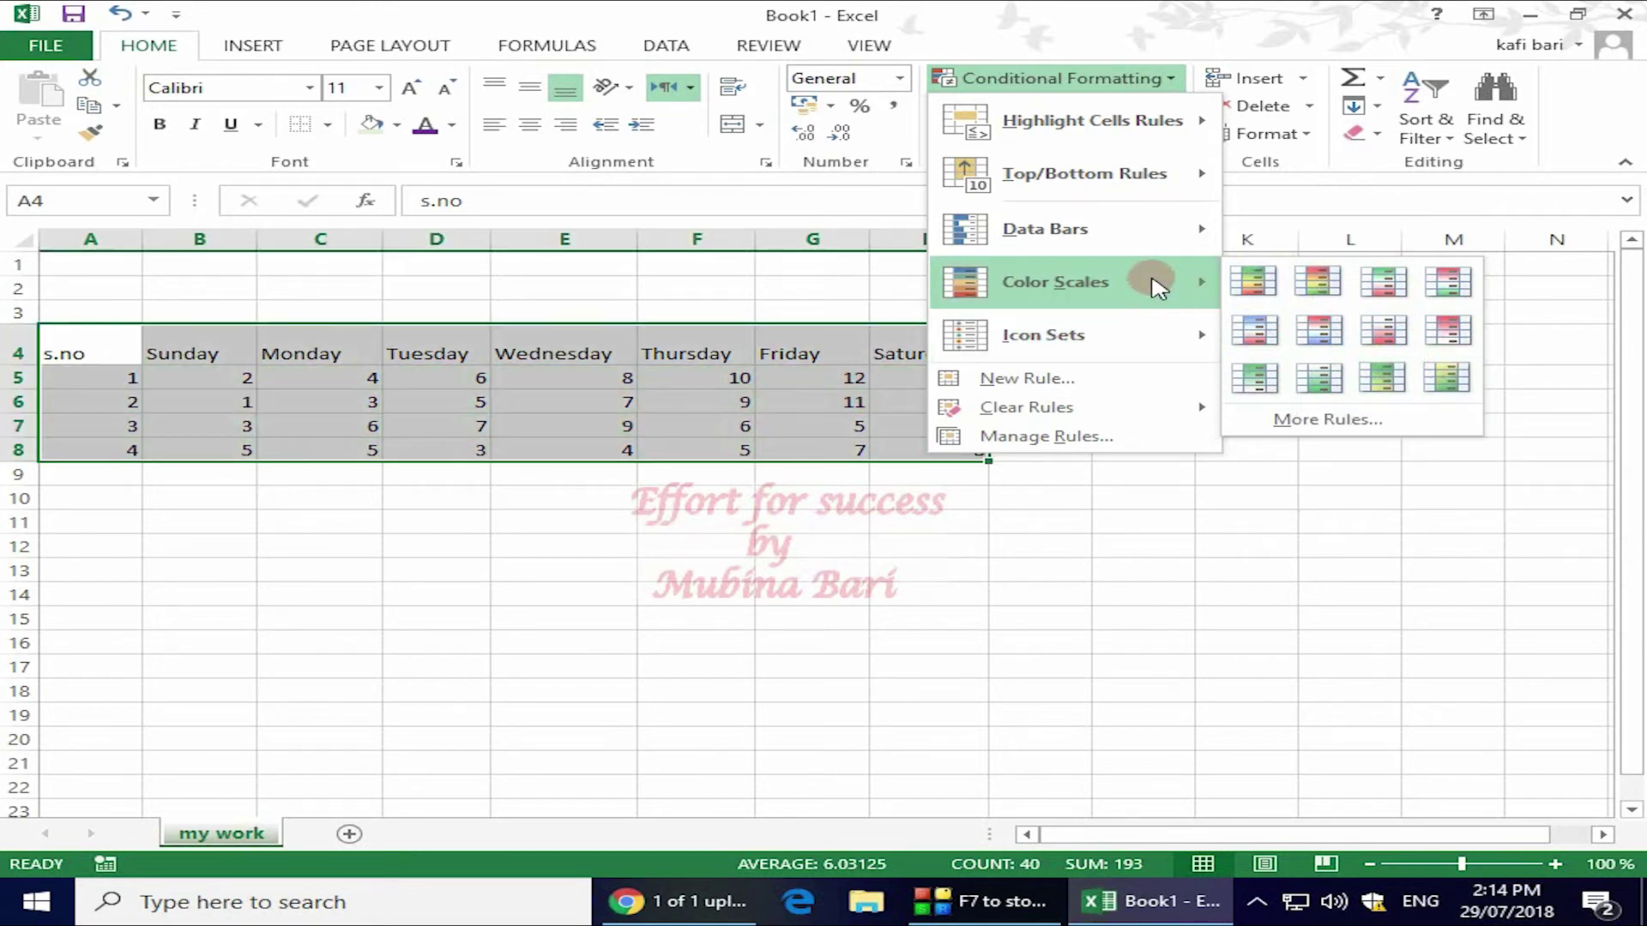
mouse_move(1087, 341)
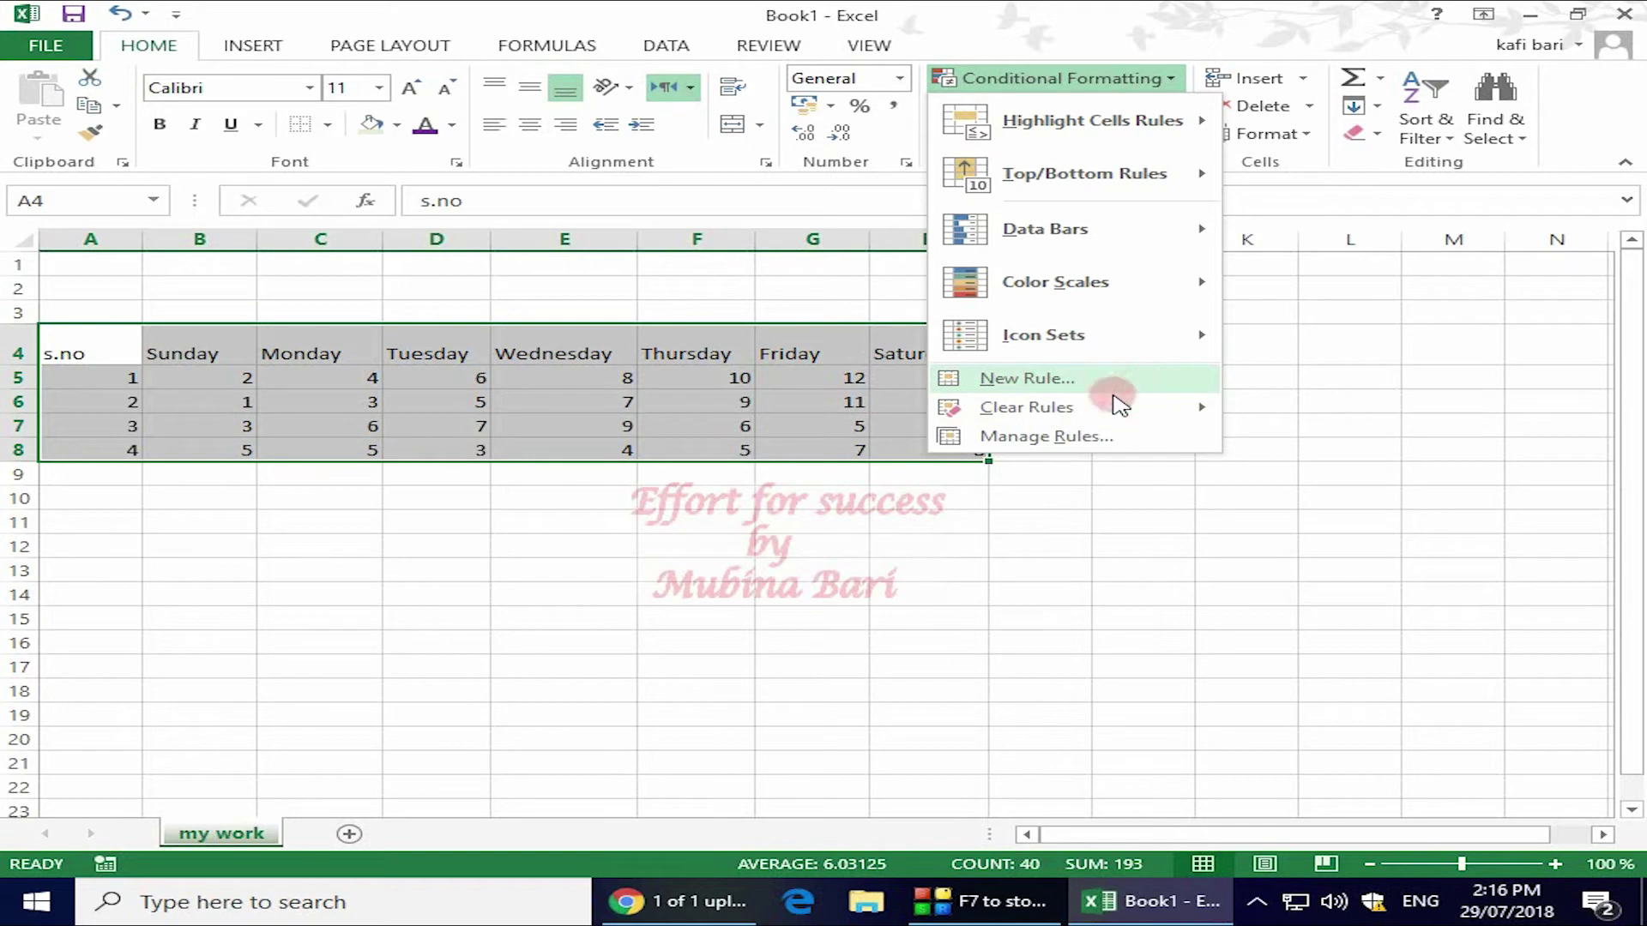
mouse_move(1058, 415)
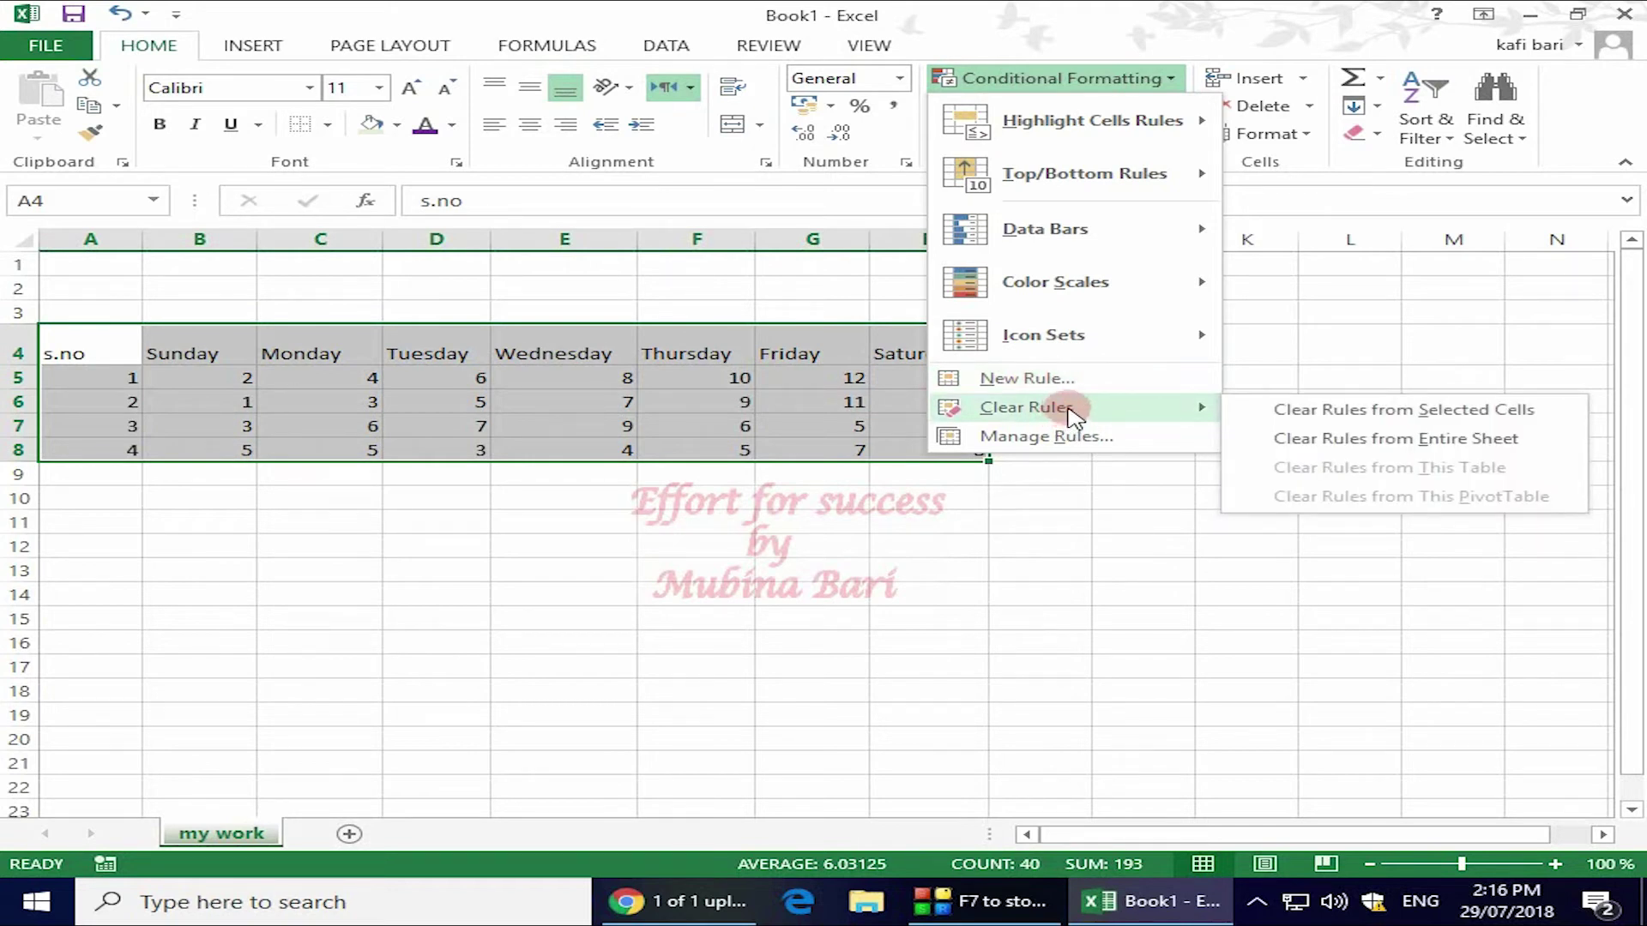
mouse_move(1117, 288)
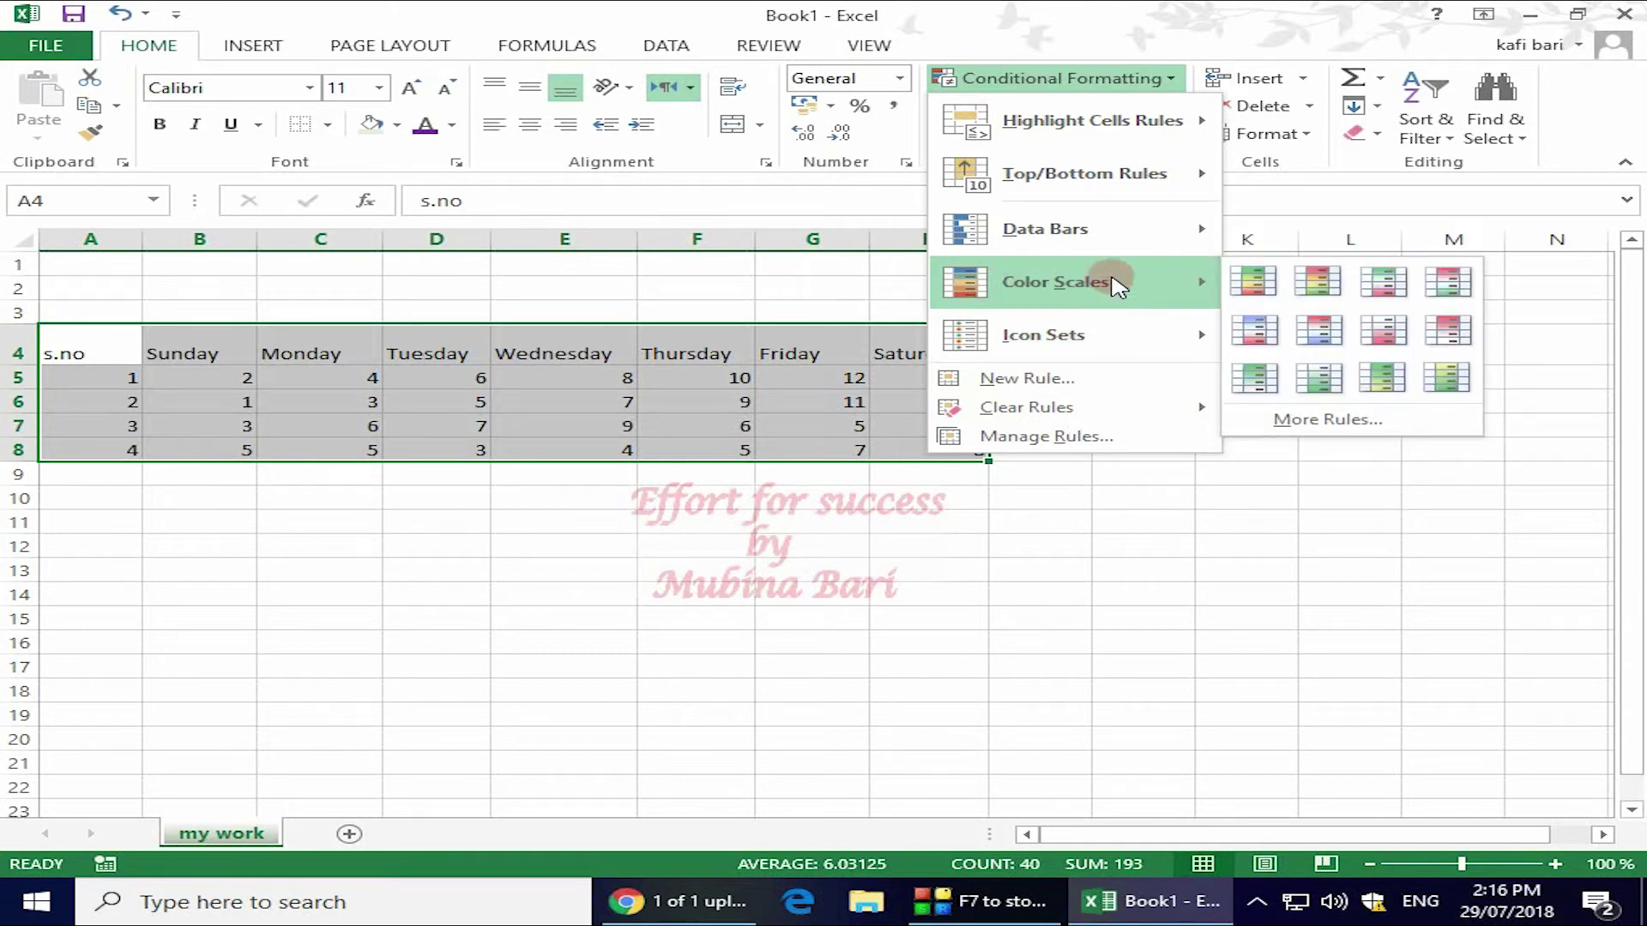
left_click(1338, 333)
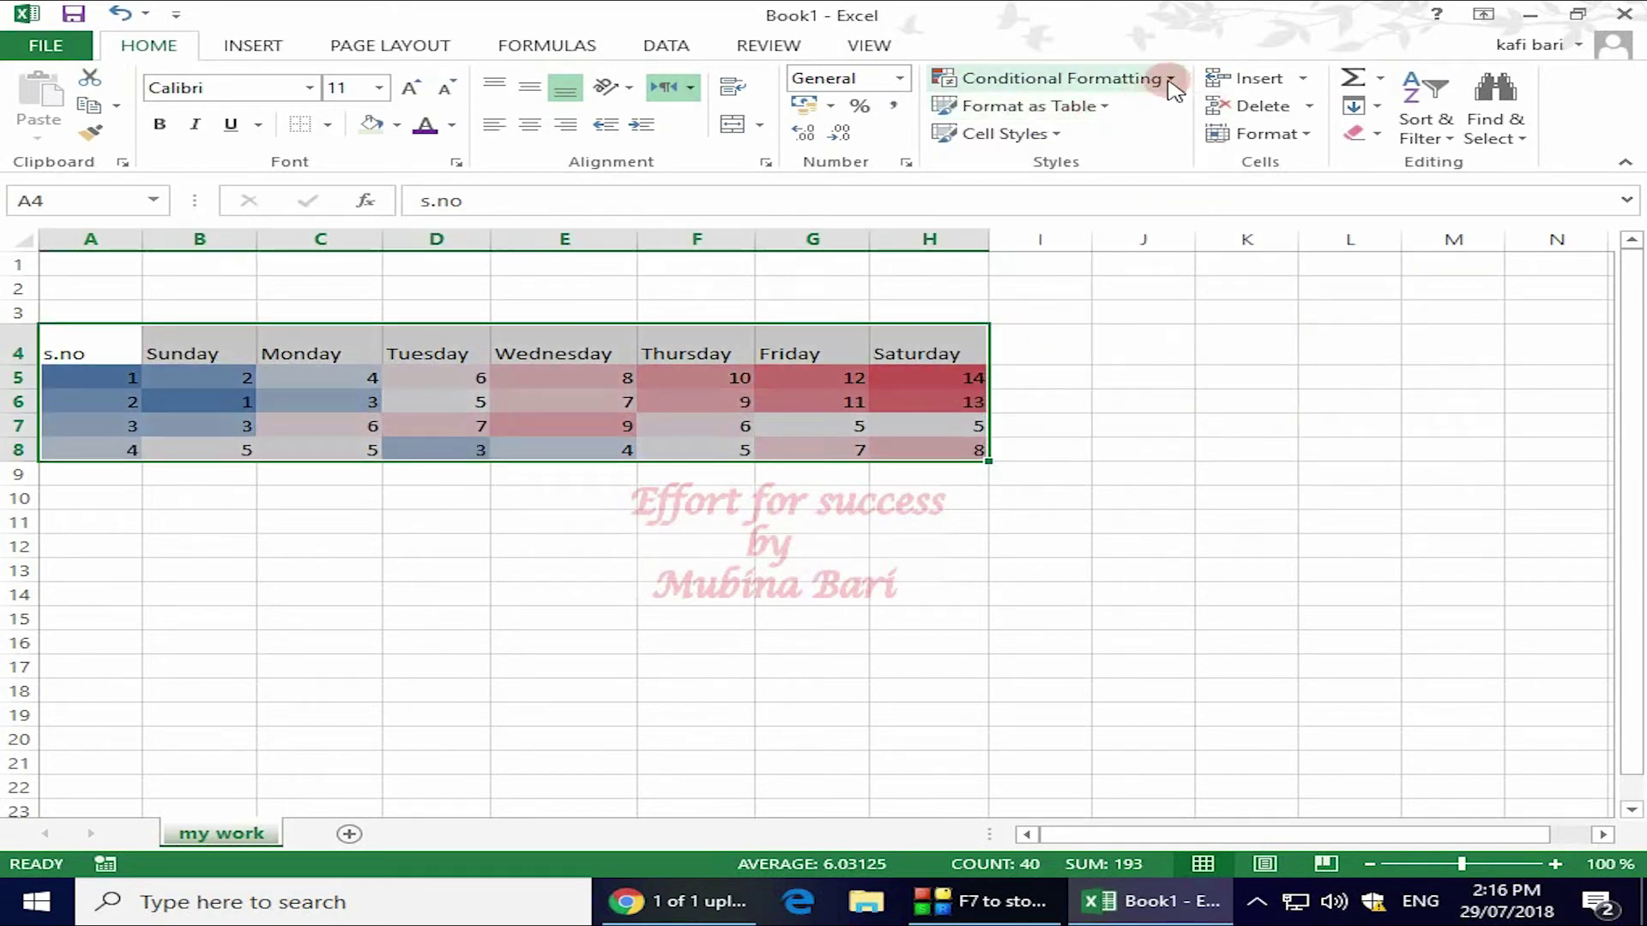
Step: Clear the conditional formatting rules from the entire sheet
left_click(1163, 79)
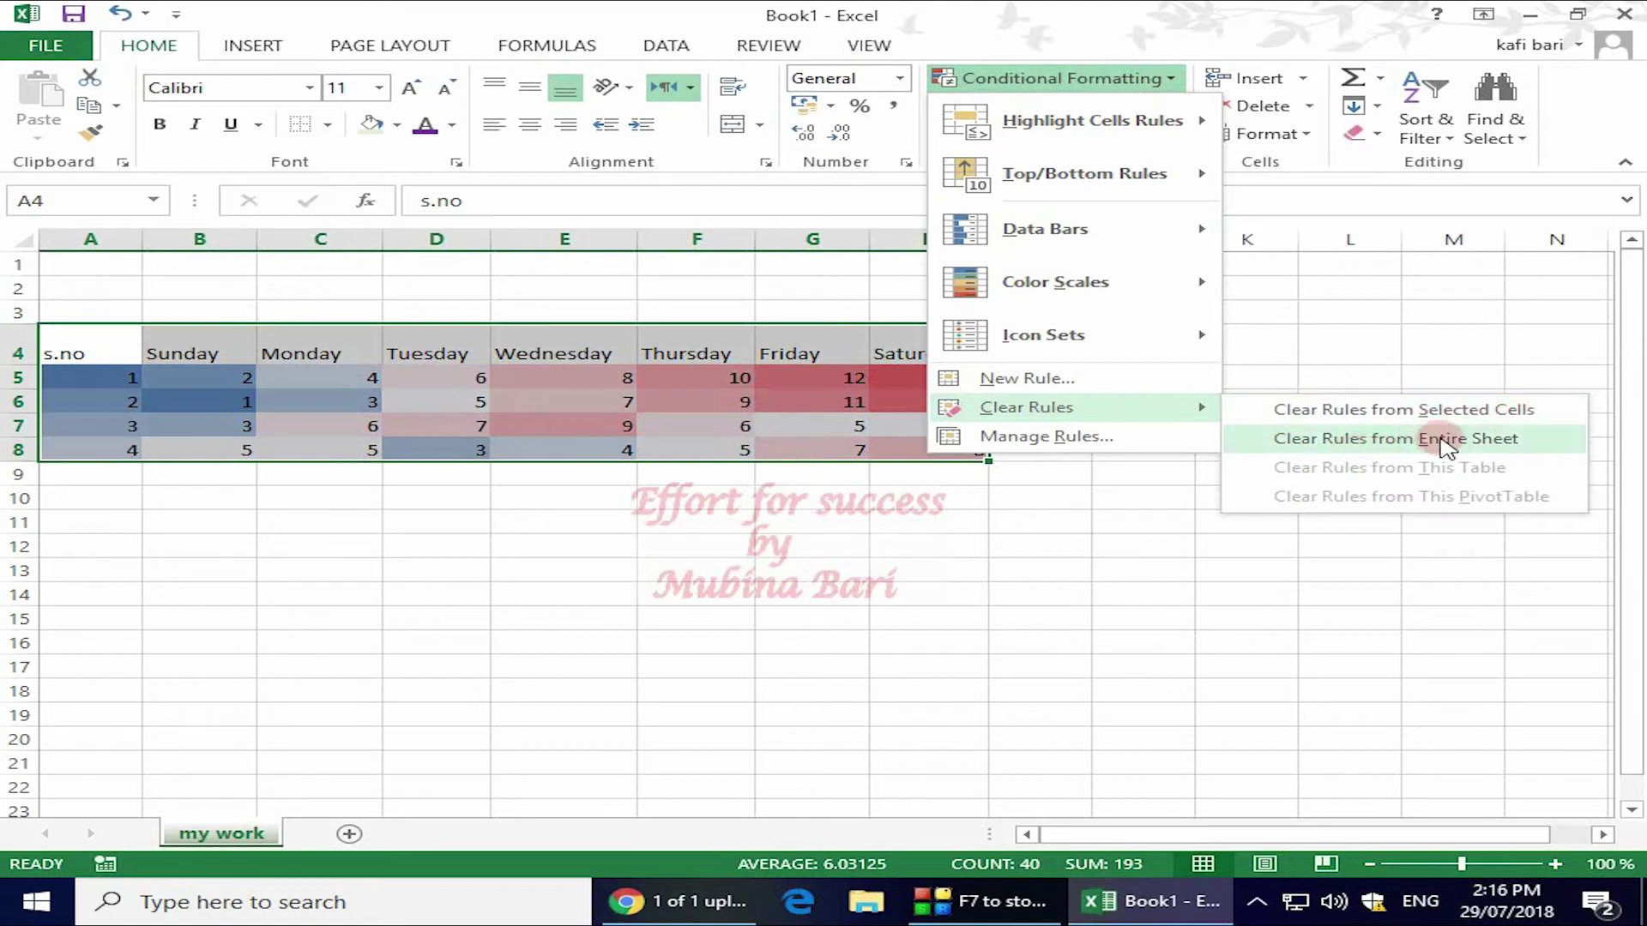
left_click(1544, 439)
left_click(1291, 446)
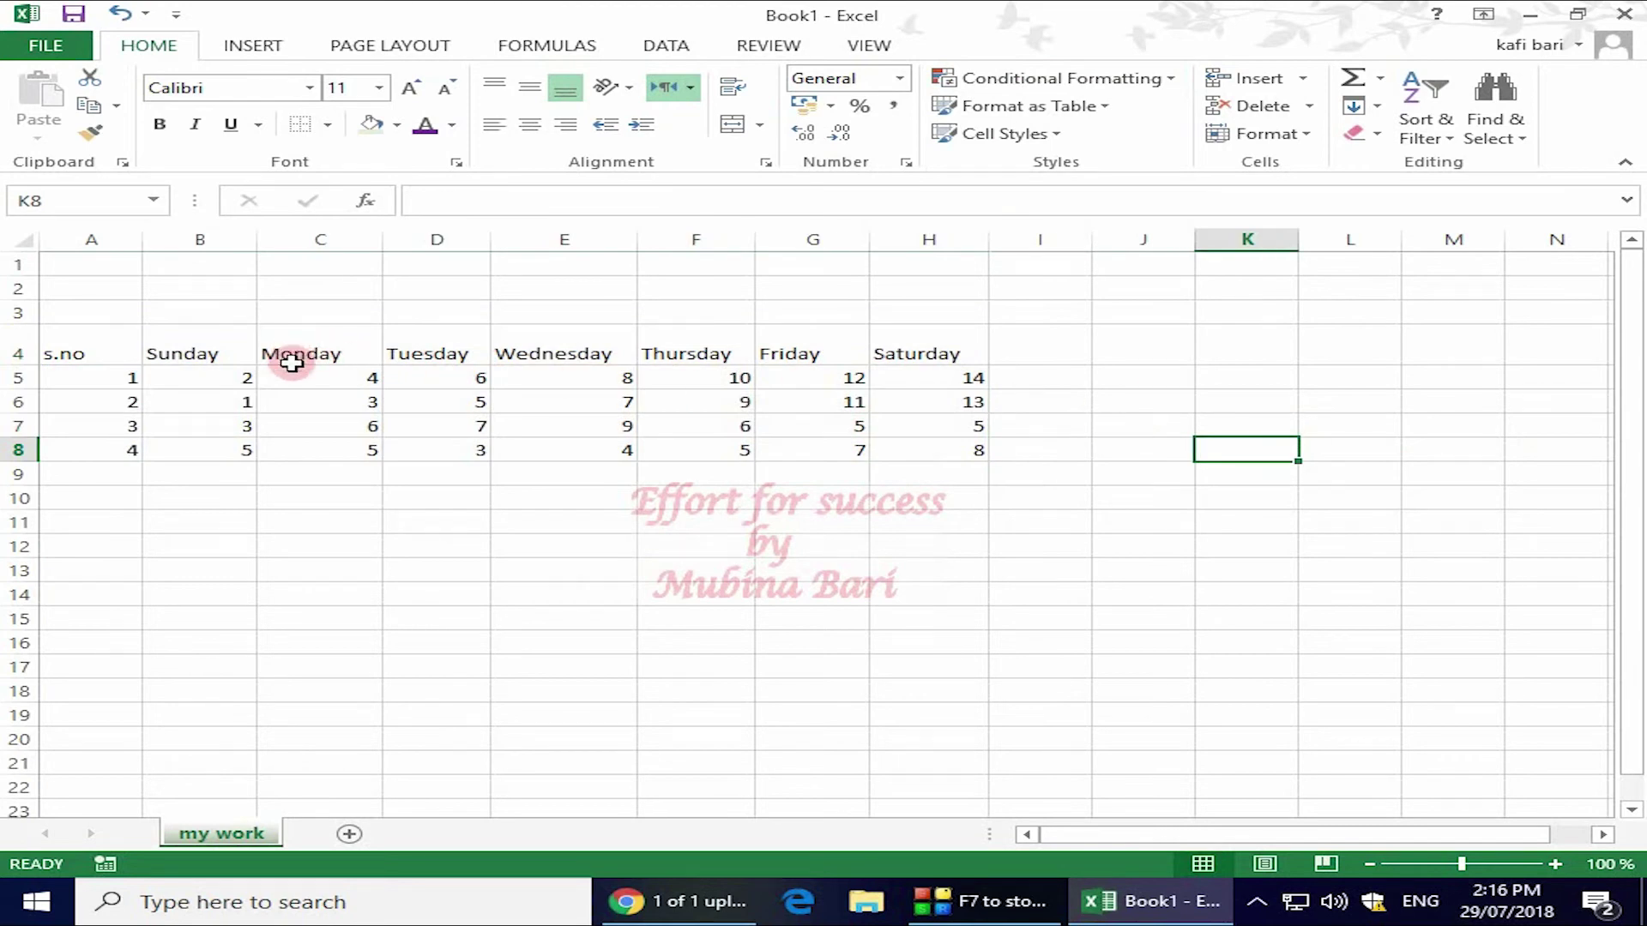
Step: Format the range A4:H8 as a table with headers, using the light orange style with a solid orange header row
left_click(80, 350)
left_click_drag(80, 350, 960, 454)
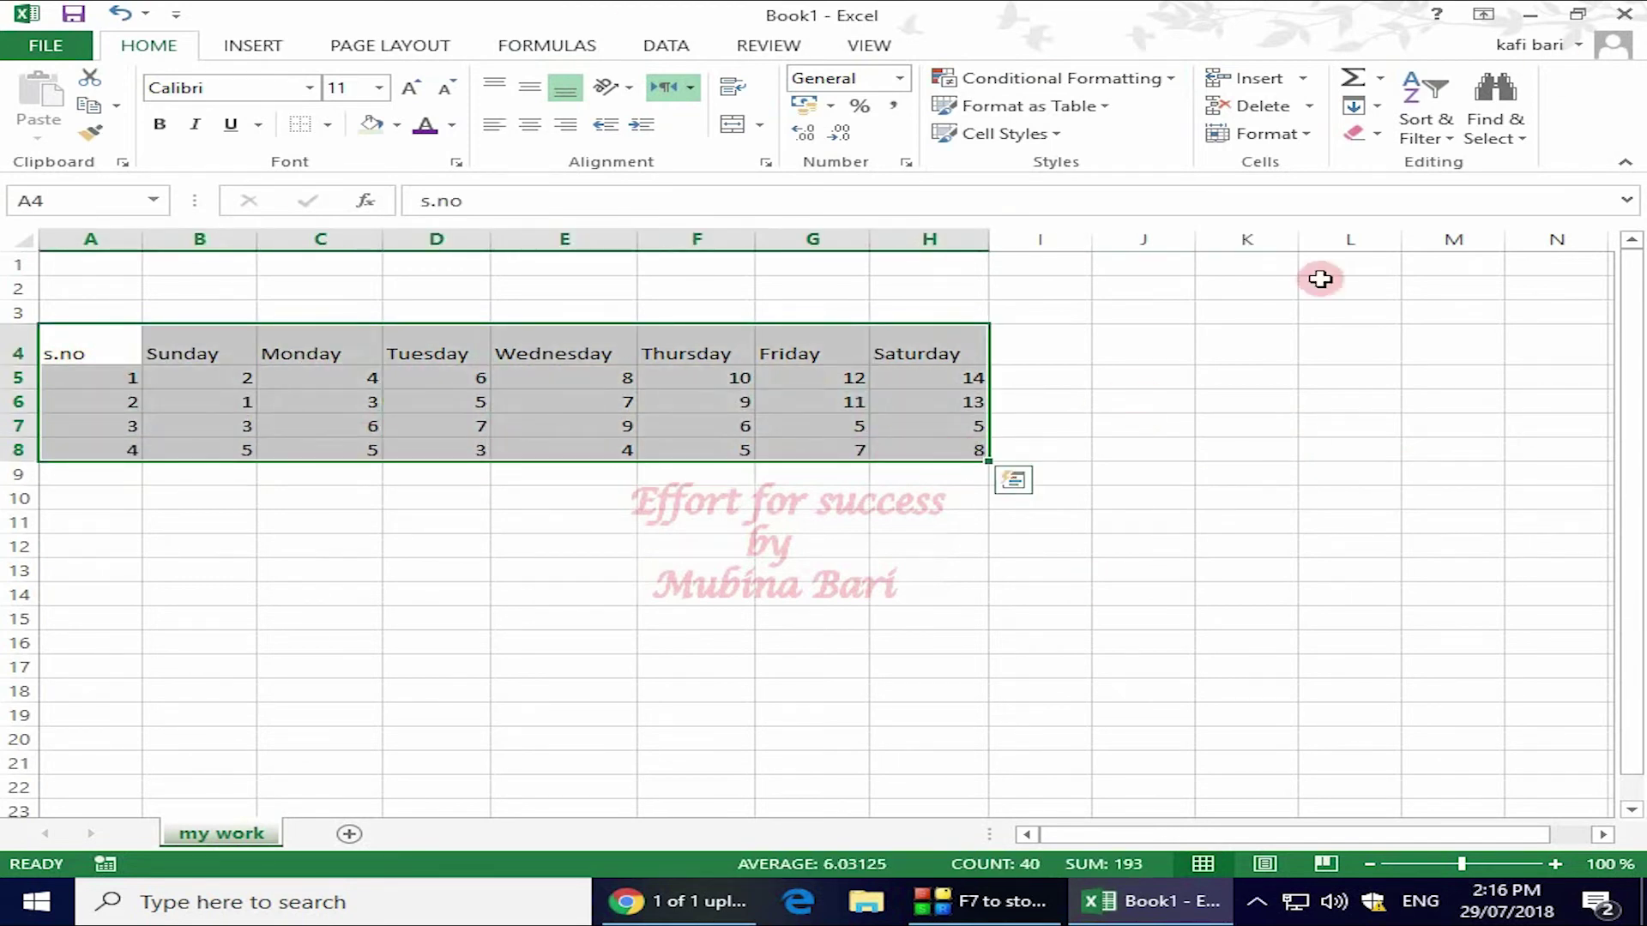
left_click(1104, 108)
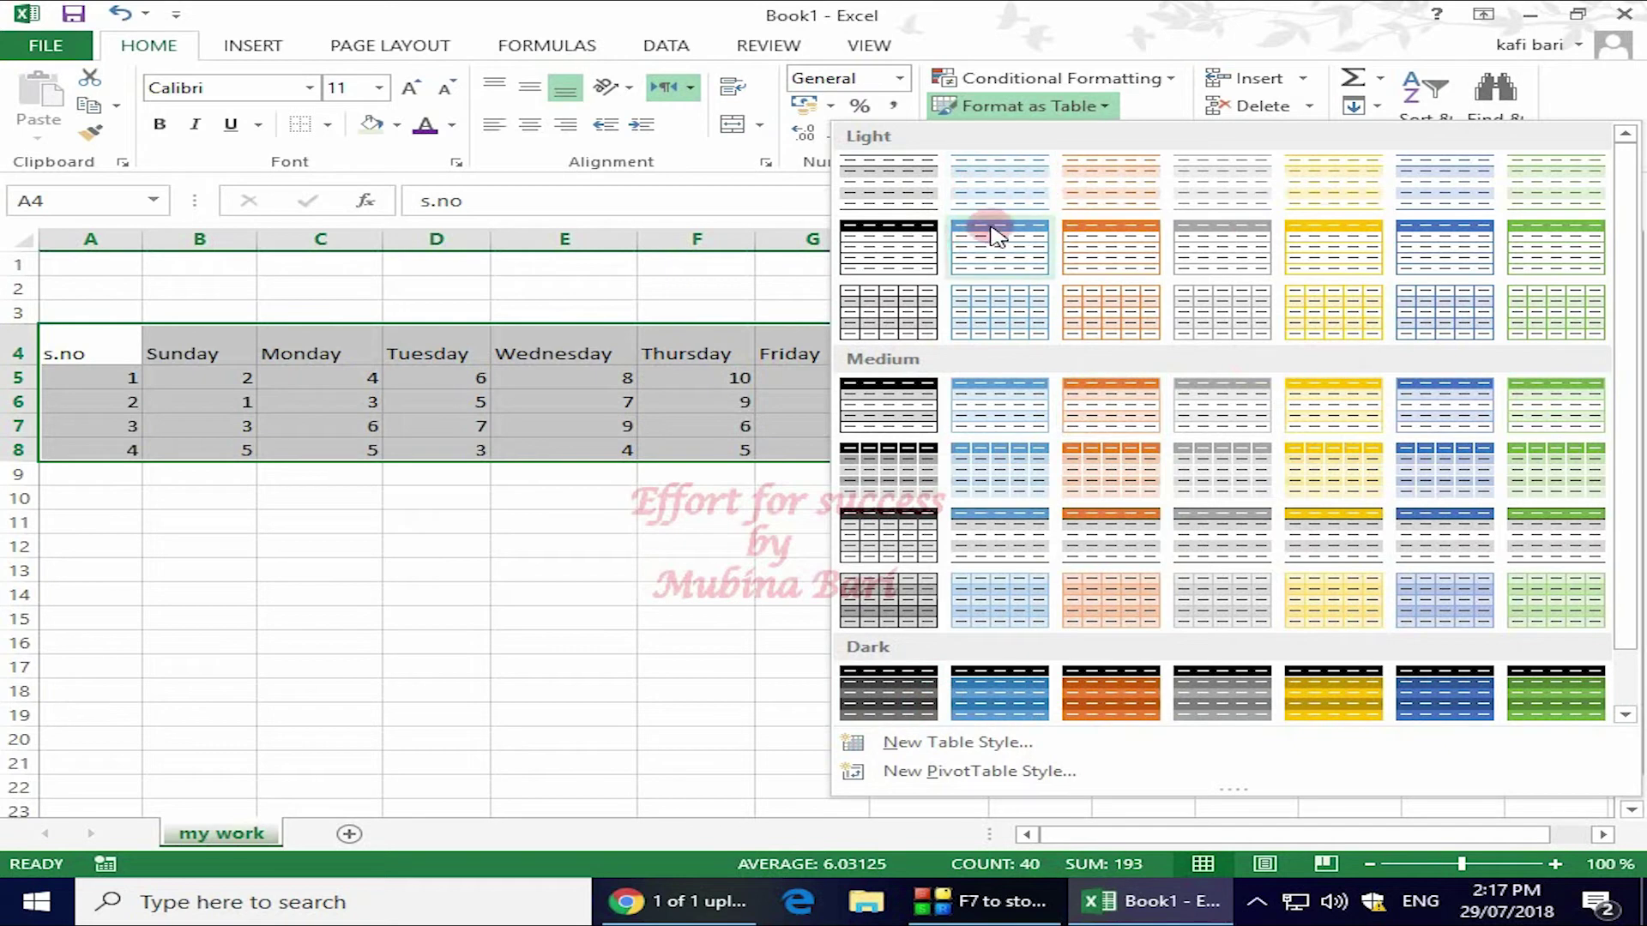
left_click(1111, 257)
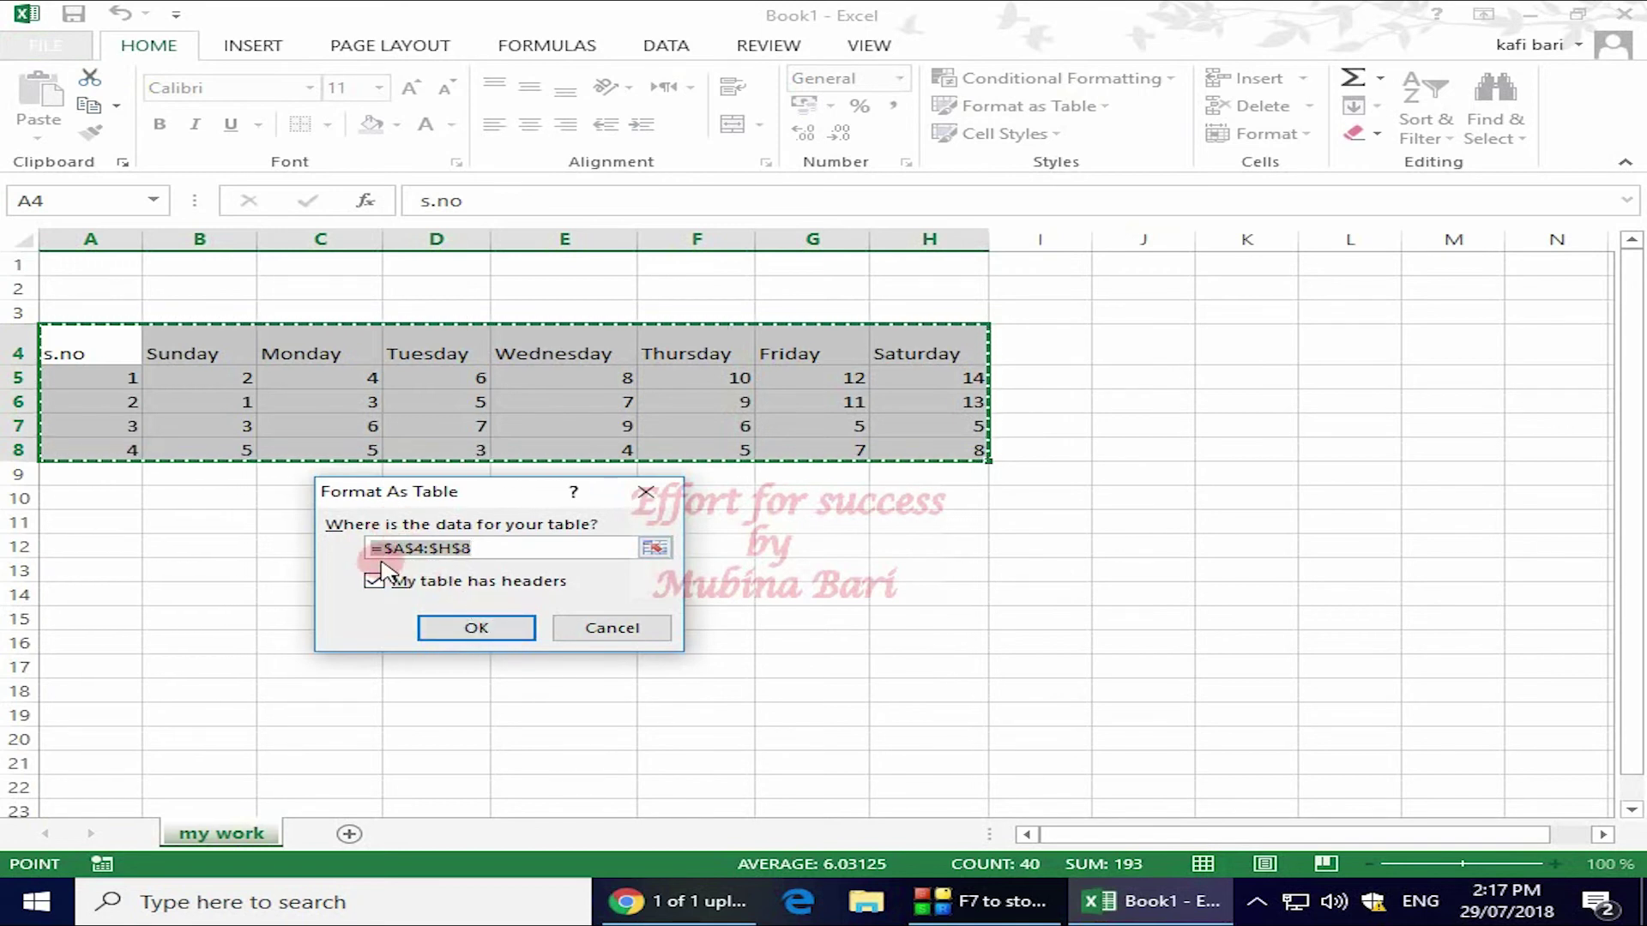
left_click(510, 633)
left_click(647, 584)
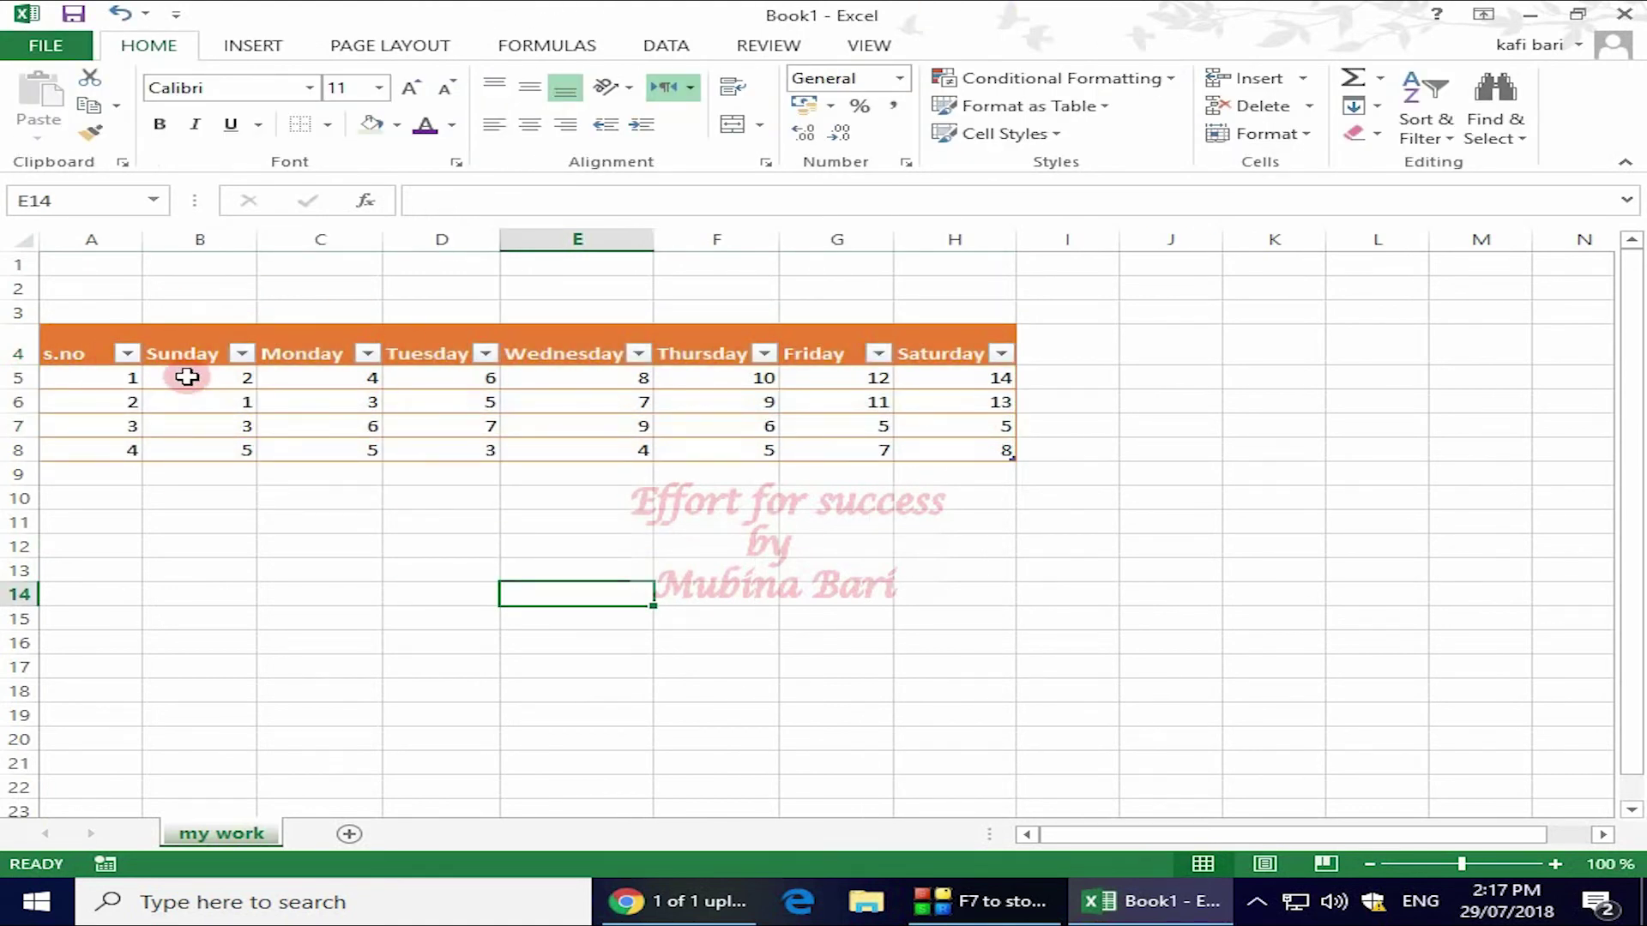
Step: Change the style of the A4:H8 table to the medium green banded style with a light green header row
left_click(68, 322)
left_click(1098, 107)
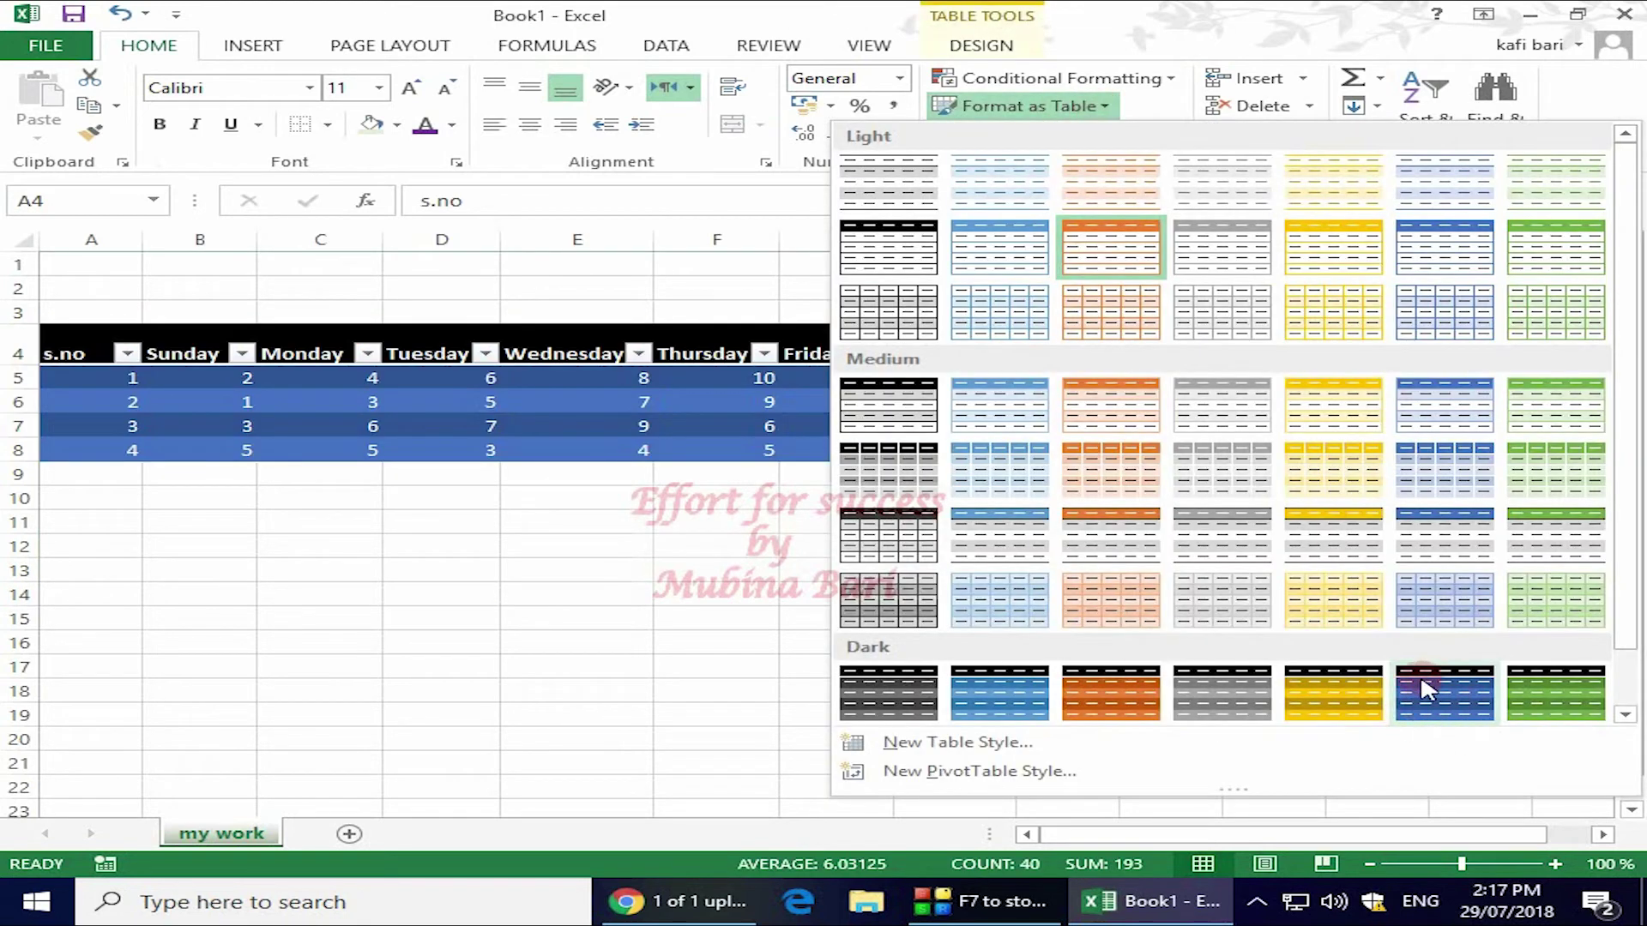
left_click(1447, 593)
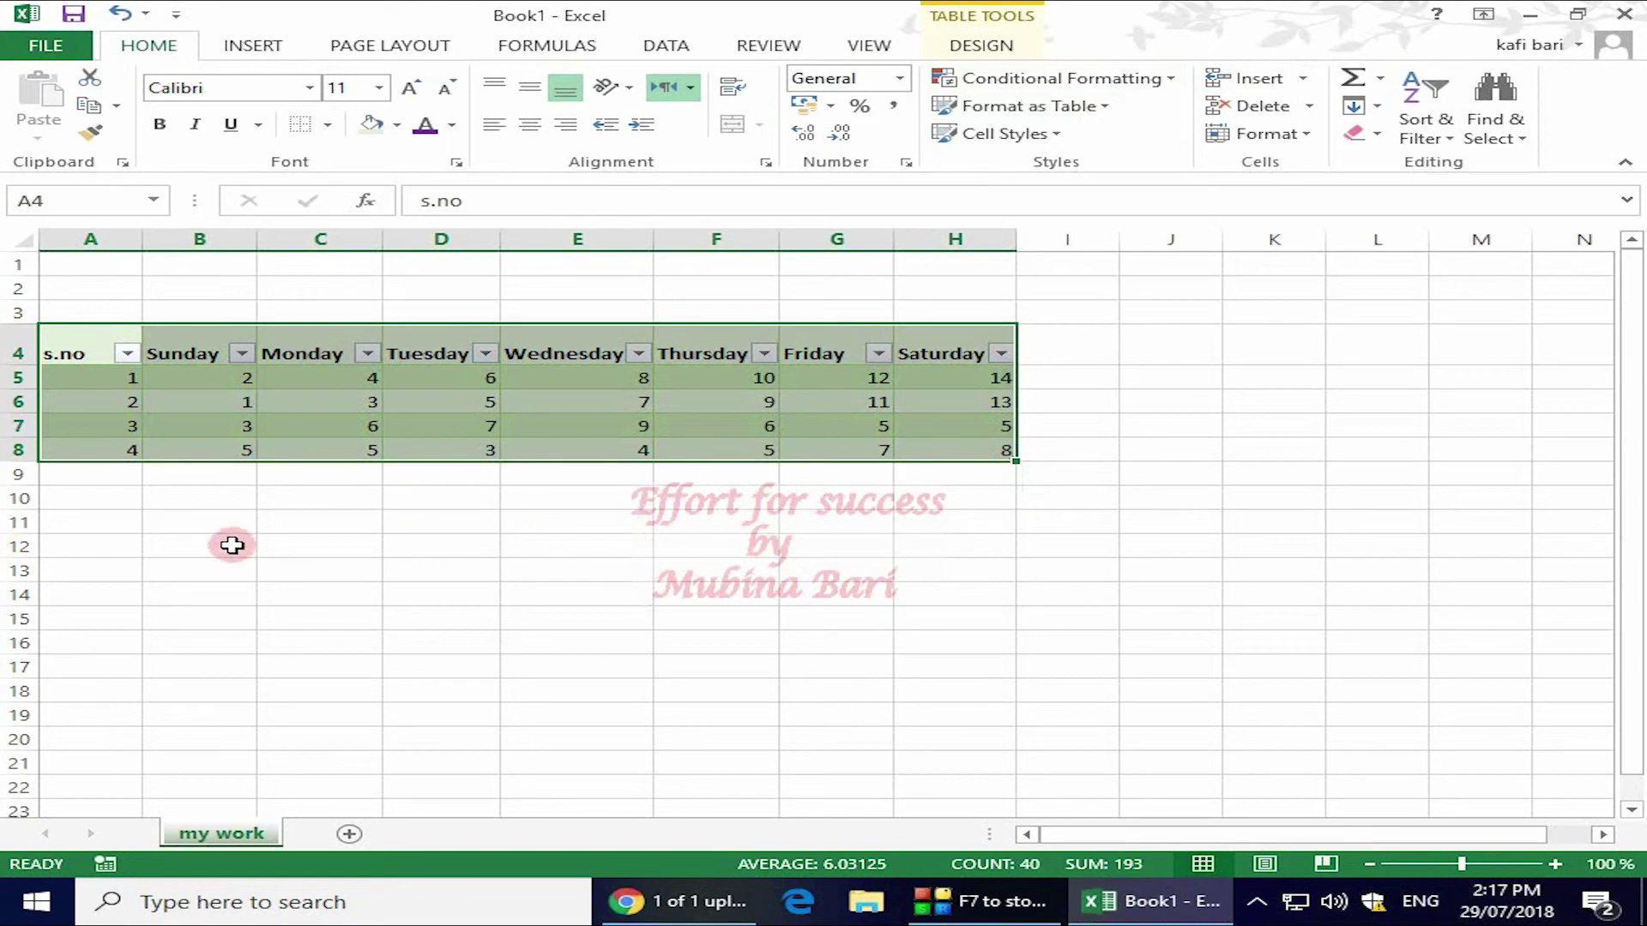
left_click(315, 590)
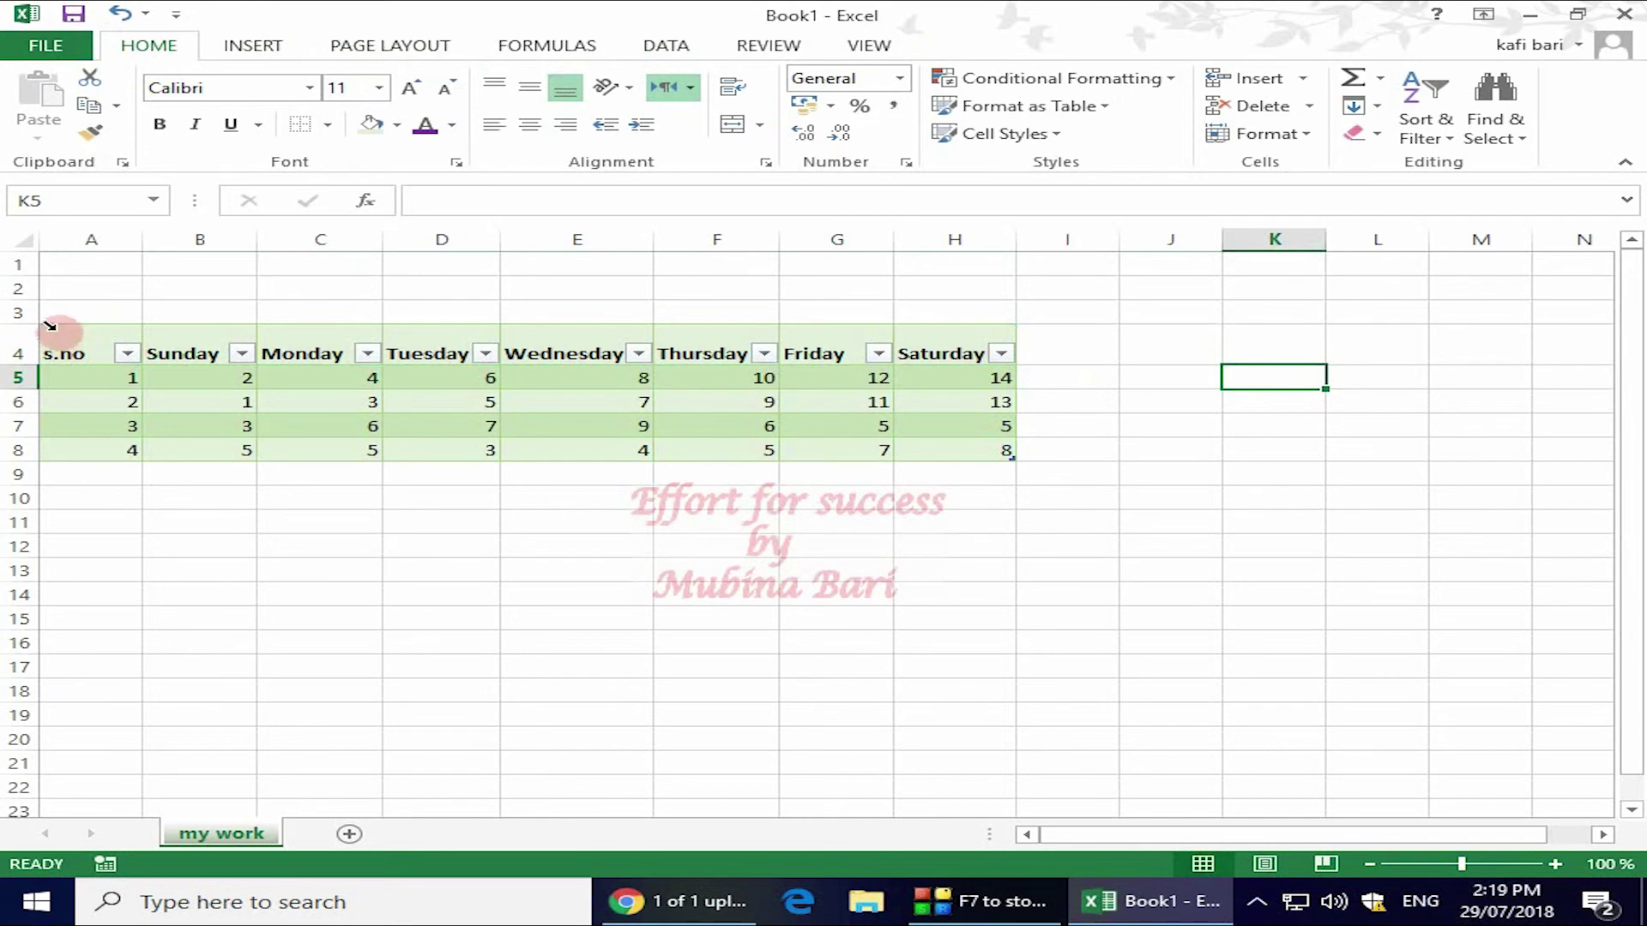
Step: Remove the filter arrows from the table's header row A4:H4
left_click_drag(68, 353, 995, 343)
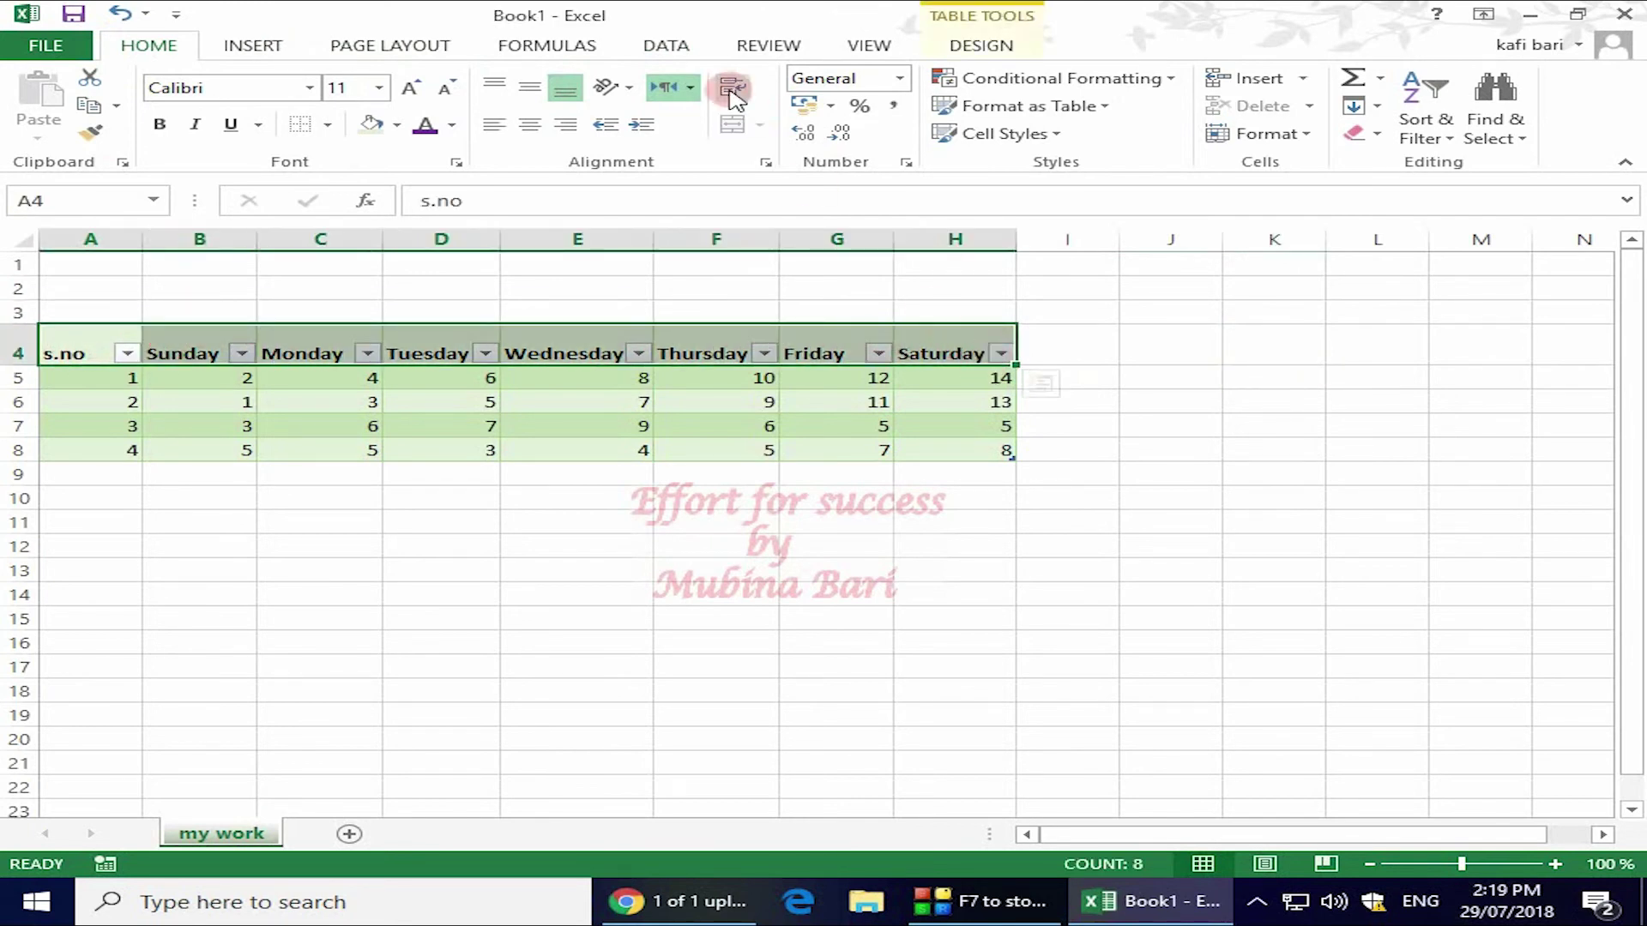
left_click(668, 46)
left_click(506, 129)
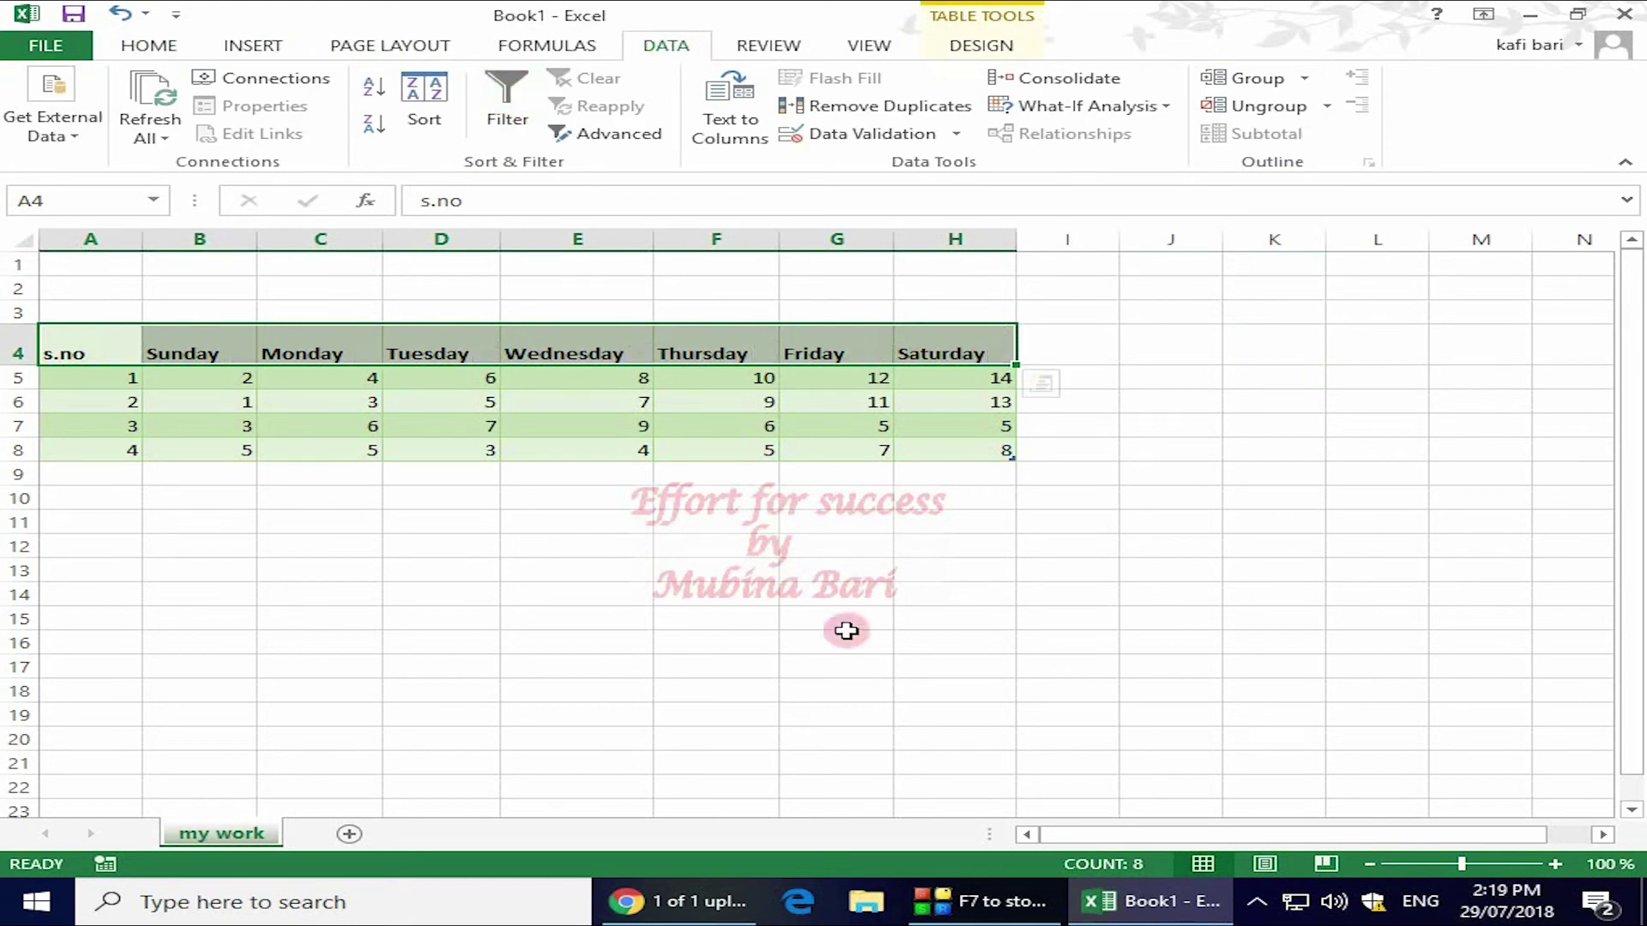
left_click(1378, 416)
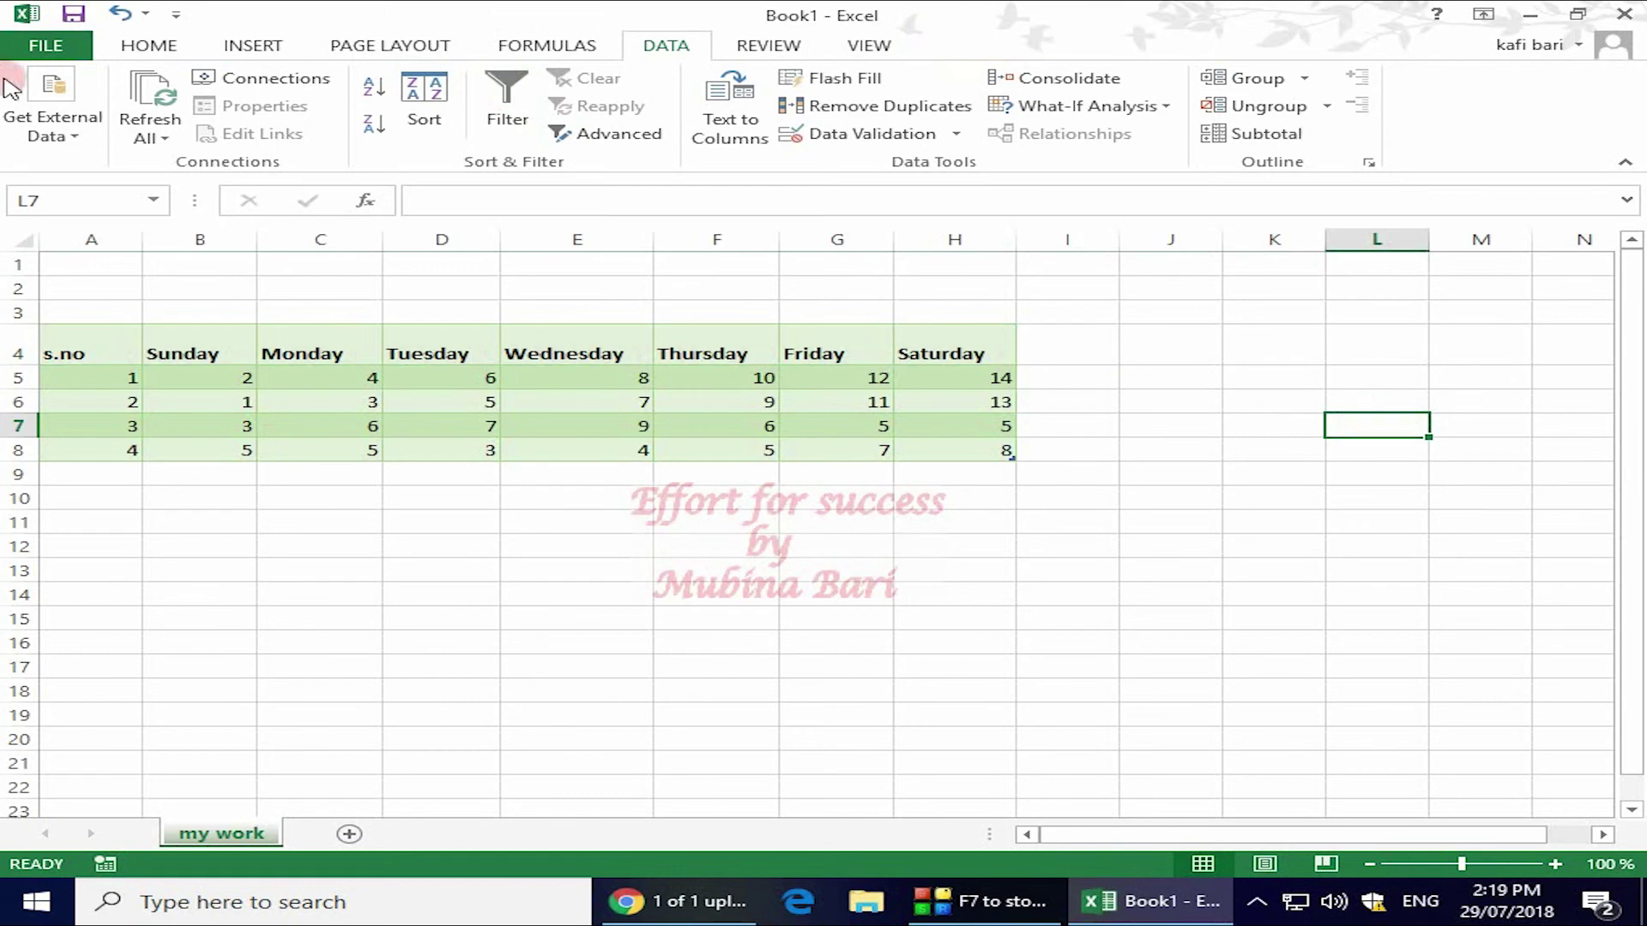
Step: Look over the cell styles gallery and apply the Heading 1 style to the Tuesday header in D4
left_click(160, 49)
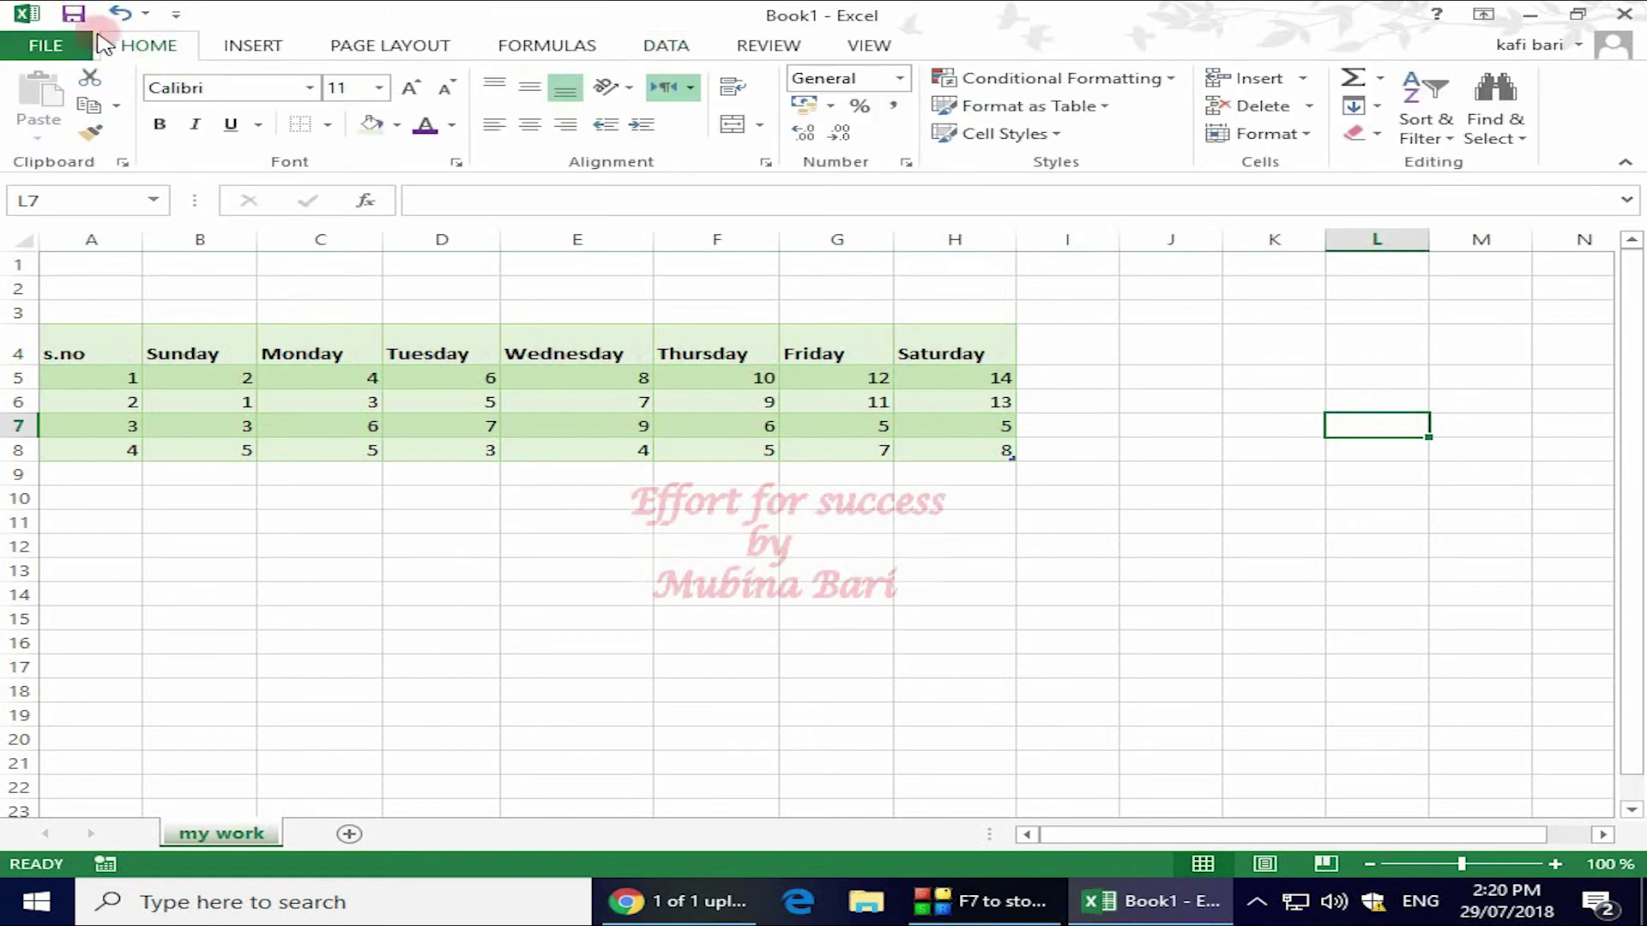
left_click(1056, 144)
left_click(1055, 137)
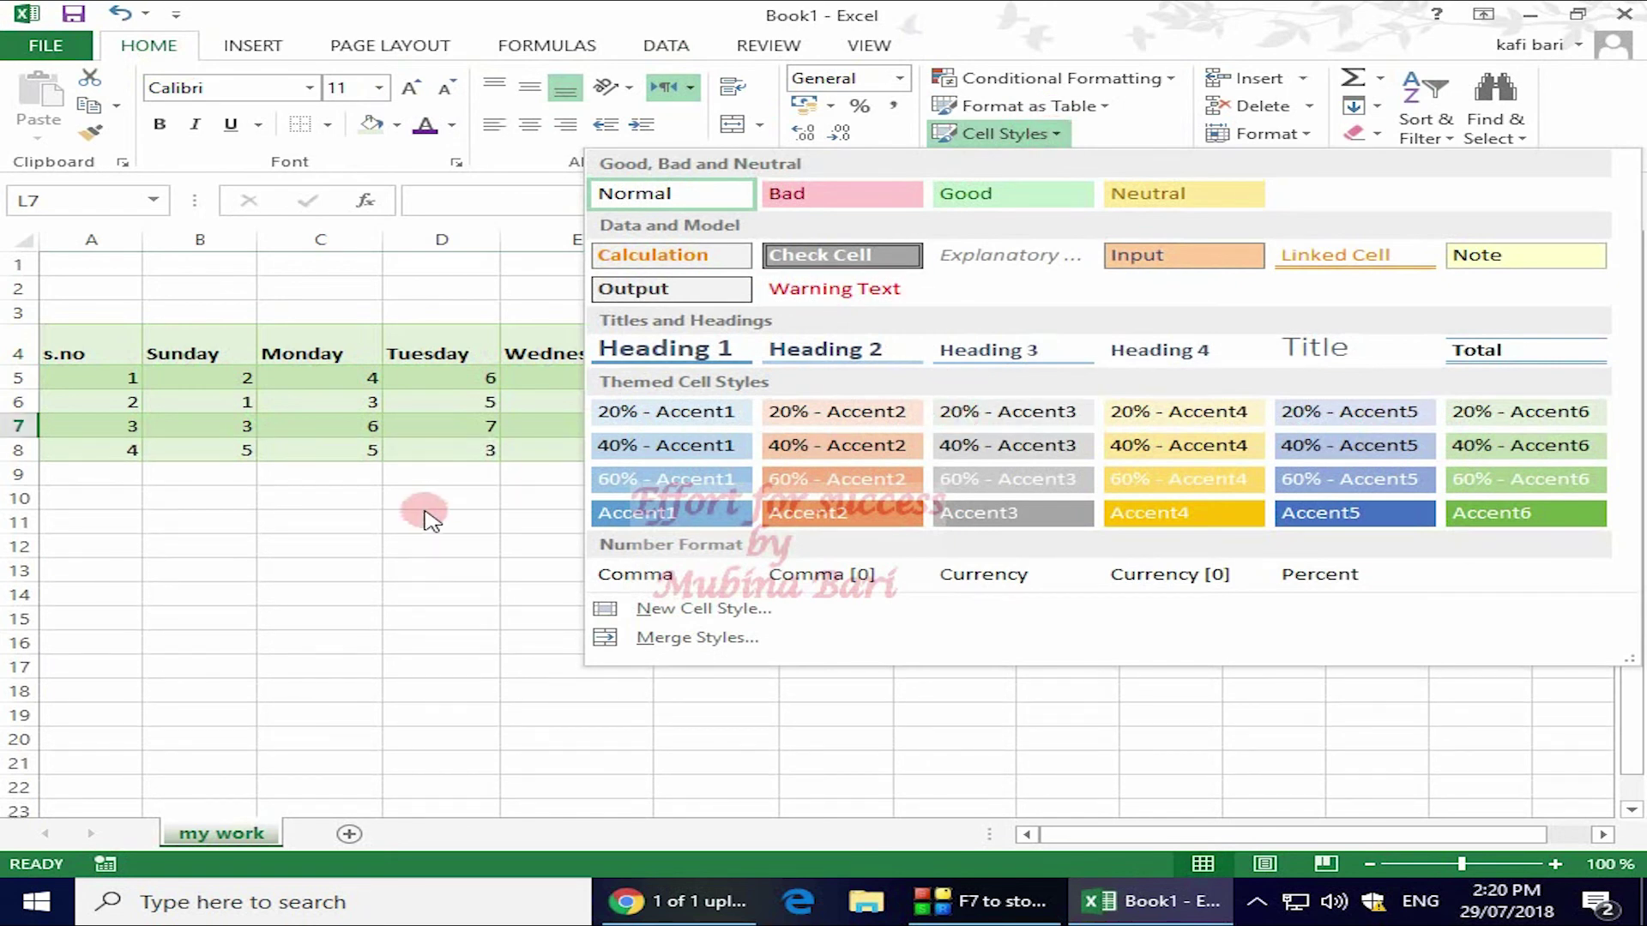
left_click(429, 519)
left_click(436, 340)
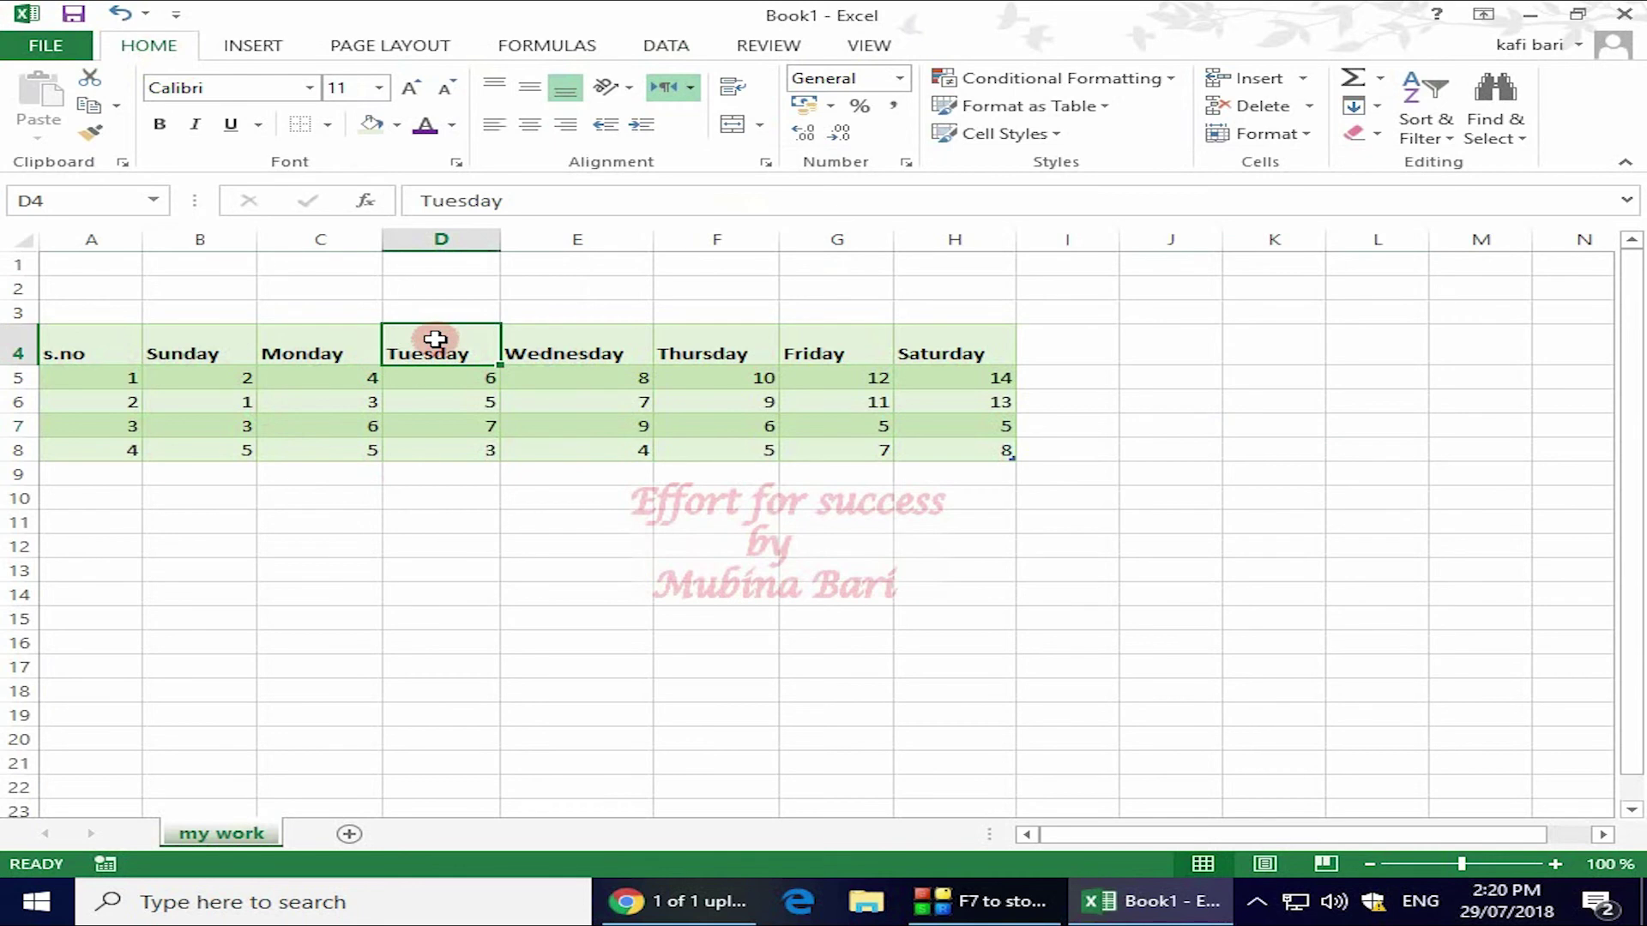
left_click(1062, 137)
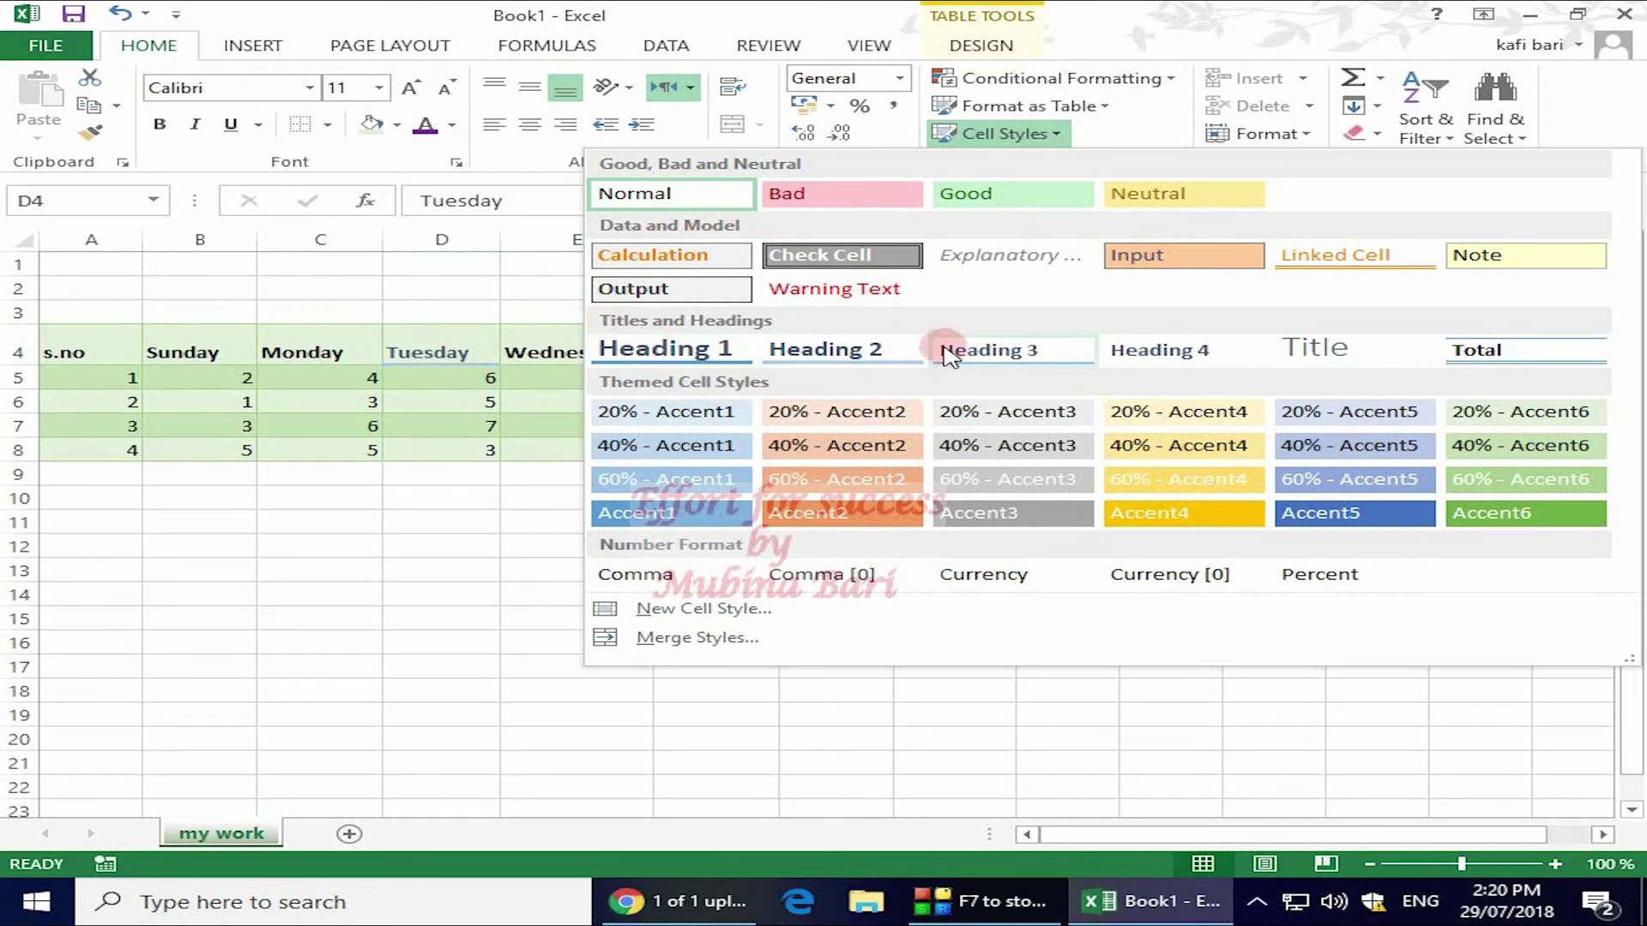
left_click(679, 352)
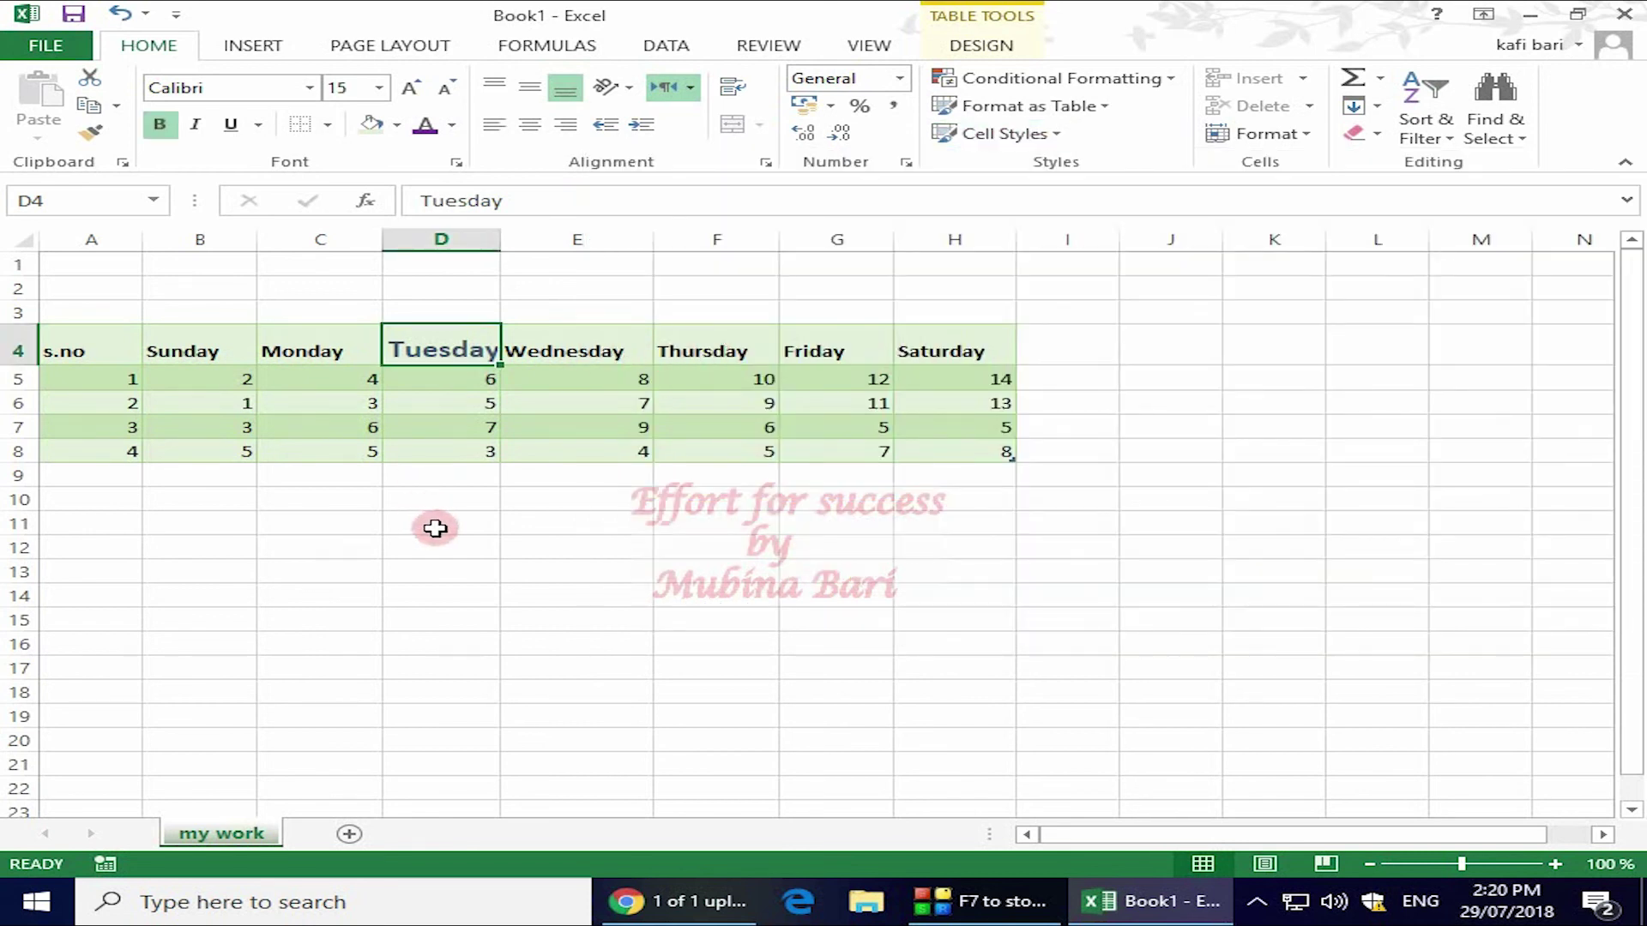
Step: Apply the Check Cell style to the Thursday header in F4
left_click(721, 358)
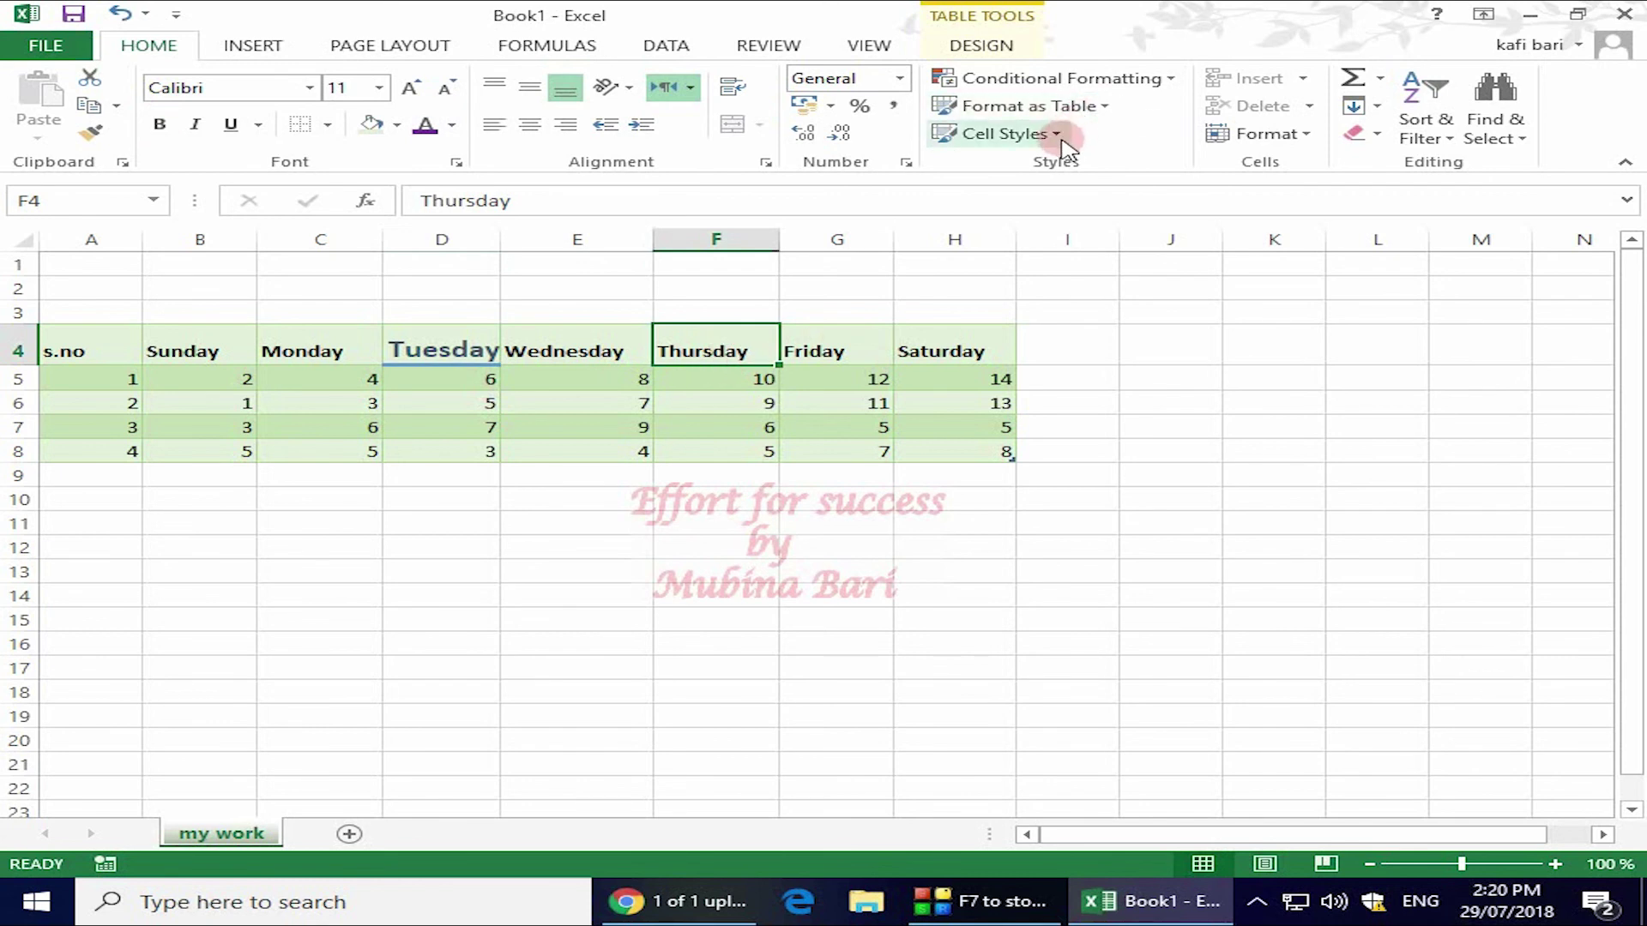
left_click(1057, 135)
left_click(901, 258)
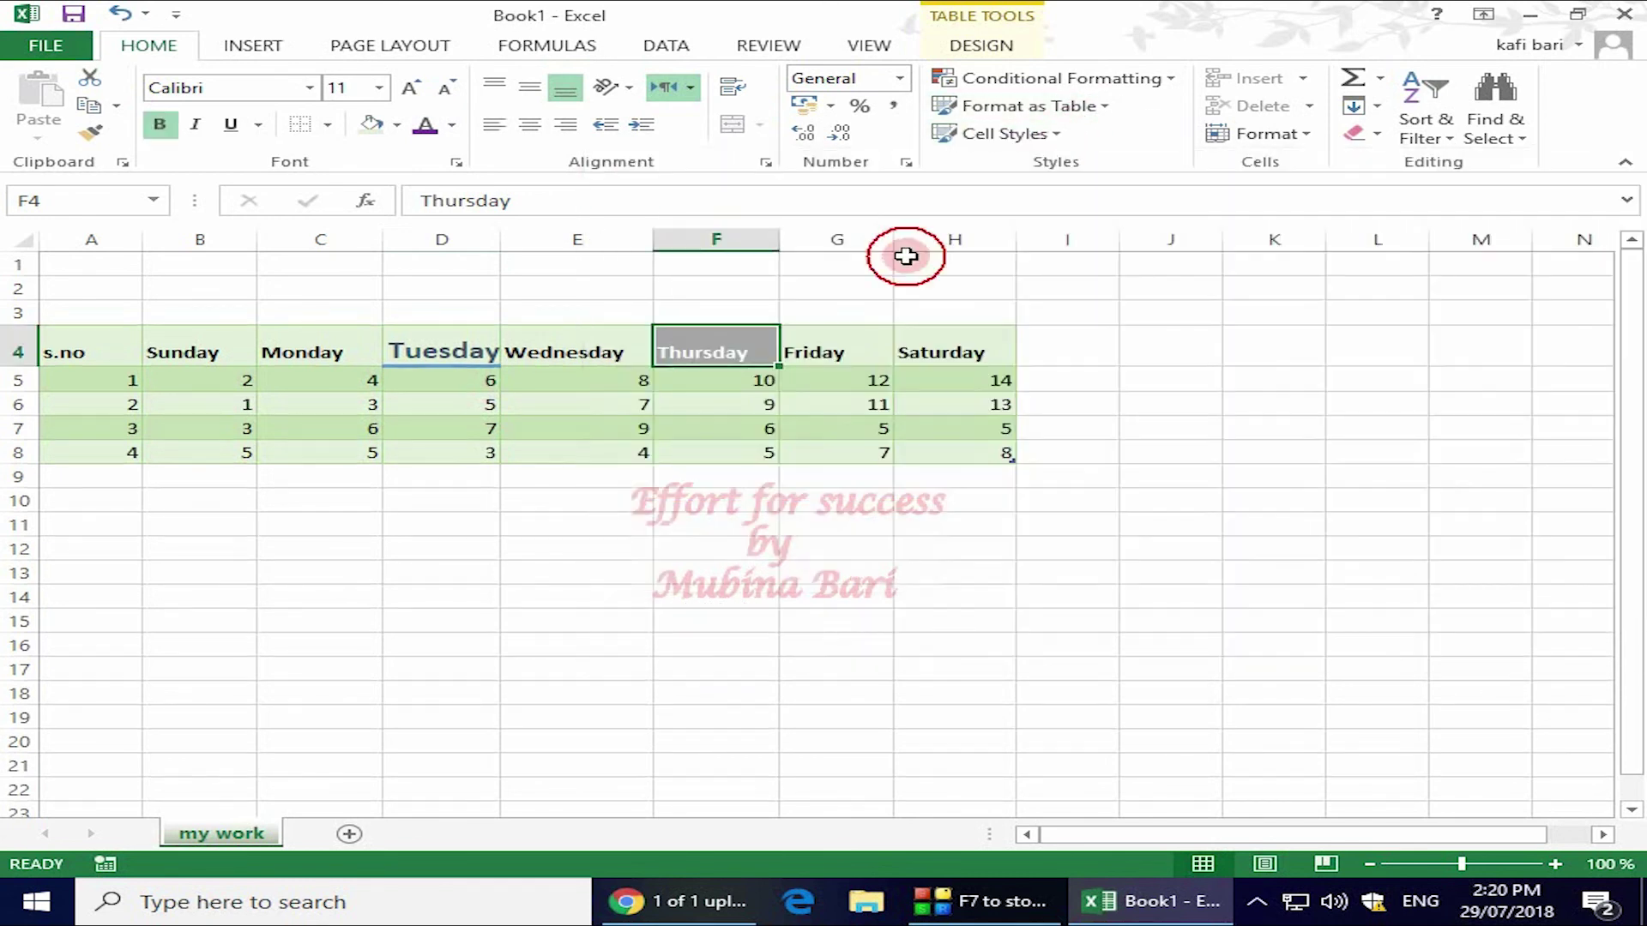
left_click(598, 523)
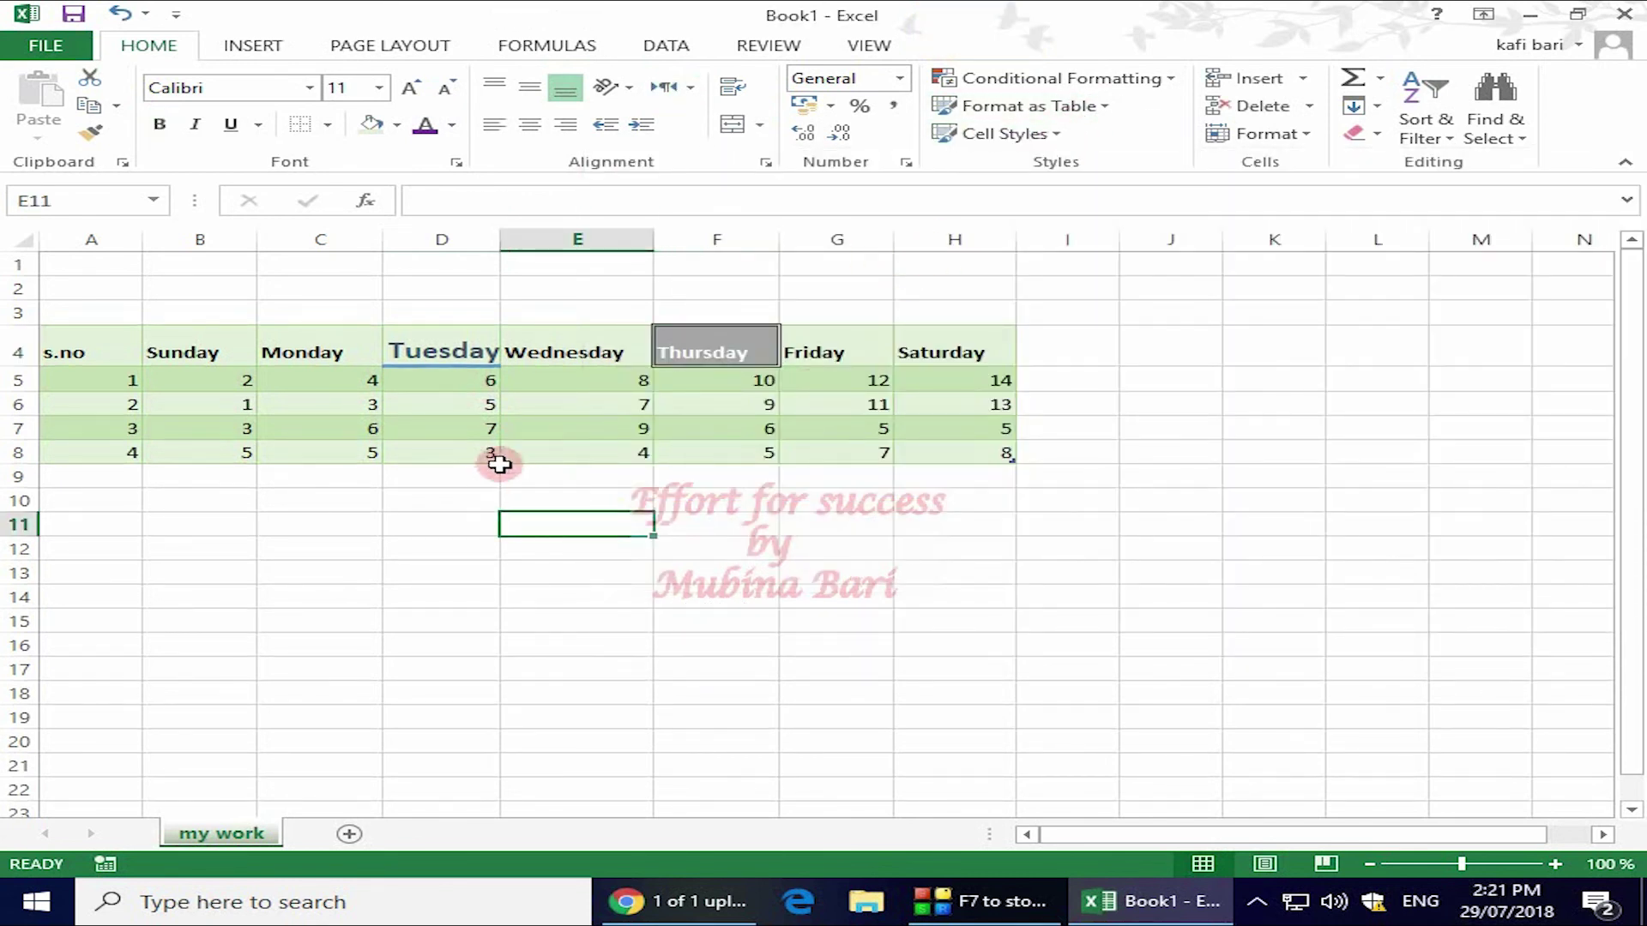
Step: Apply the Accent4 themed cell style to cell D8 in the Tuesday column
left_click(445, 454)
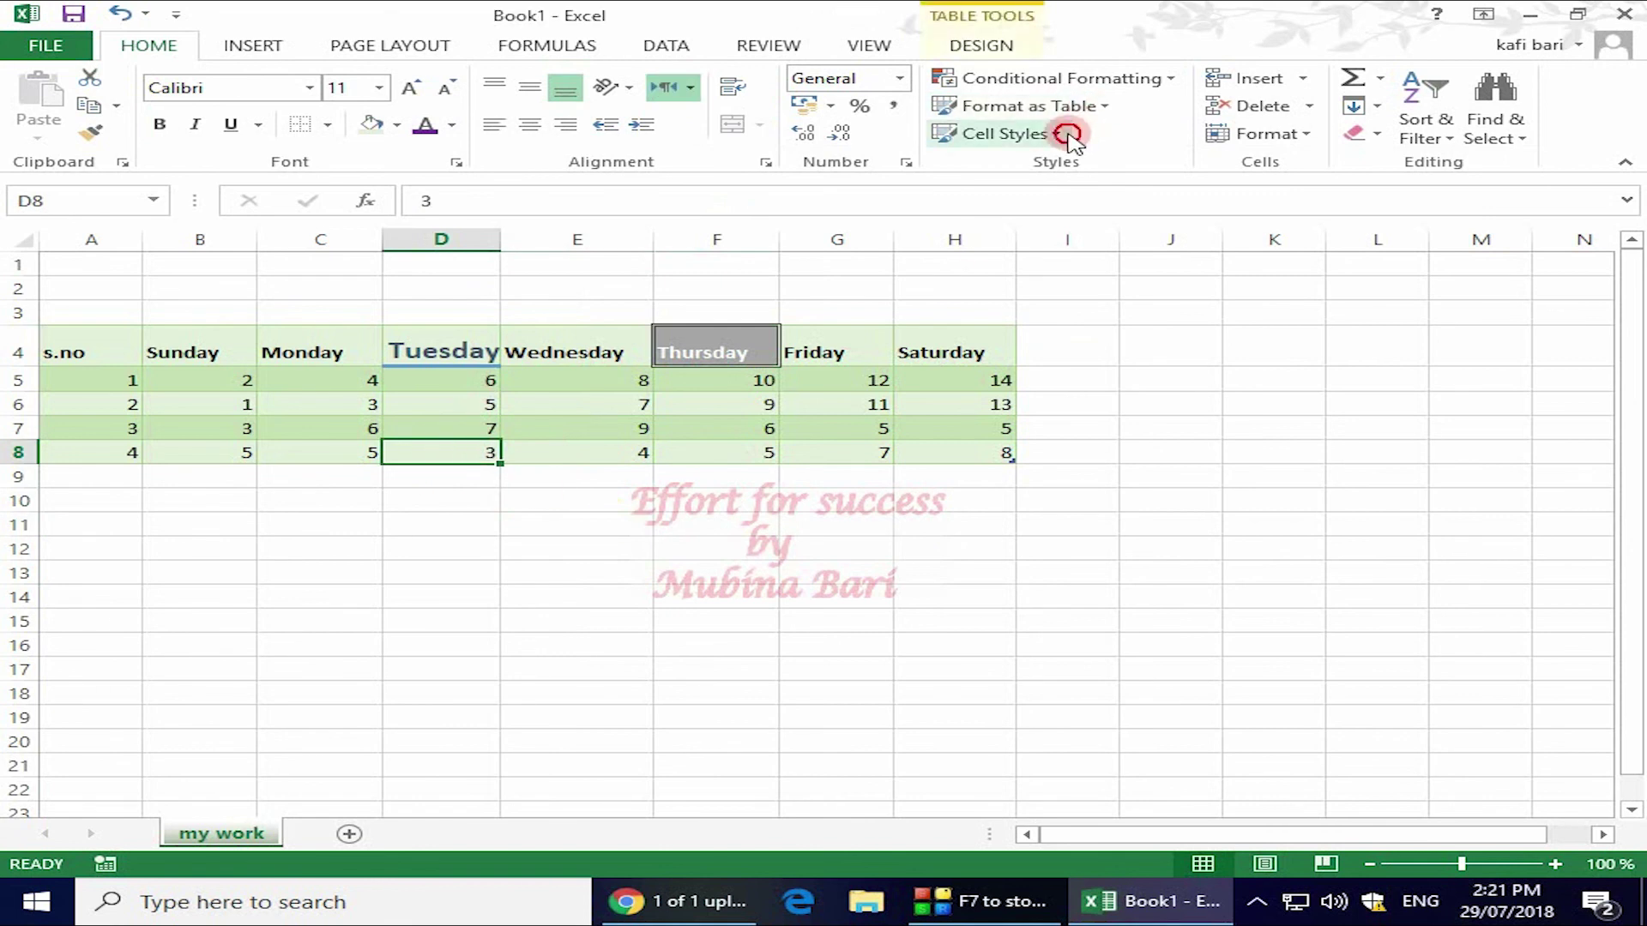
left_click(995, 134)
left_click(1208, 513)
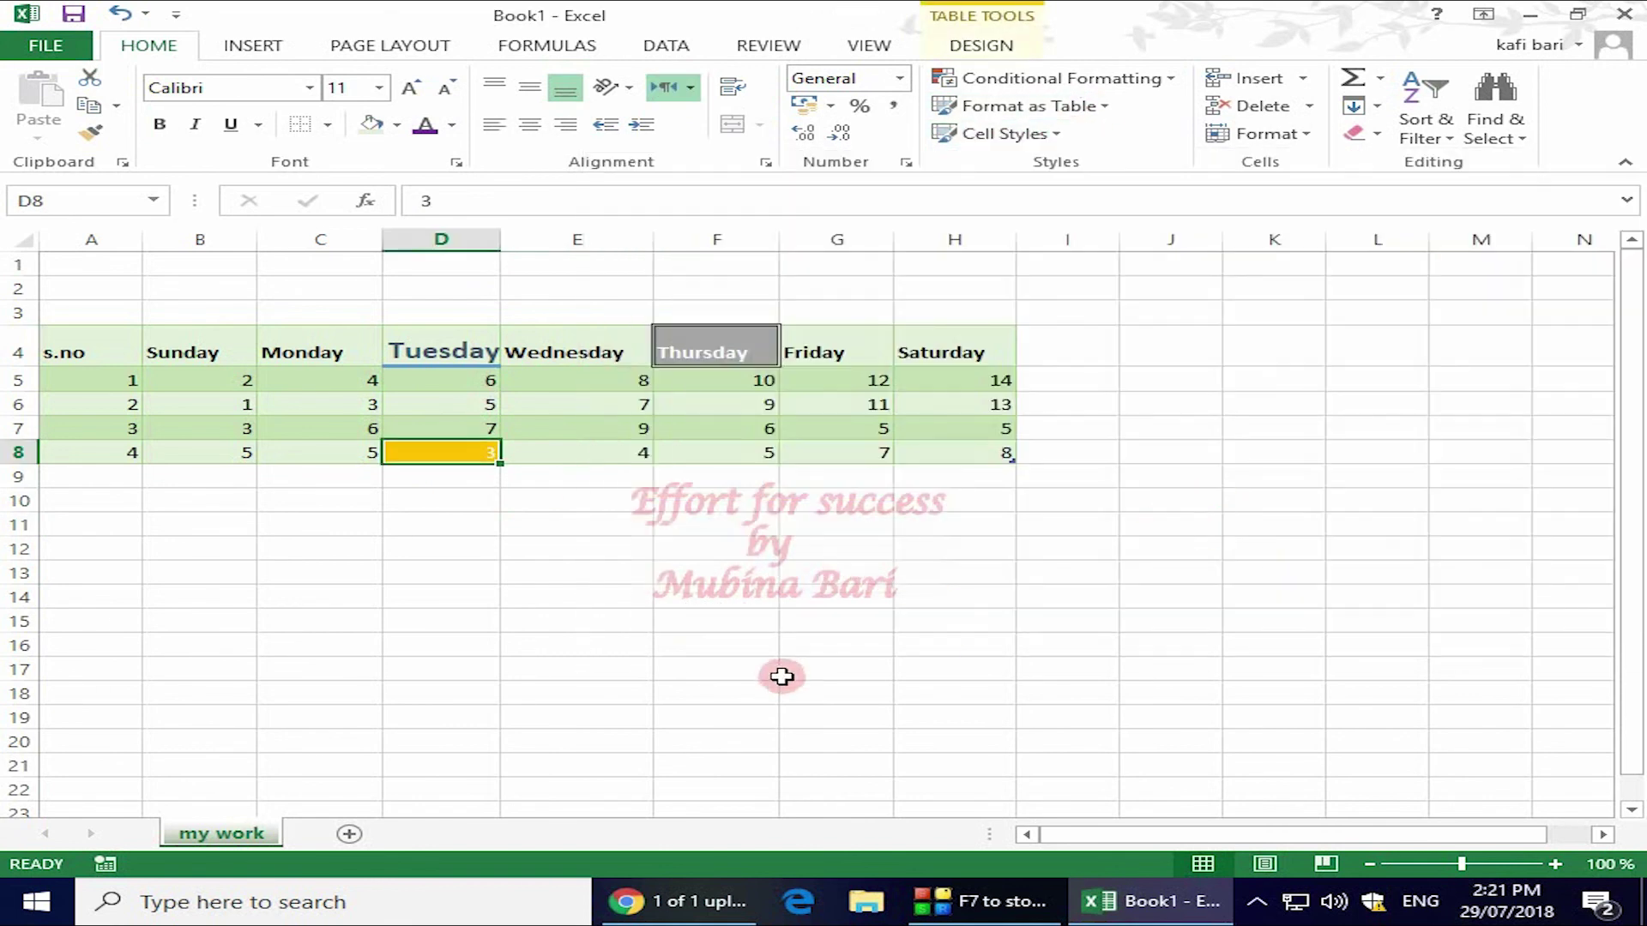
left_click(768, 671)
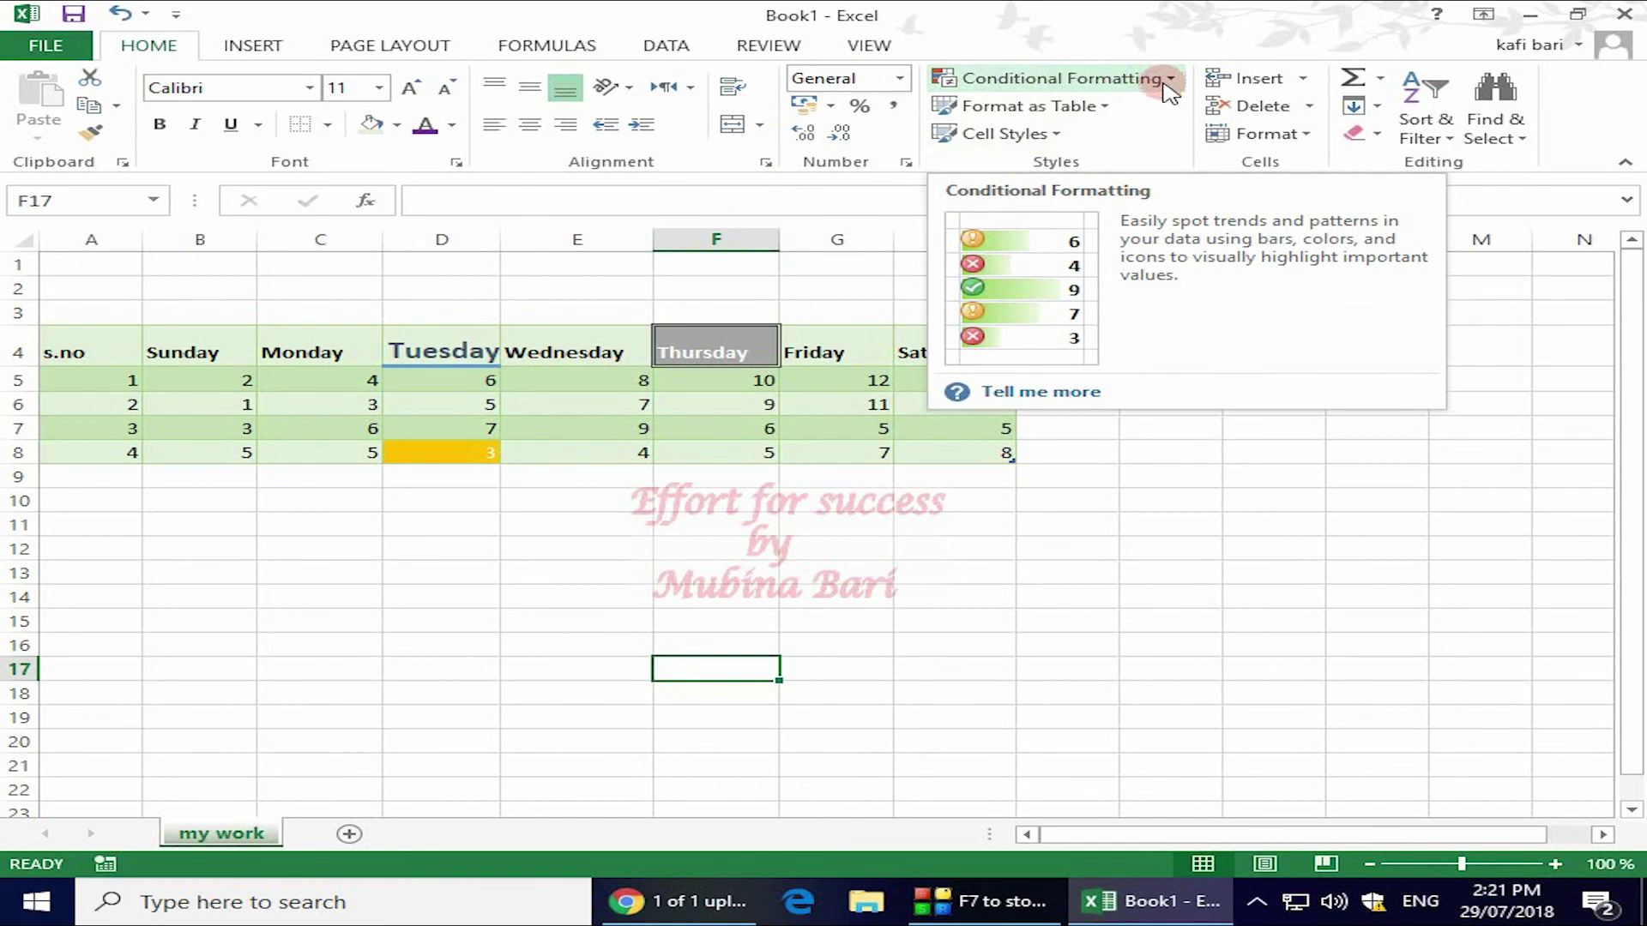